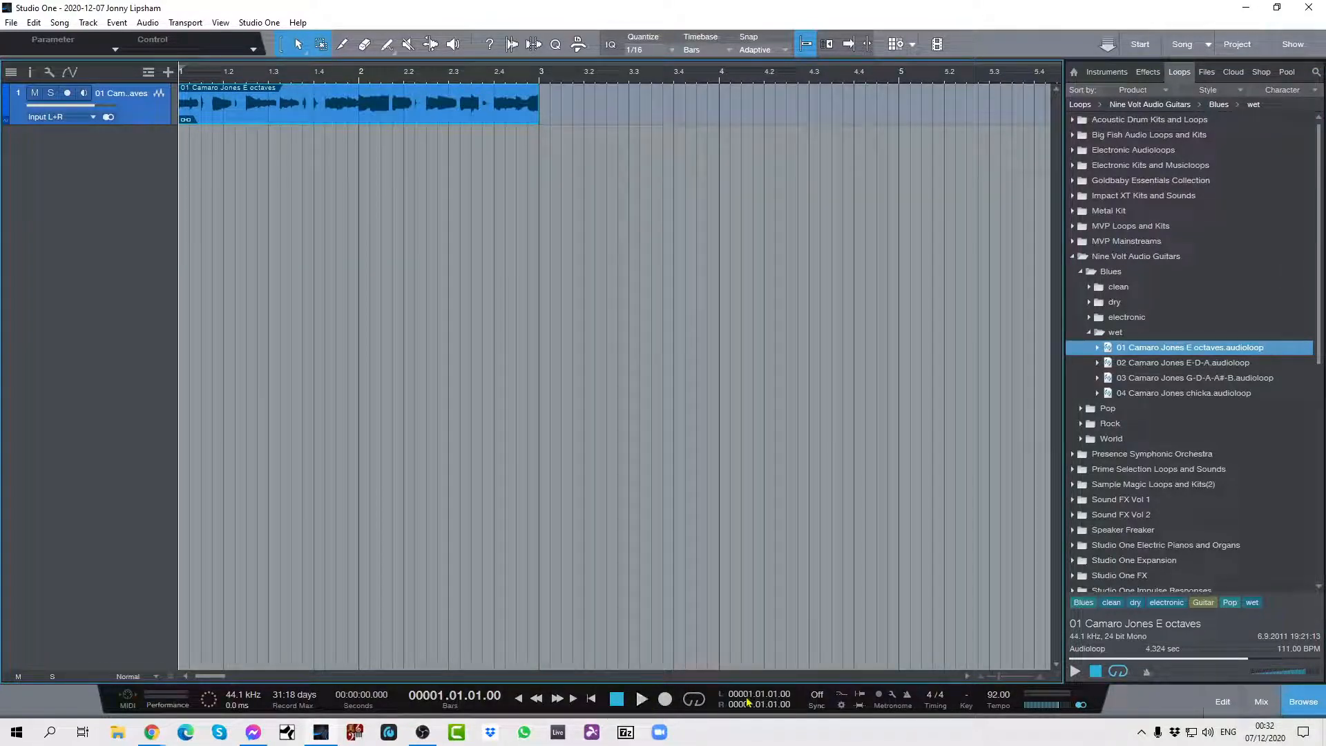
Loop playback over the guitar event from bar 1 to bar 3 and play it while raising the tempo to 105 BPM.
{"action": "scroll", "coordinate": [754, 705], "scroll_direction": "up", "scroll_amount": 2}
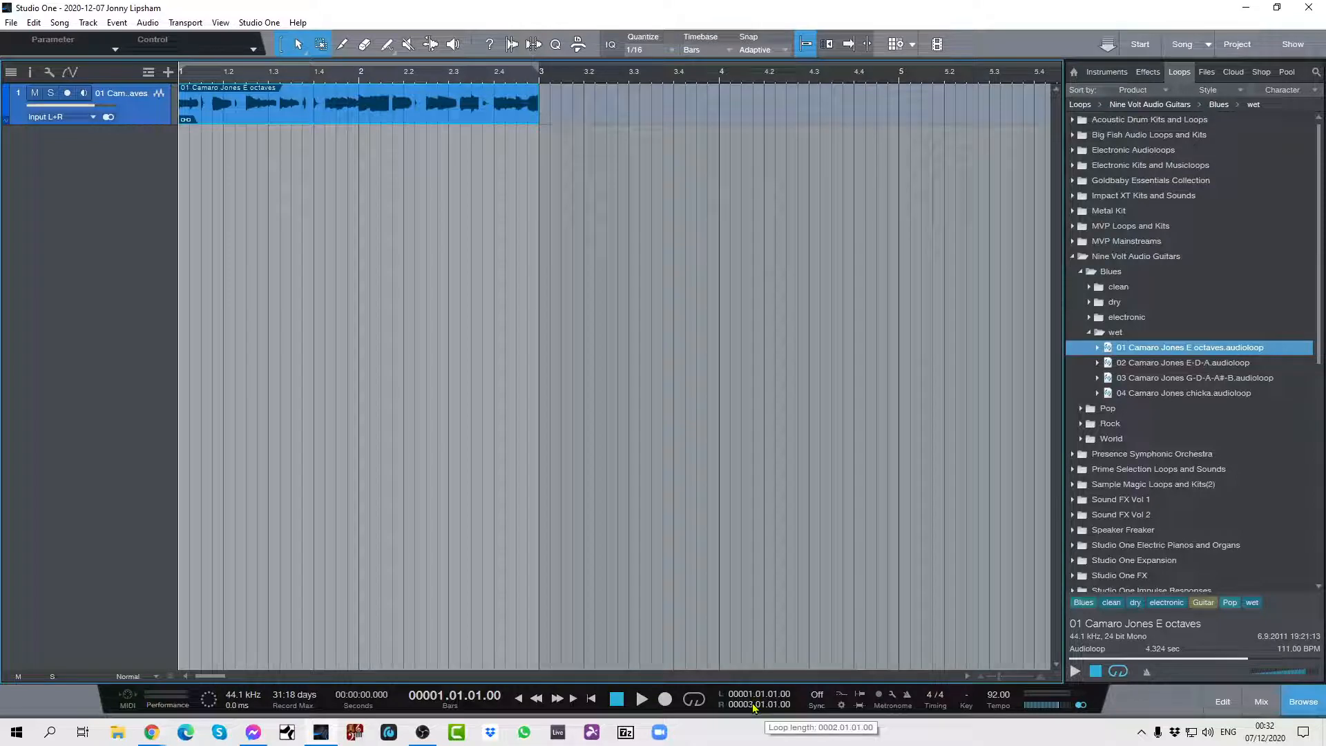
{"action": "left_click", "coordinate": [688, 701]}
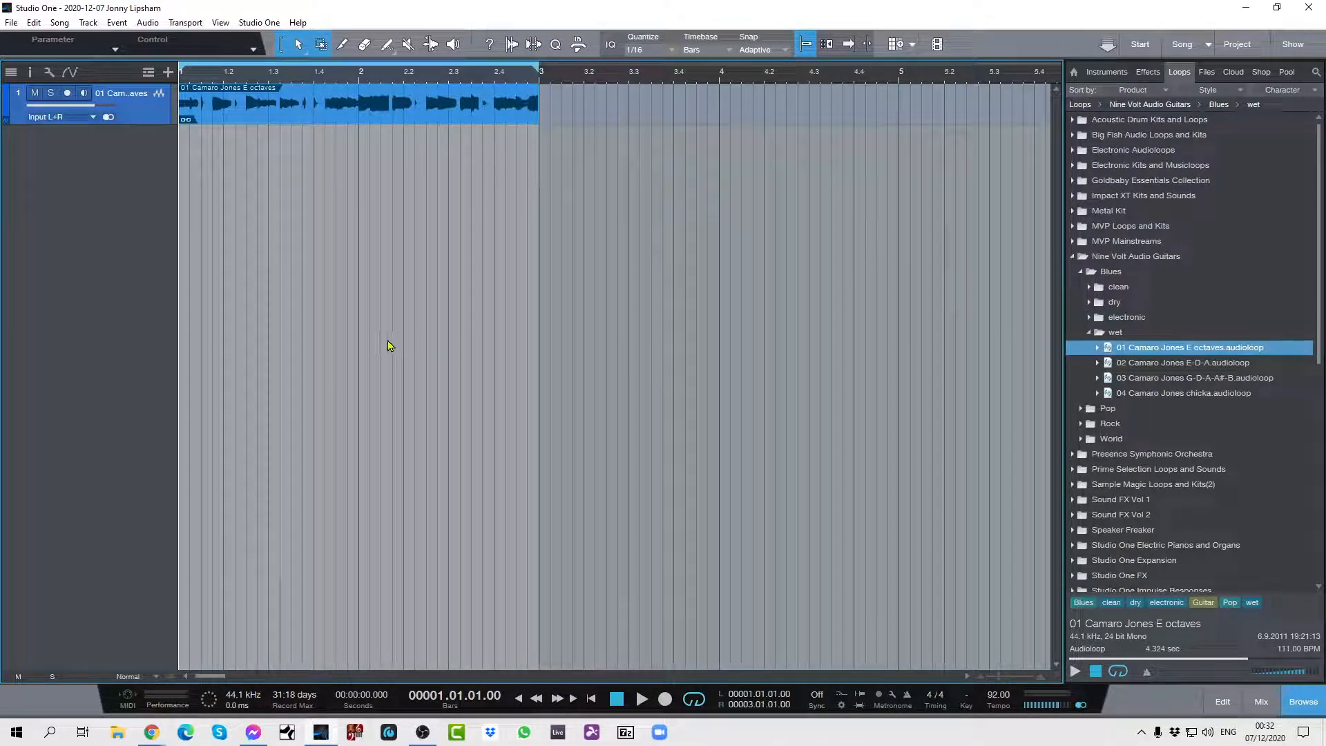
{"action": "key", "text": "space"}
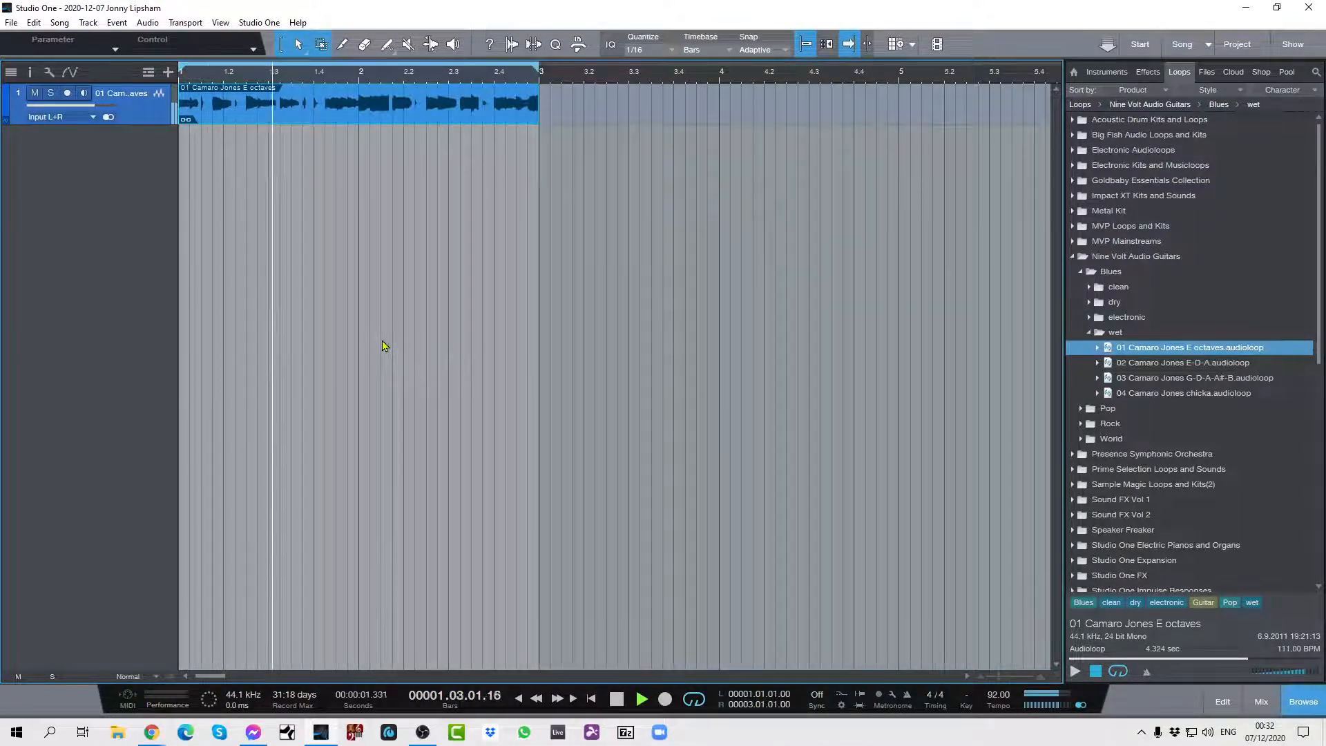
{"action": "scroll", "coordinate": [998, 695], "scroll_direction": "up", "scroll_amount": 13}
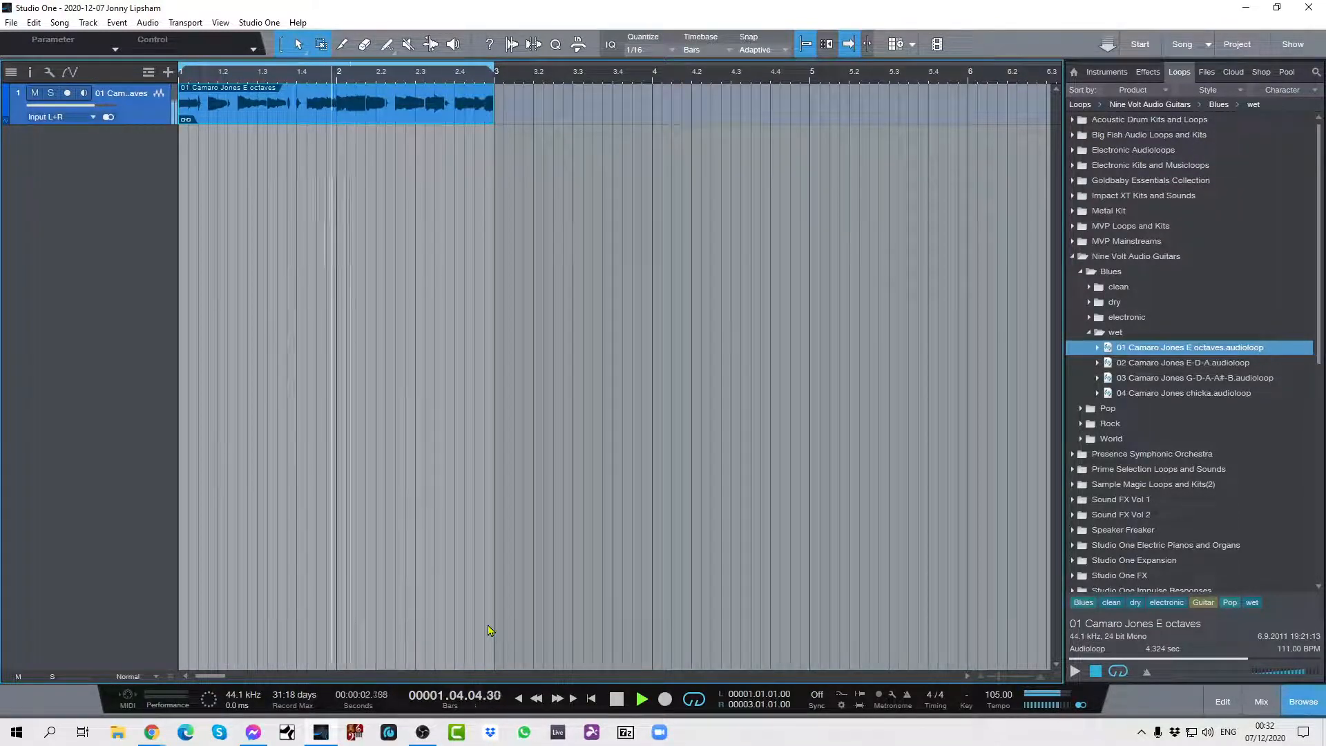
{"action": "key", "text": "space"}
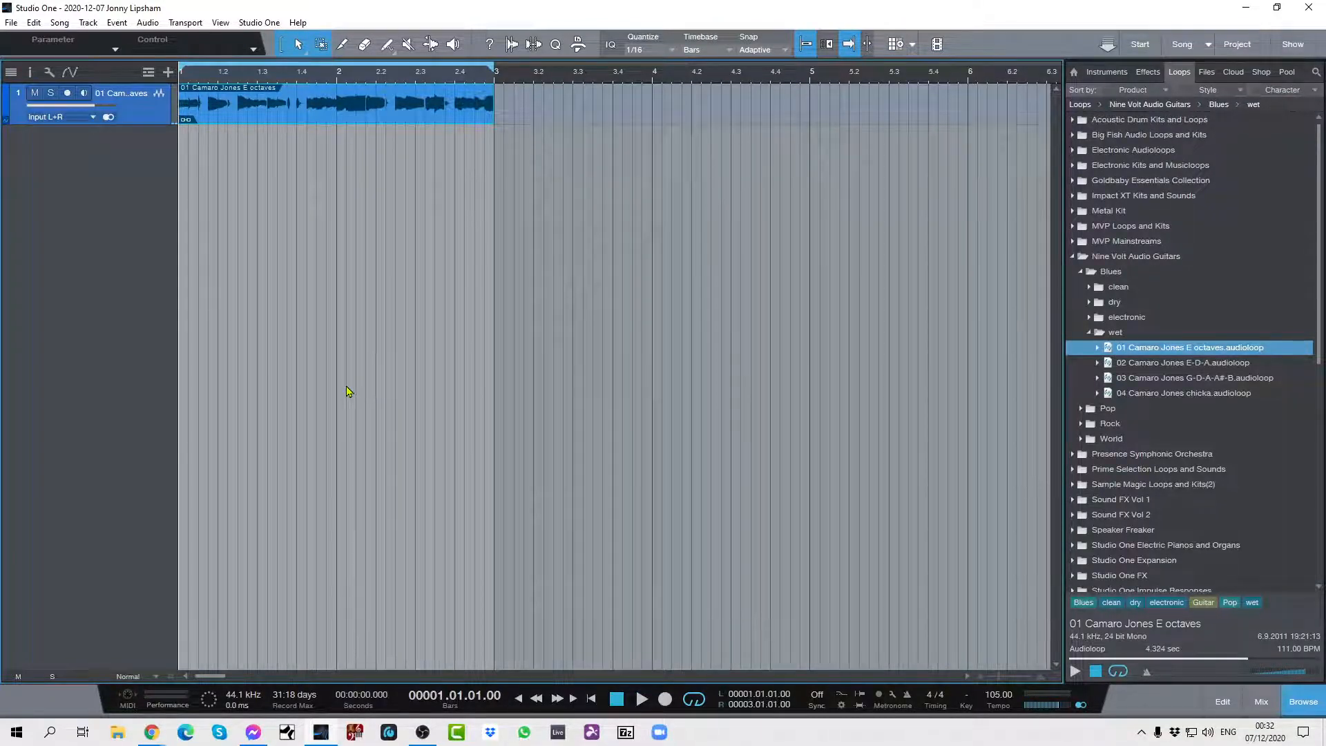
Show the mix console without its channel list and instrument rack, and enlarge the console and its sends area.
{"action": "key", "text": "F3"}
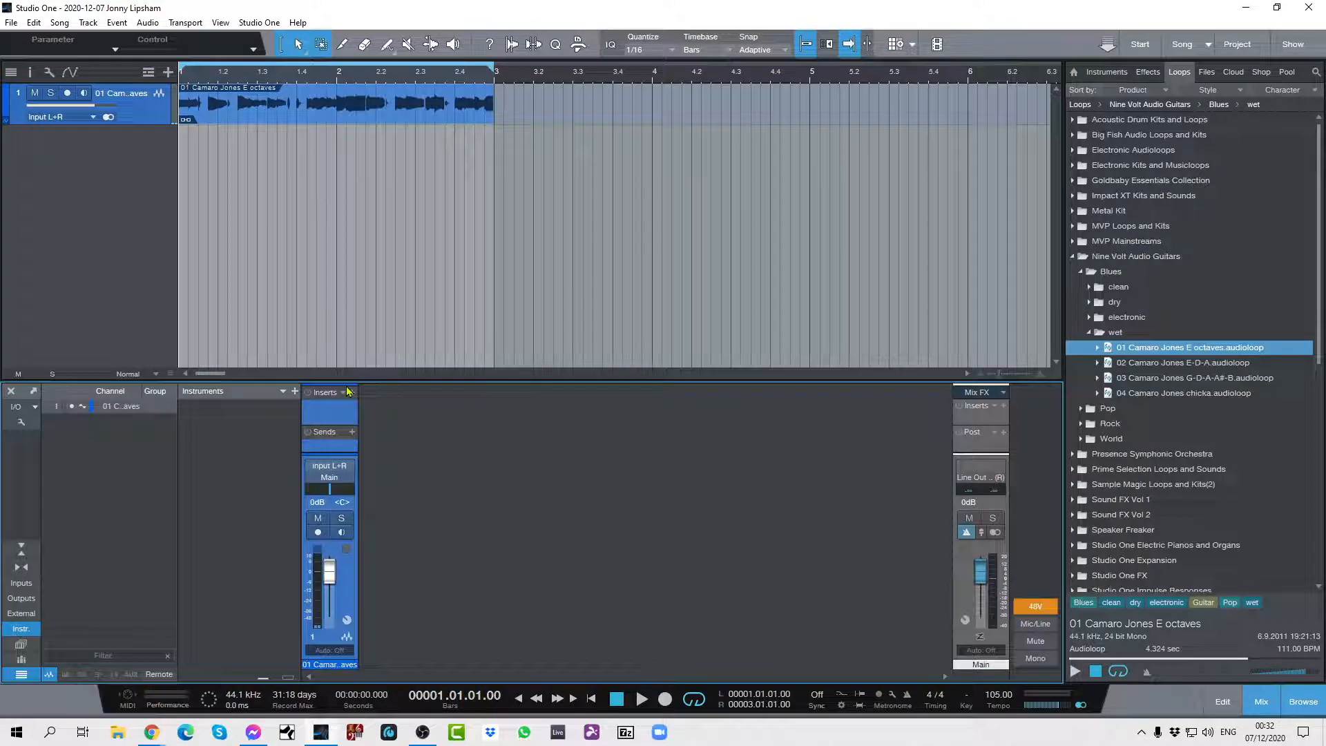
{"action": "left_click", "coordinate": [21, 674]}
{"action": "left_click", "coordinate": [21, 634]}
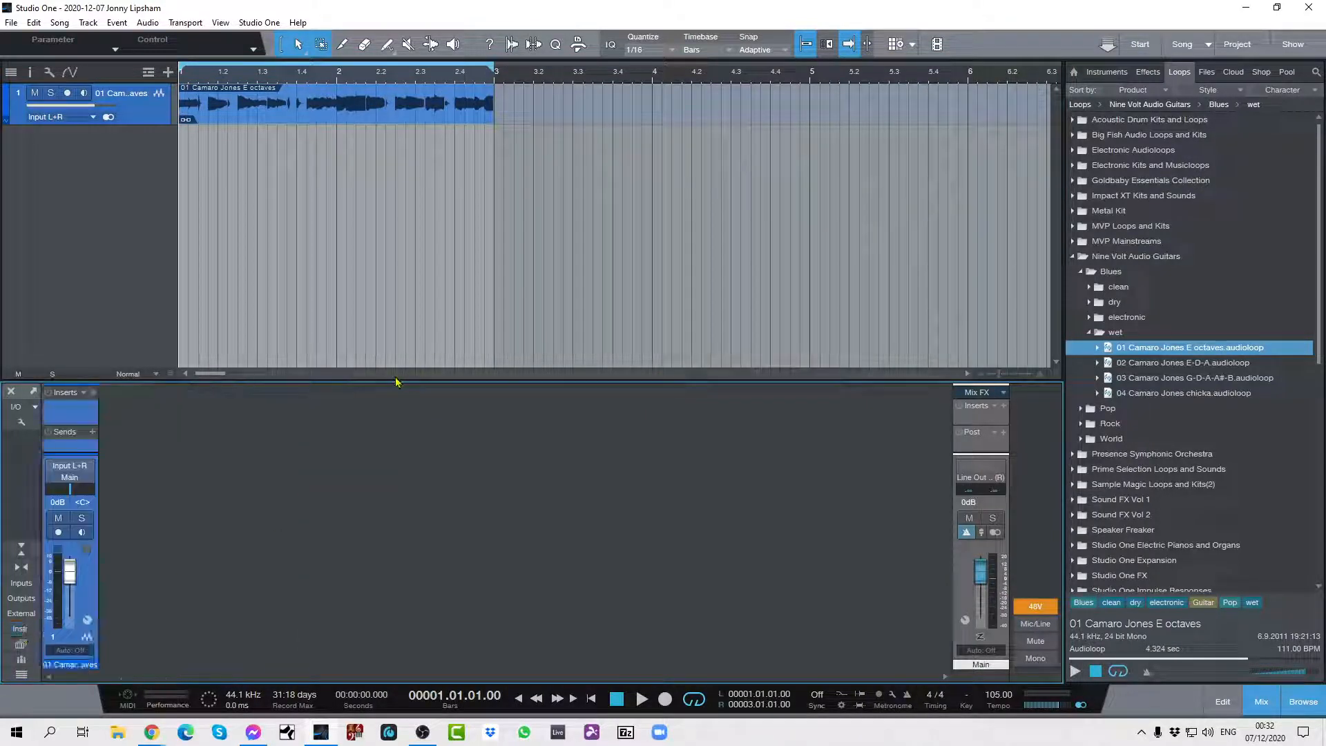
{"action": "left_click_drag", "start_coordinate": [450, 380], "coordinate": [451, 288]}
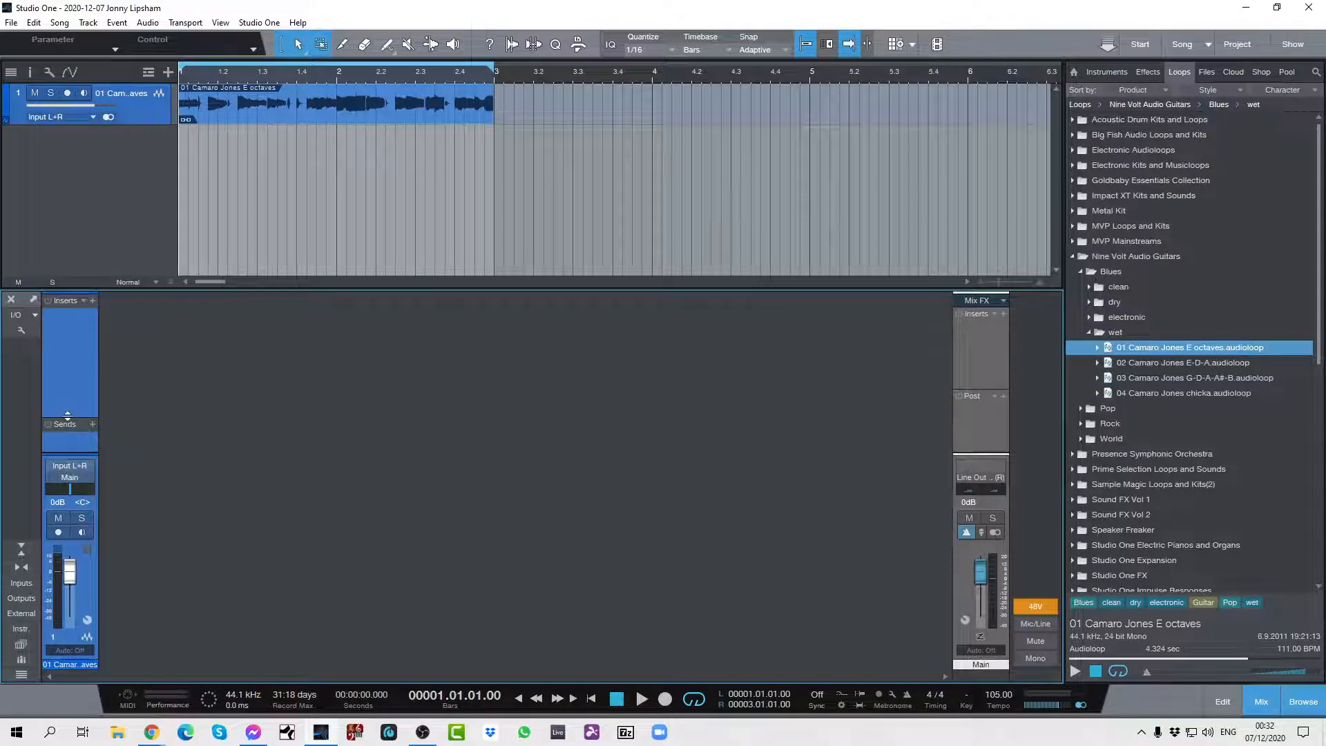
{"action": "left_click_drag", "start_coordinate": [71, 419], "coordinate": [92, 378]}
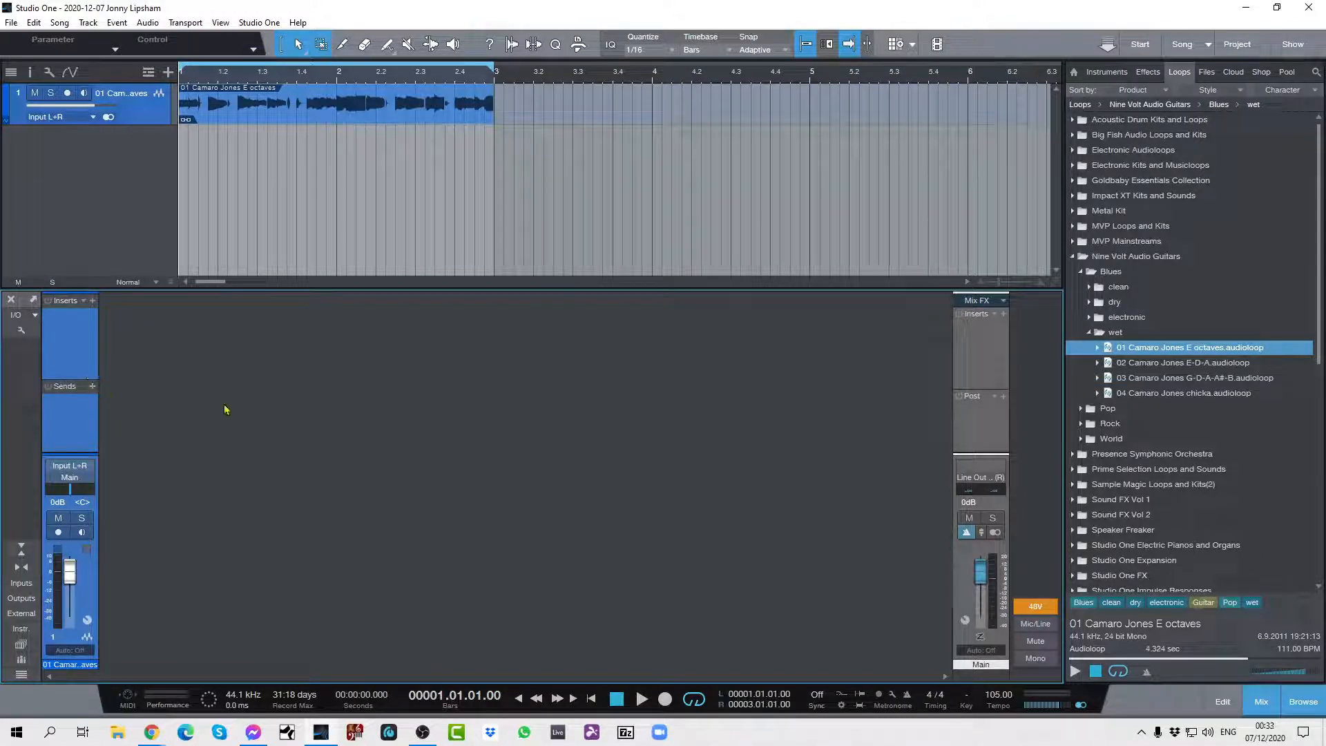
Switch the guitar track to mono and play the loop to check how it sounds.
{"action": "left_click", "coordinate": [108, 117]}
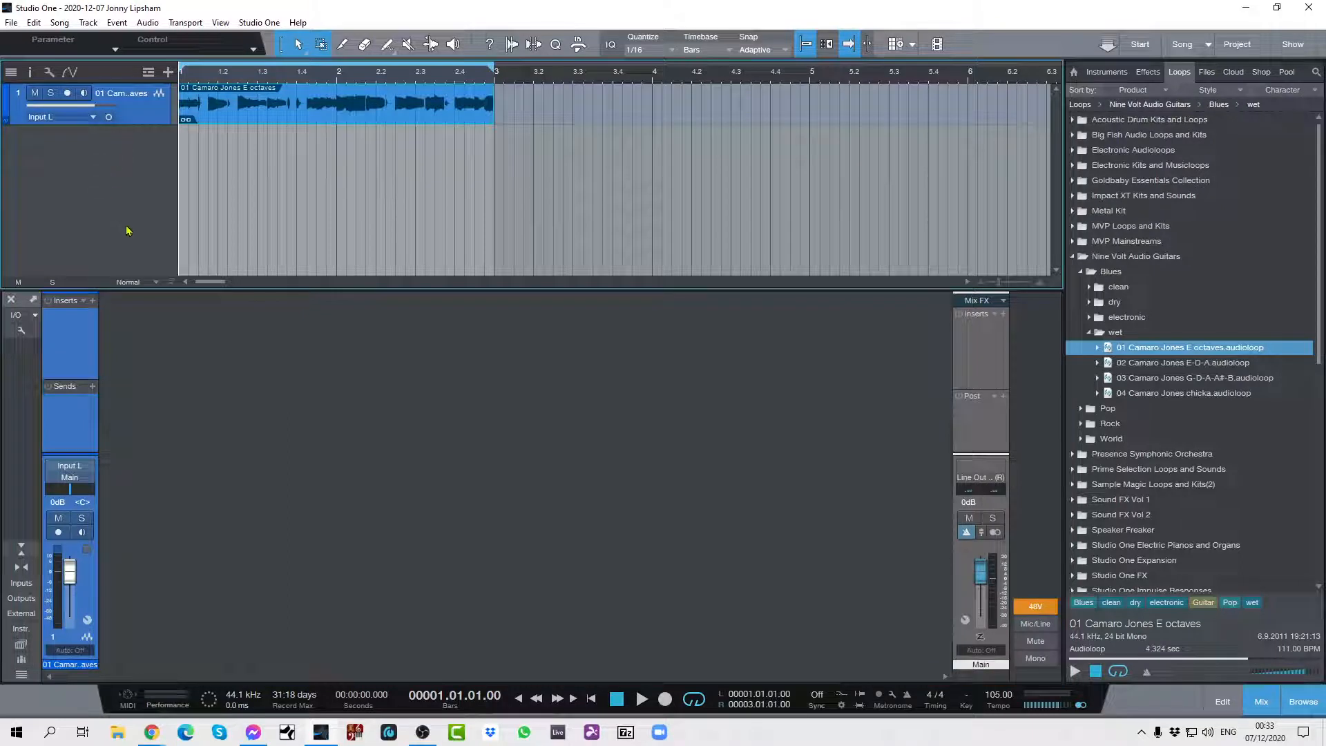
{"action": "key", "text": "space"}
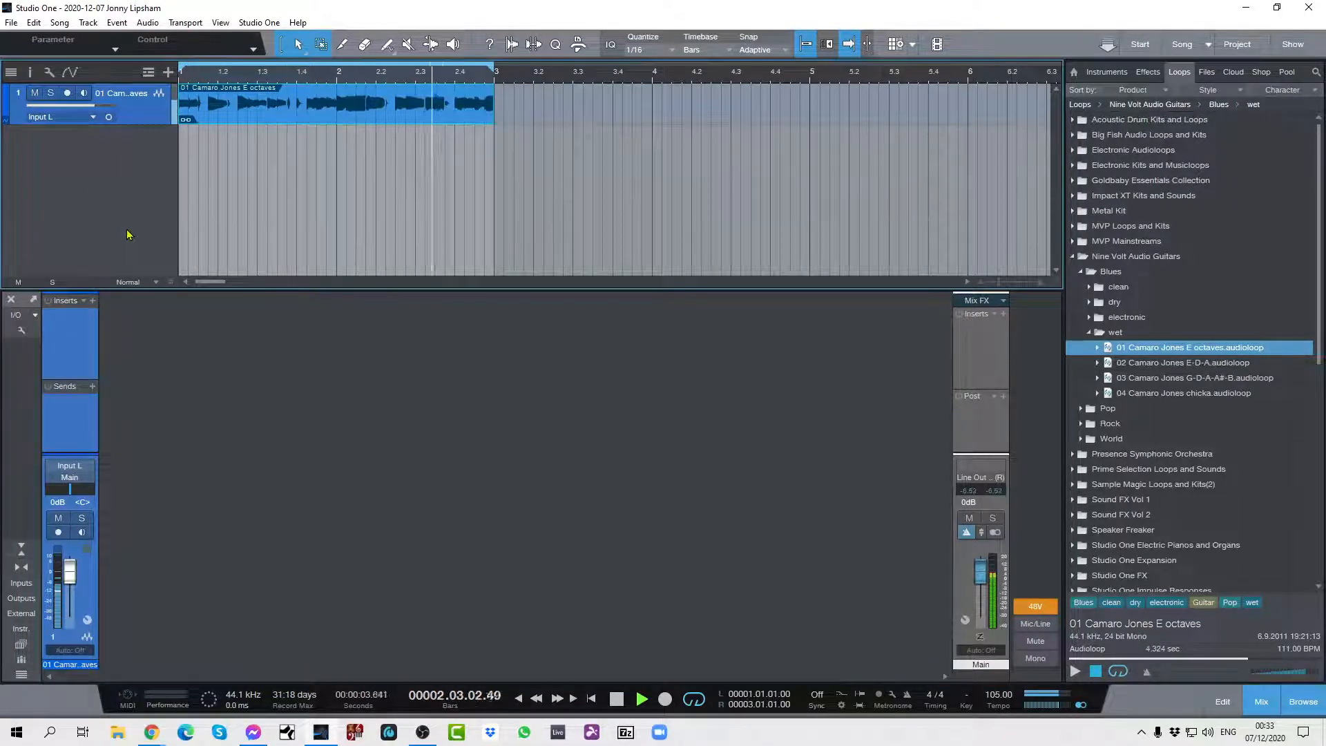
{"action": "key", "text": "space"}
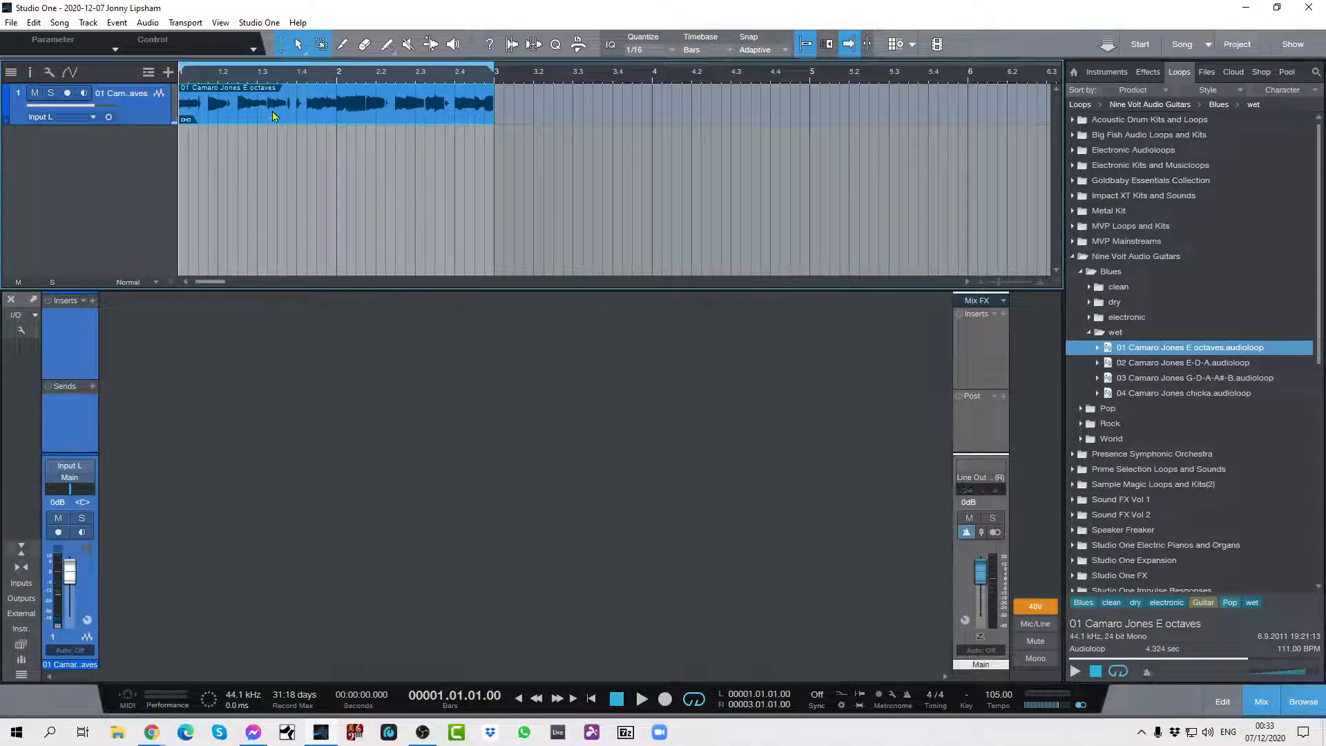
Bounce the guitar loop event on its track and audition the bounced audio.
{"action": "key", "text": "ctrl+b"}
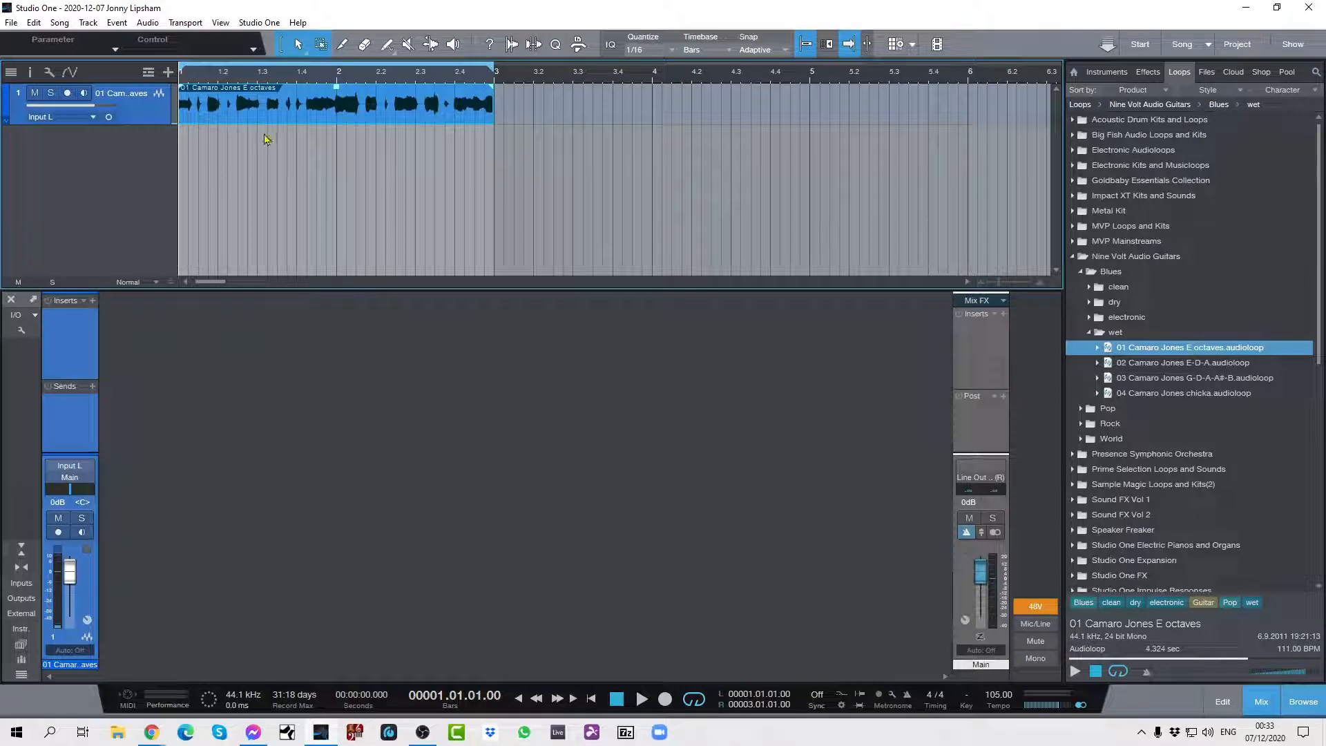
{"action": "key", "text": "space"}
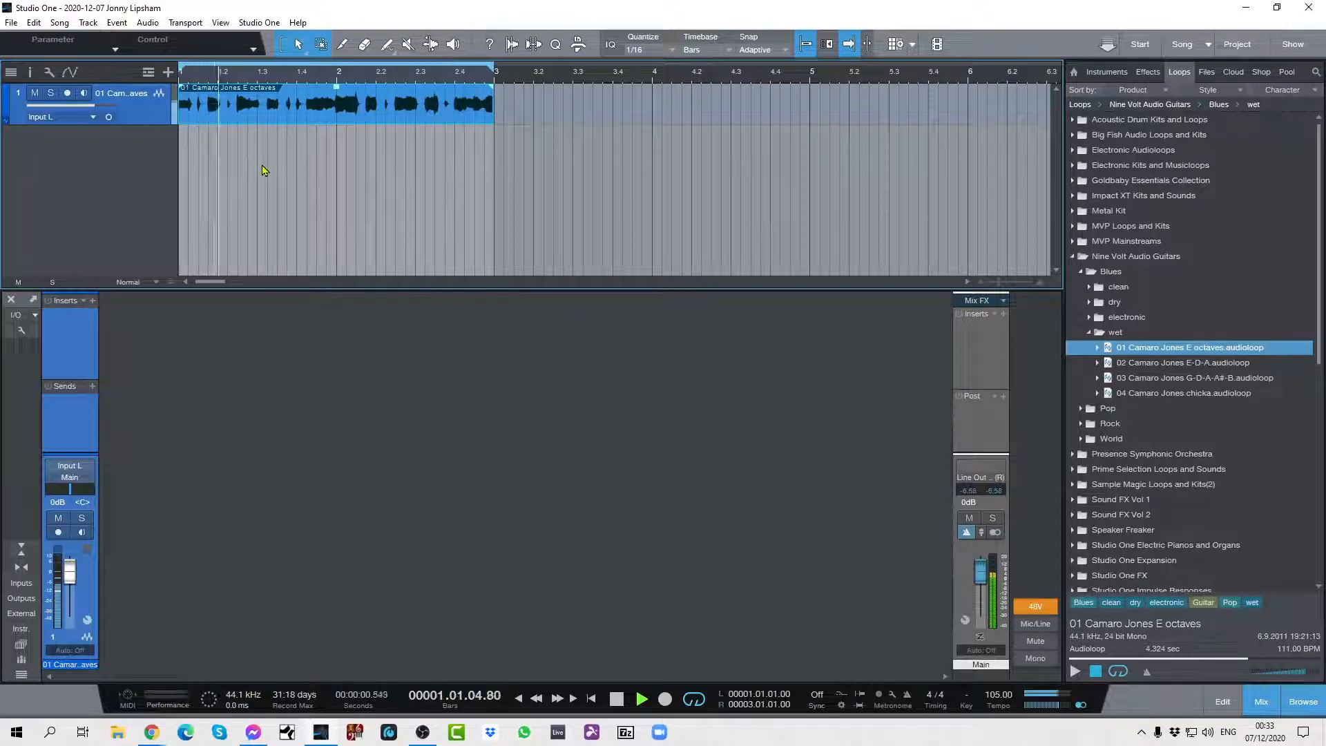
{"action": "key", "text": "space"}
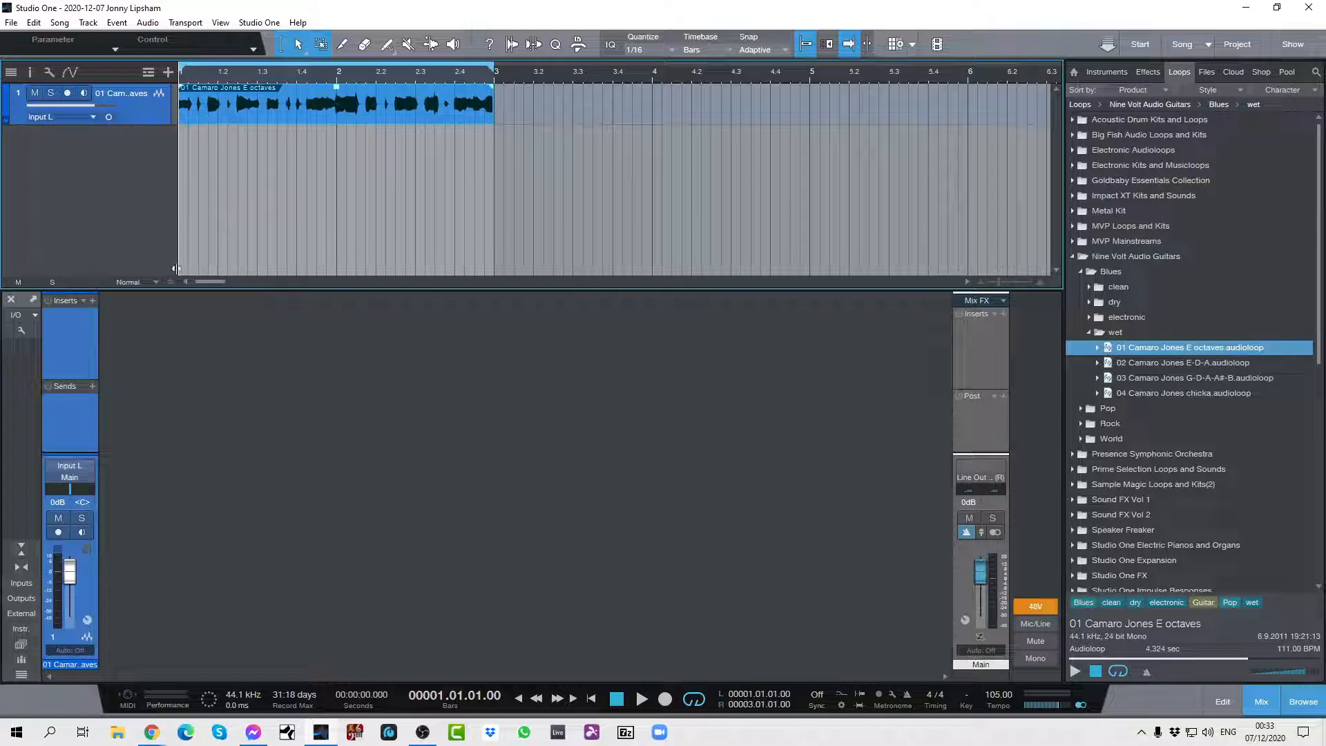
Open the guitar channel's insert routing view and add a Splitter to the signal path.
{"action": "left_click", "coordinate": [87, 634]}
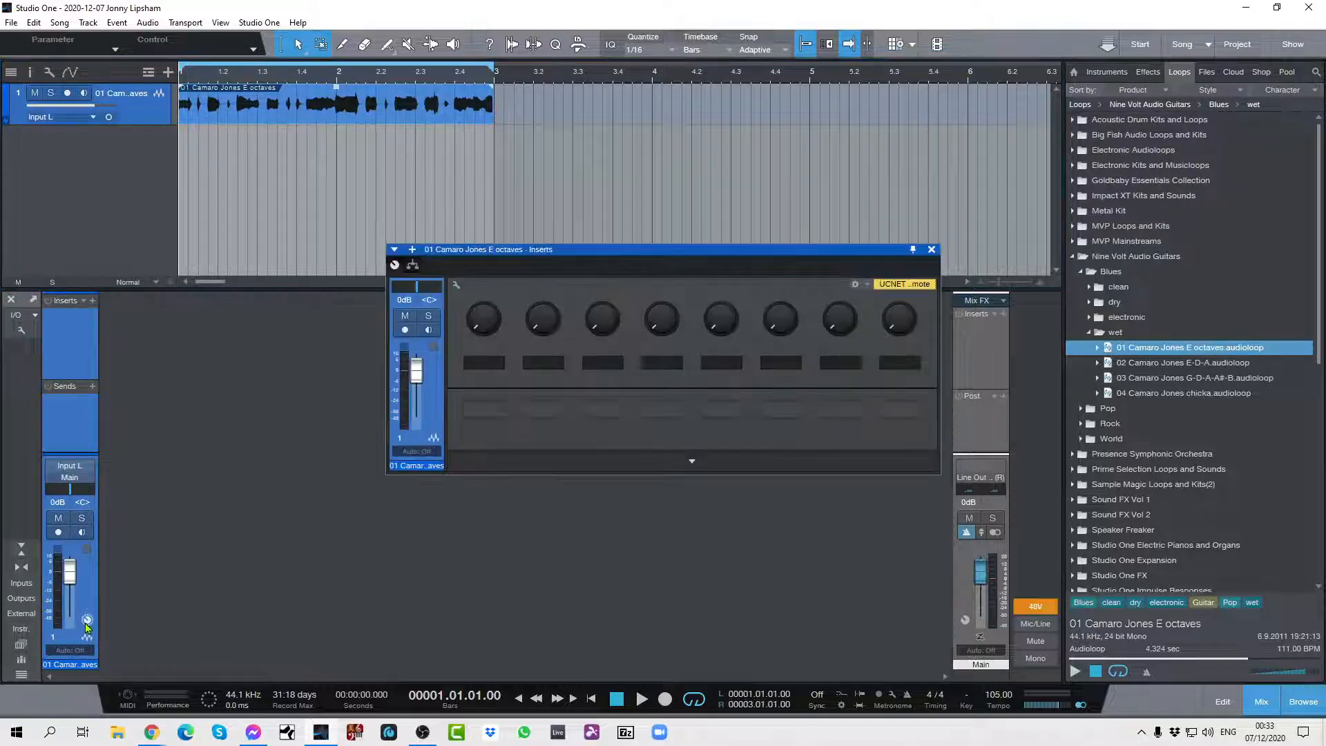
{"action": "left_click_drag", "start_coordinate": [639, 266], "coordinate": [531, 381]}
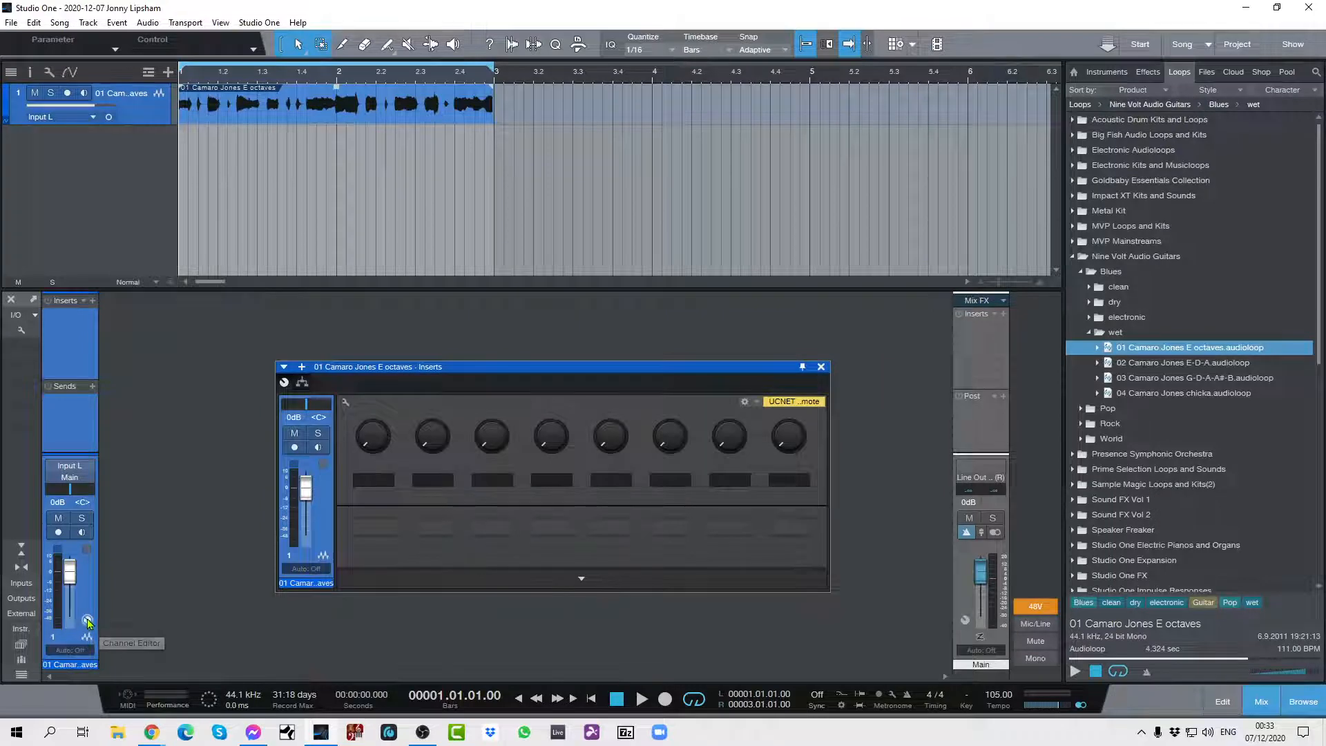
{"action": "left_click", "coordinate": [302, 384]}
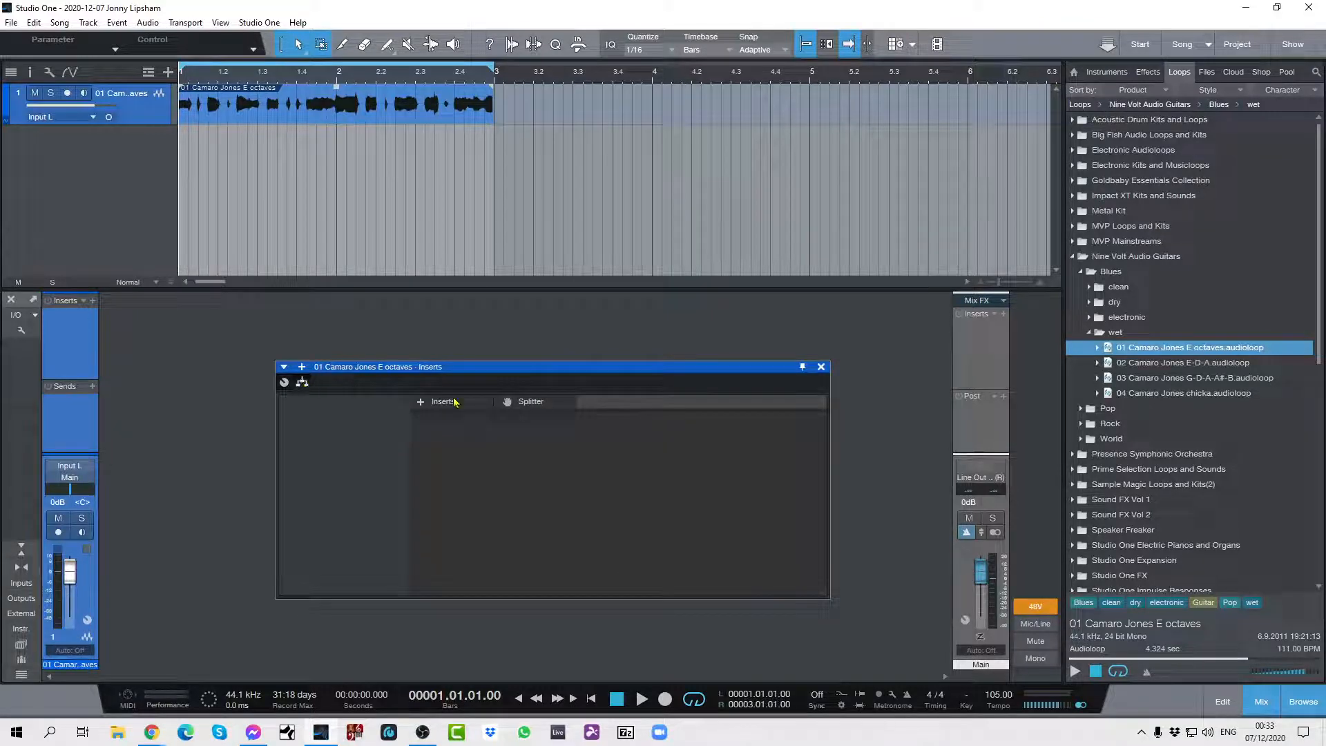
{"action": "left_click_drag", "start_coordinate": [547, 402], "coordinate": [524, 455]}
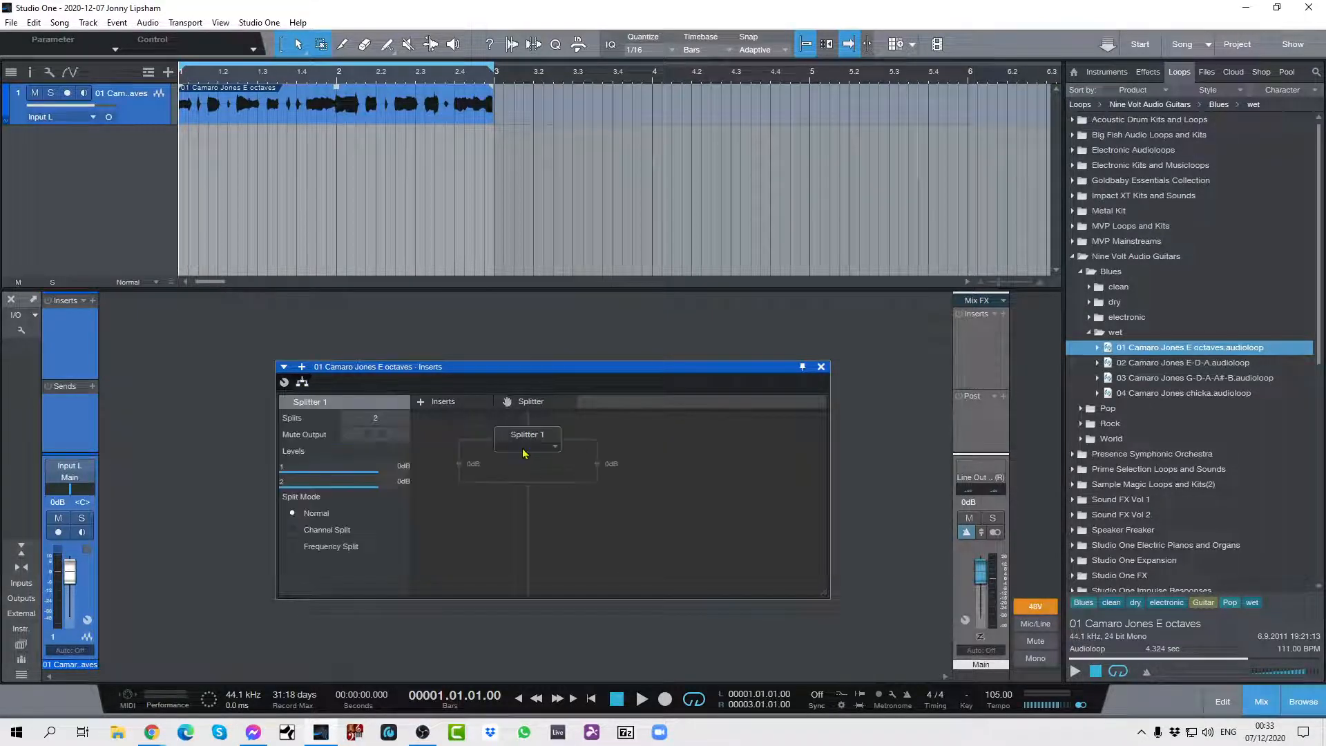
Try the Frequency Split mode on the Splitter, then set its split mode to Channel Split.
{"action": "left_click", "coordinate": [293, 532]}
{"action": "left_click", "coordinate": [292, 547]}
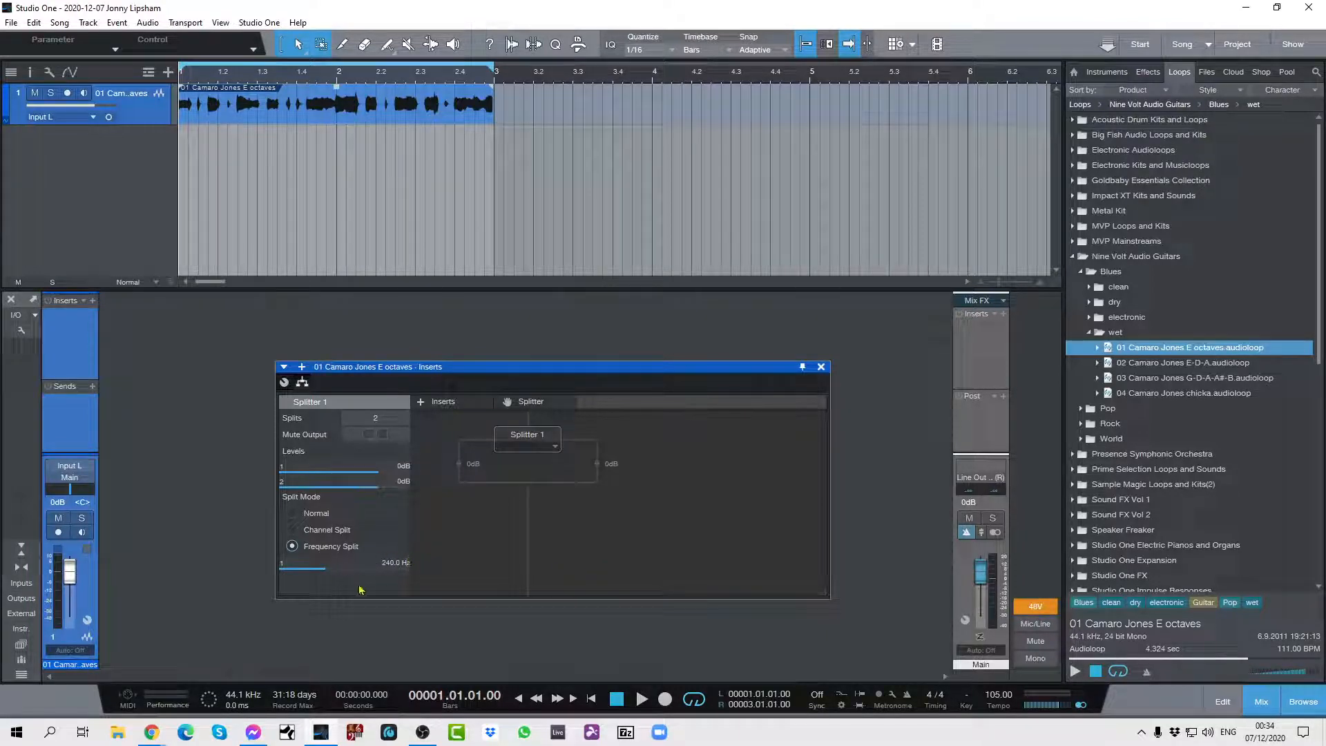
{"action": "left_click", "coordinate": [293, 531]}
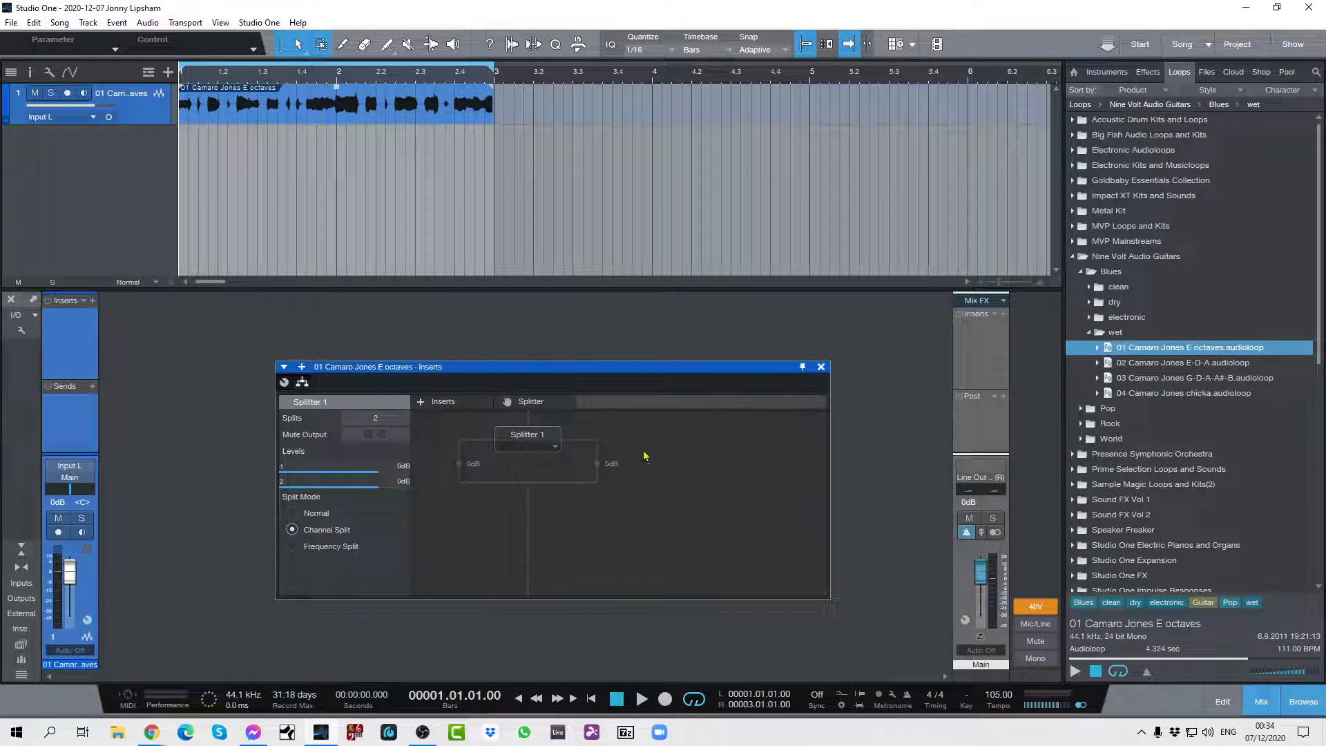
Find the Mixtool effect among the PreSonus effects and insert it ahead of the Splitter in the guitar channel's routing.
{"action": "left_click", "coordinate": [1149, 71]}
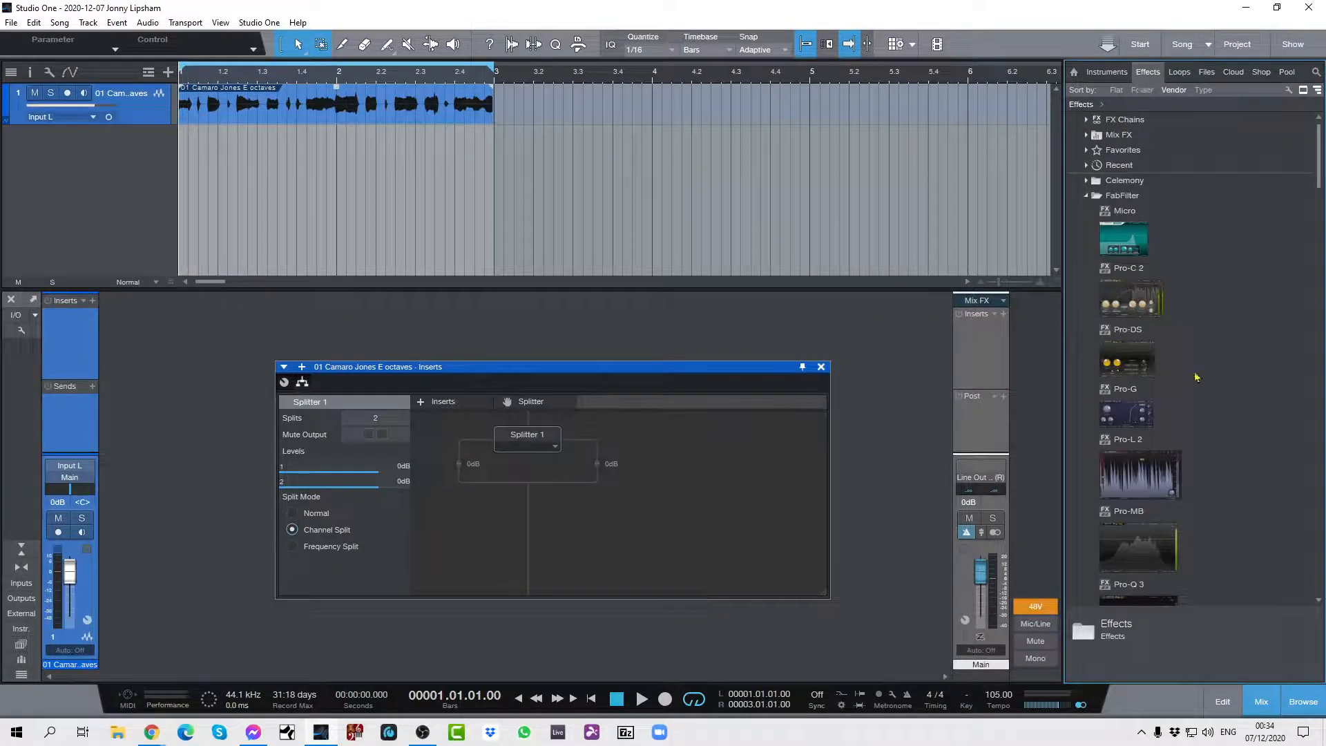
{"action": "scroll", "coordinate": [1237, 414], "scroll_direction": "down", "scroll_amount": 10}
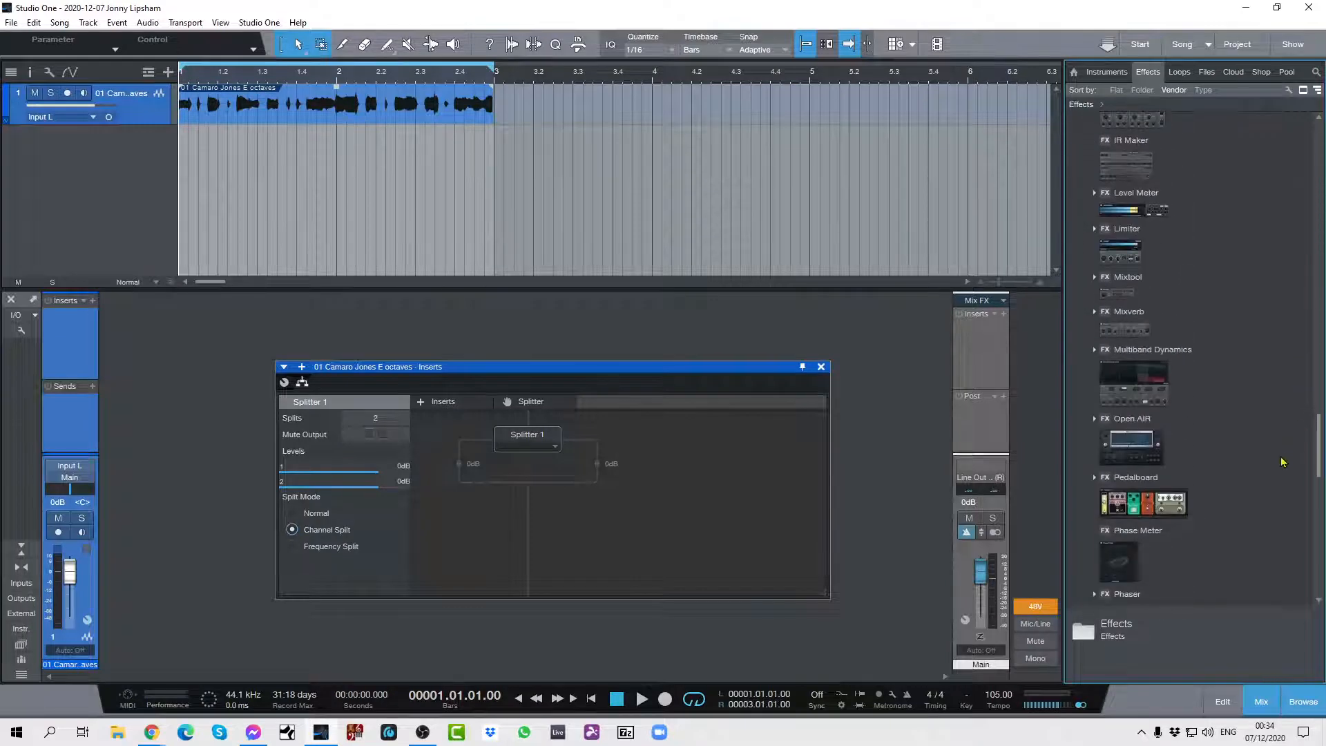
{"action": "scroll", "coordinate": [1283, 462], "scroll_direction": "down", "scroll_amount": 8}
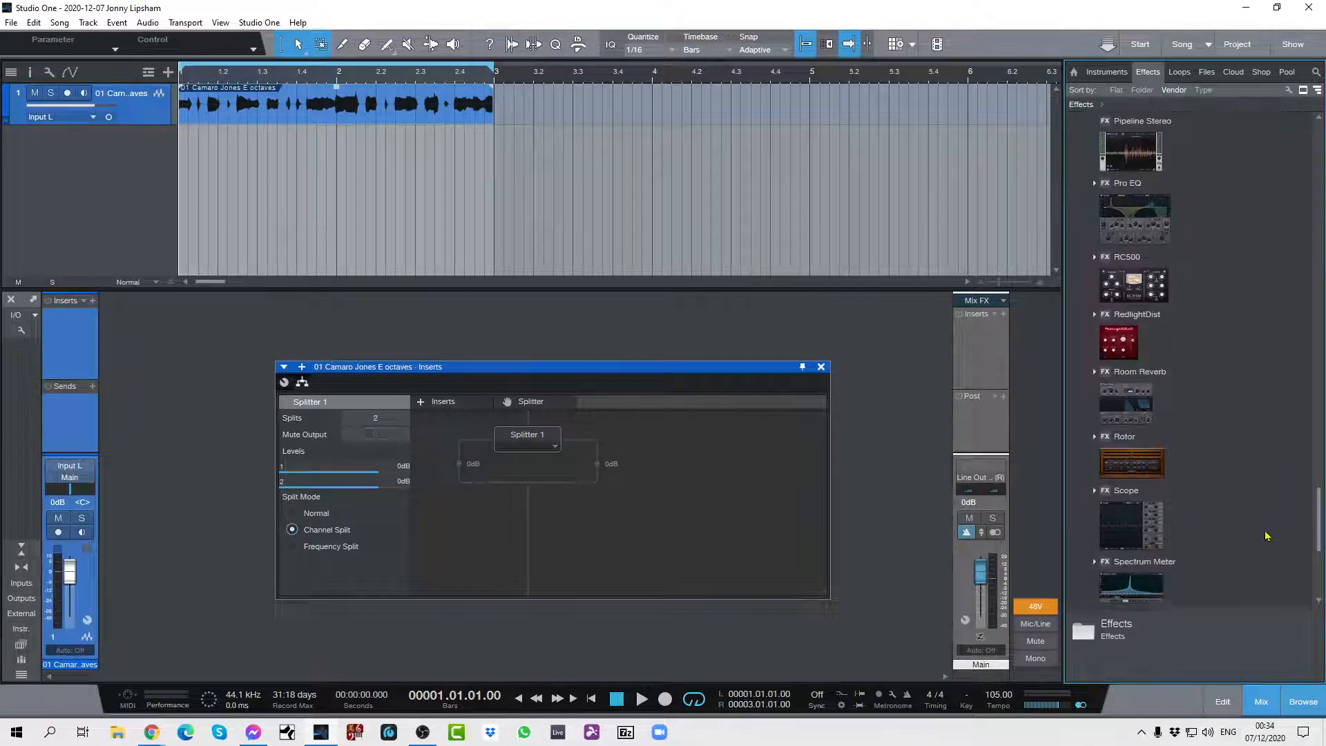
{"action": "scroll", "coordinate": [1266, 536], "scroll_direction": "up", "scroll_amount": 6}
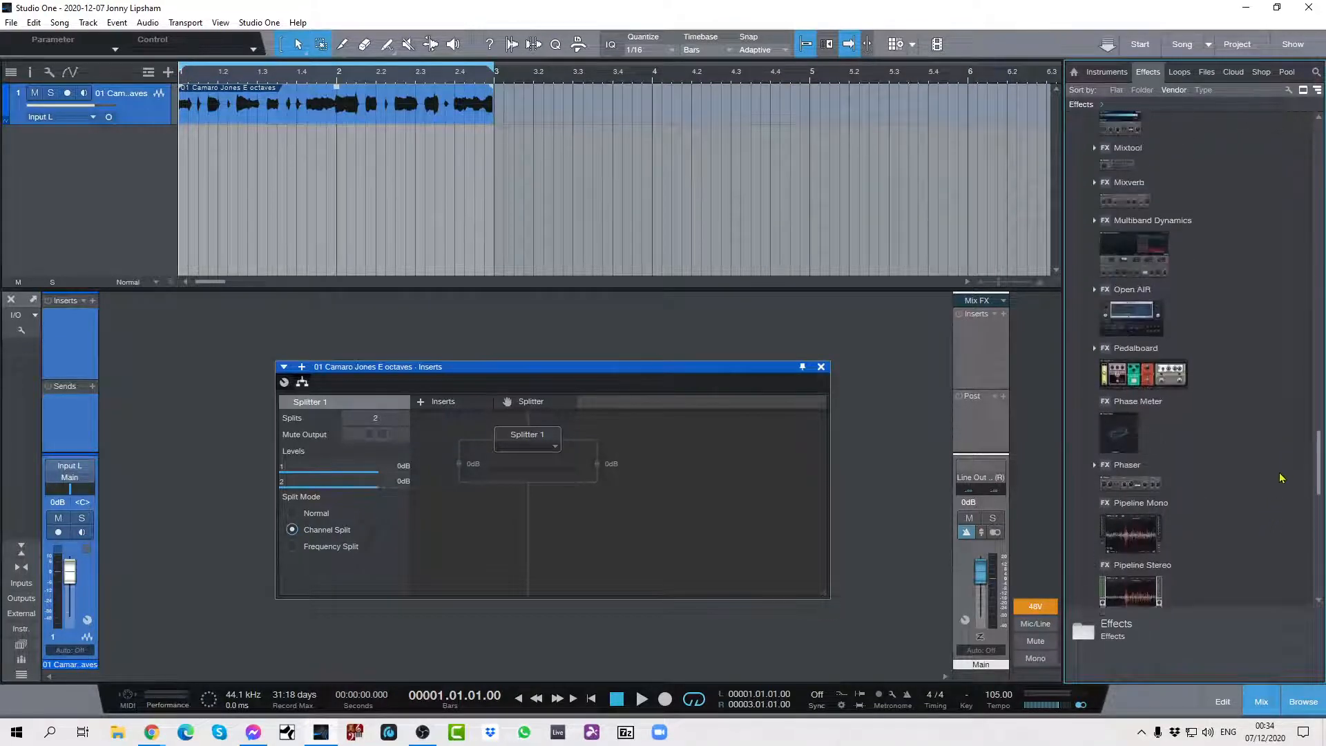
{"action": "scroll", "coordinate": [1281, 477], "scroll_direction": "up", "scroll_amount": 5}
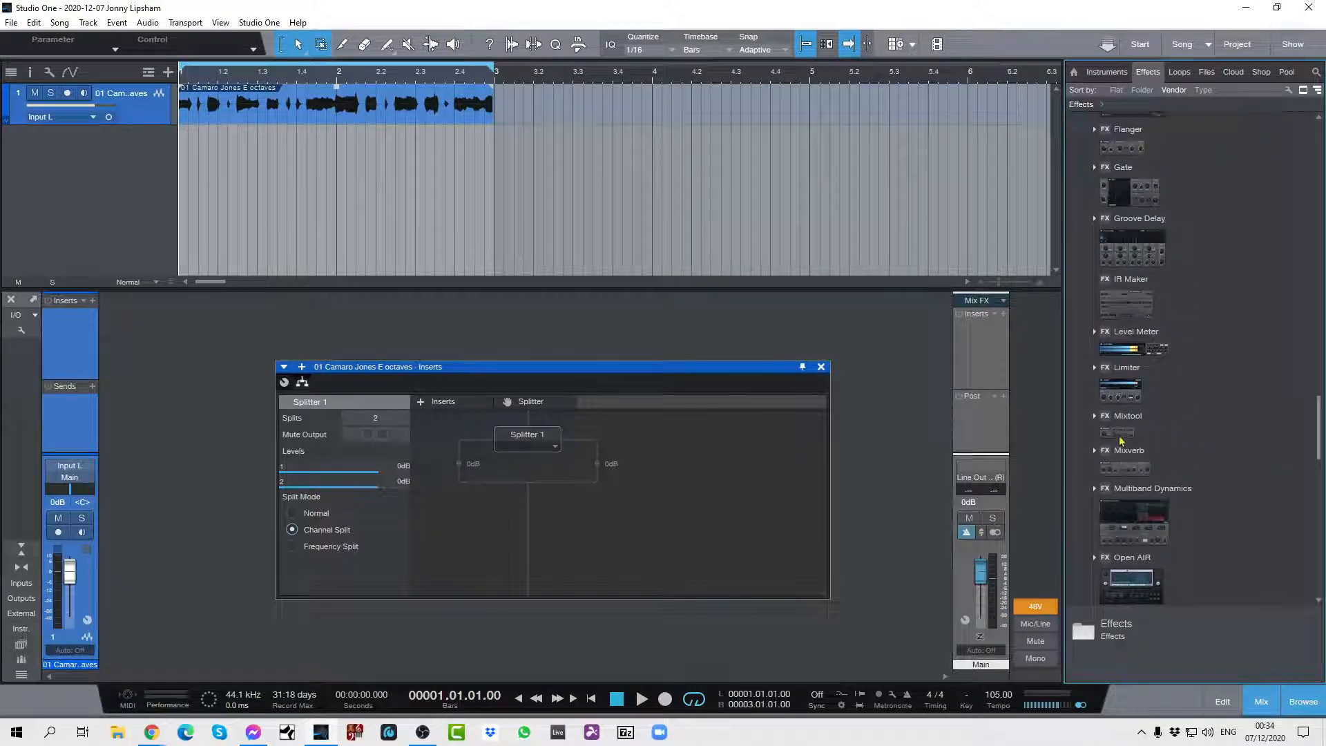
{"action": "left_click_drag", "start_coordinate": [1121, 440], "coordinate": [527, 433]}
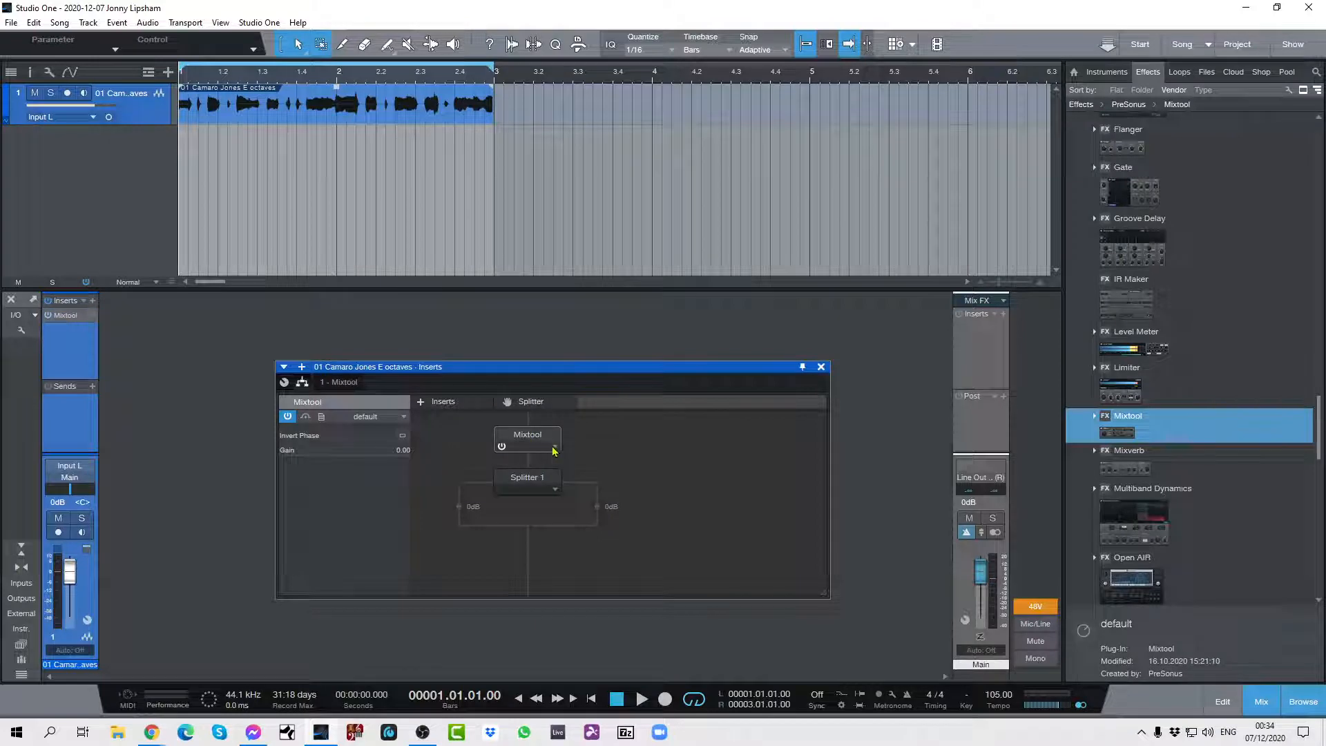
Open the Mixtool editor and load its MS Transform preset.
{"action": "left_click", "coordinate": [556, 449]}
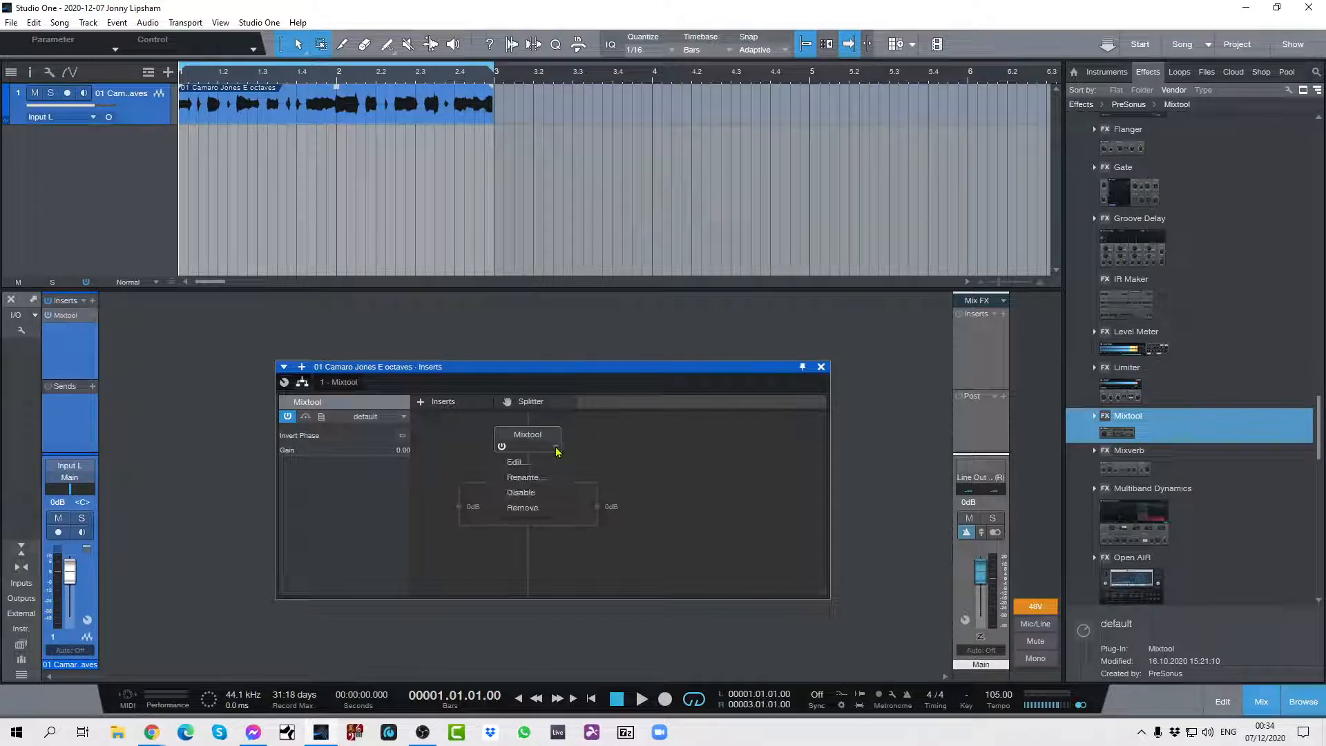
{"action": "left_click", "coordinate": [618, 445]}
{"action": "double_click", "coordinate": [527, 435]}
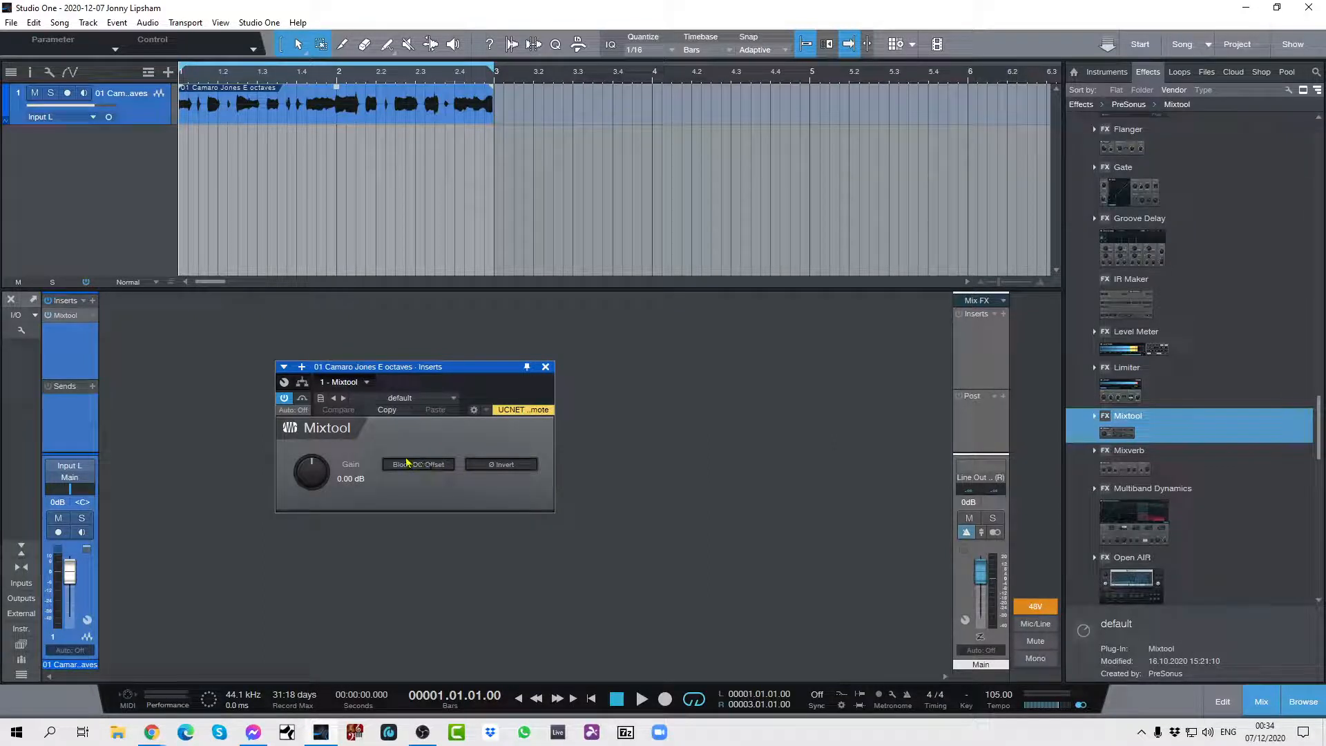
{"action": "left_click", "coordinate": [453, 399]}
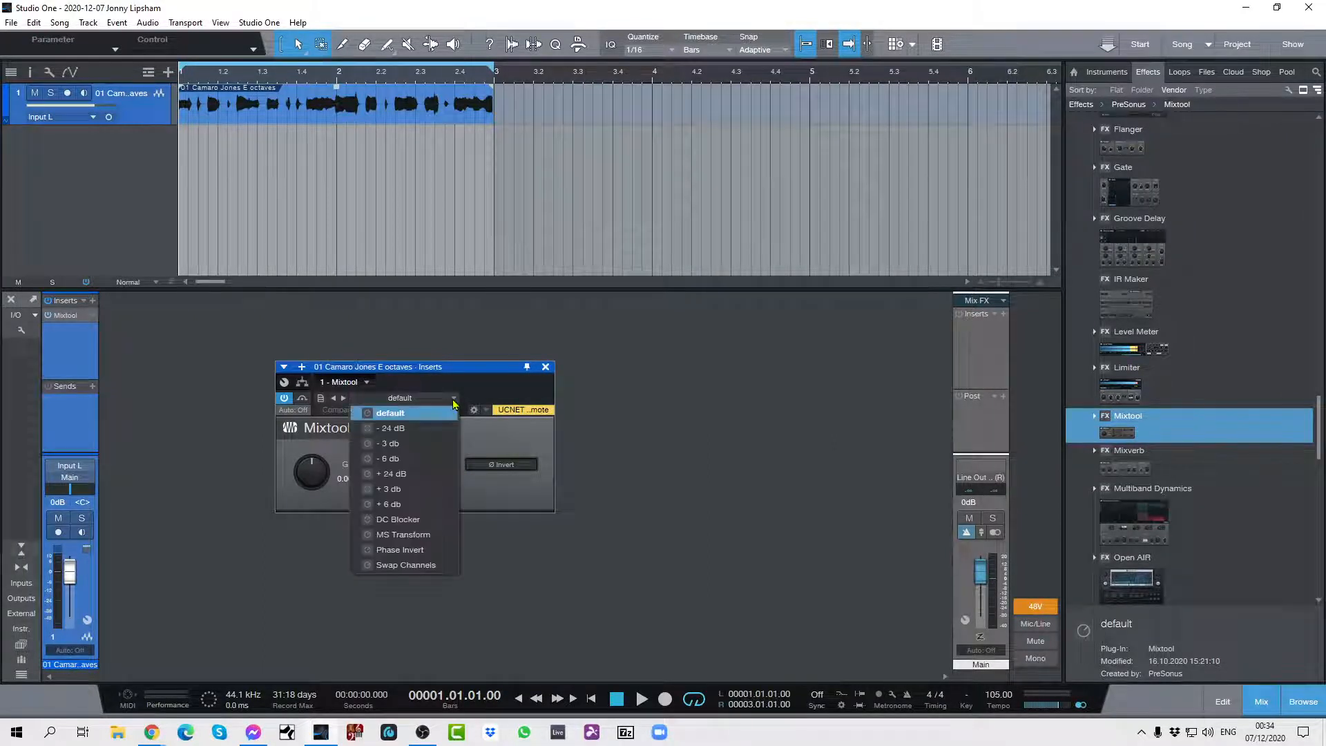
{"action": "left_click", "coordinate": [396, 539]}
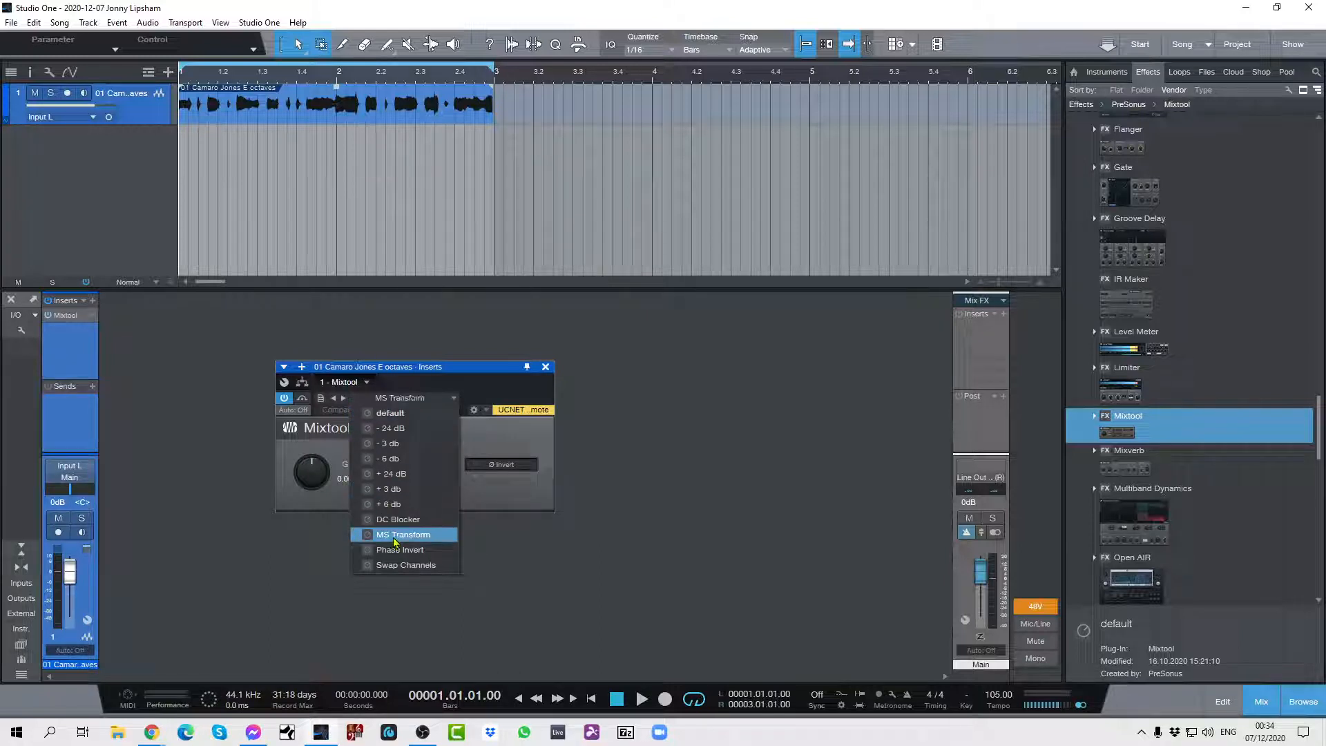
{"action": "left_click", "coordinate": [503, 441]}
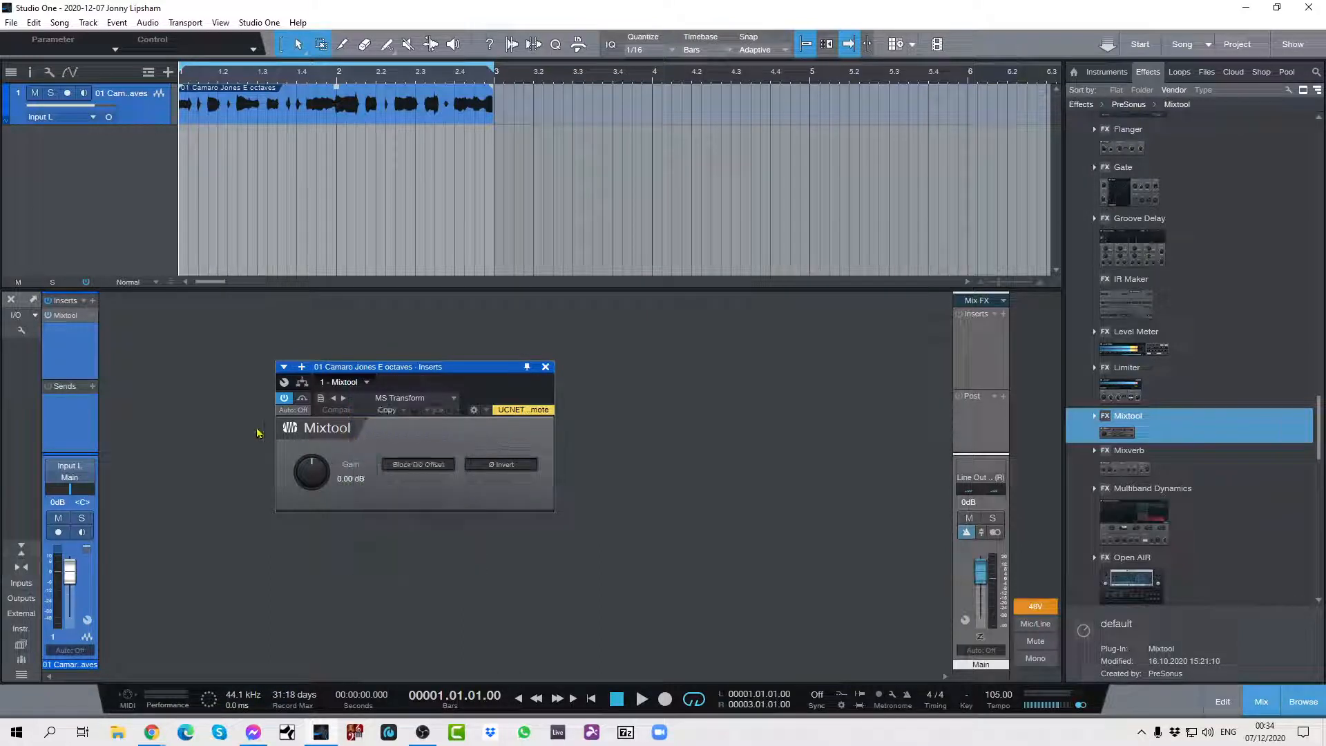
Return to the guitar channel's insert routing view and switch the track to stereo.
{"action": "left_click", "coordinate": [87, 620]}
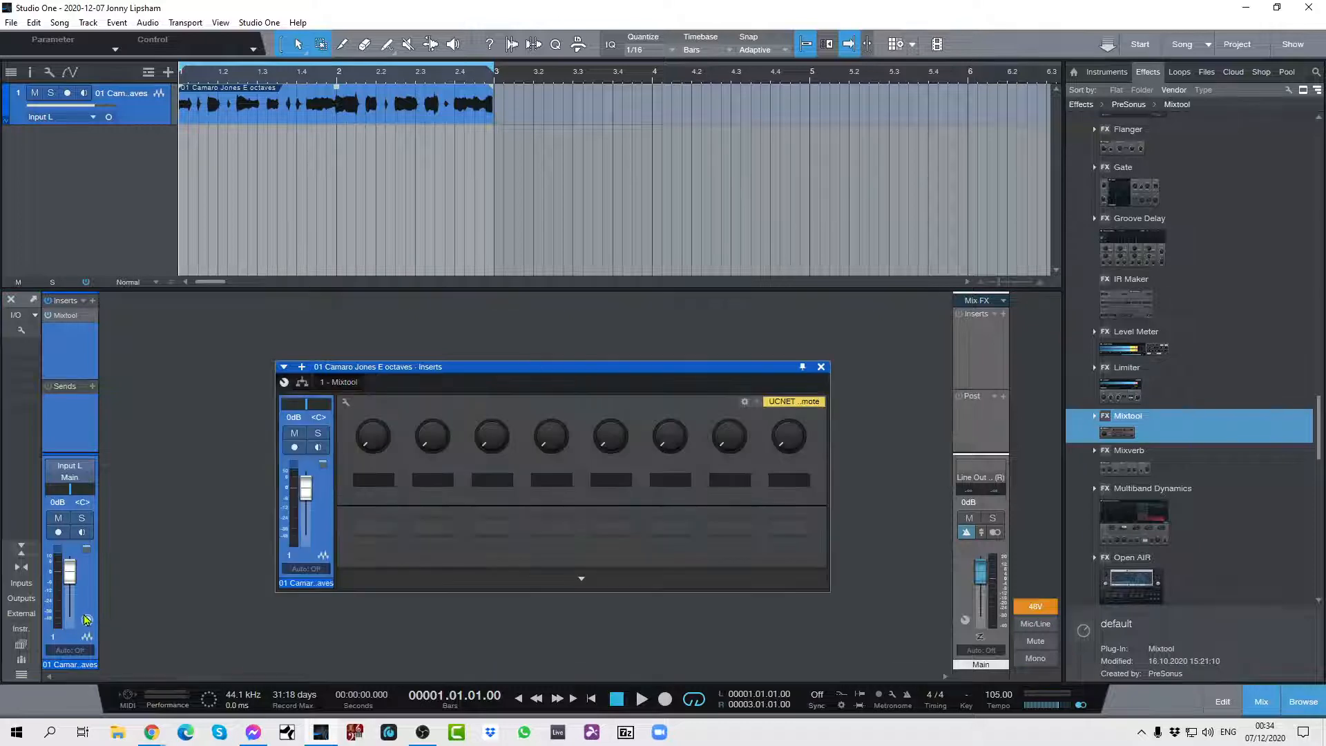
{"action": "left_click", "coordinate": [306, 384]}
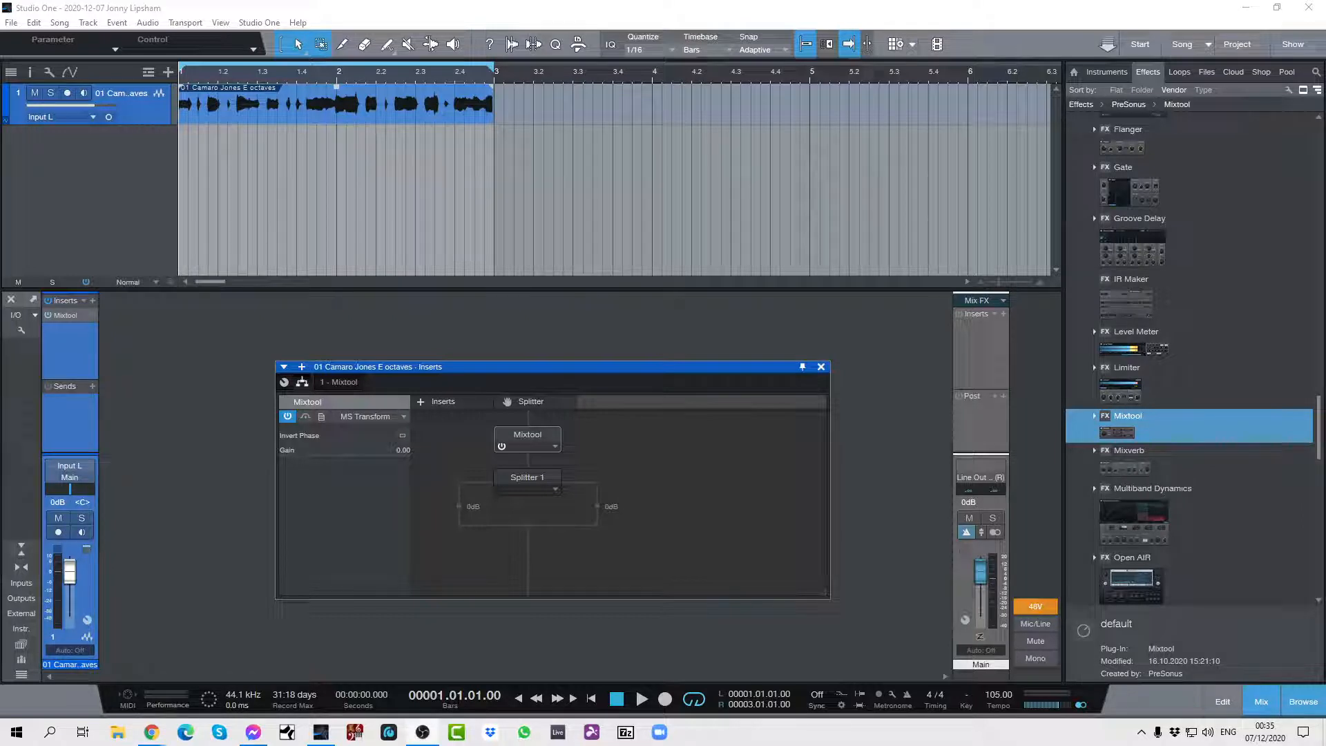
{"action": "left_click", "coordinate": [110, 117]}
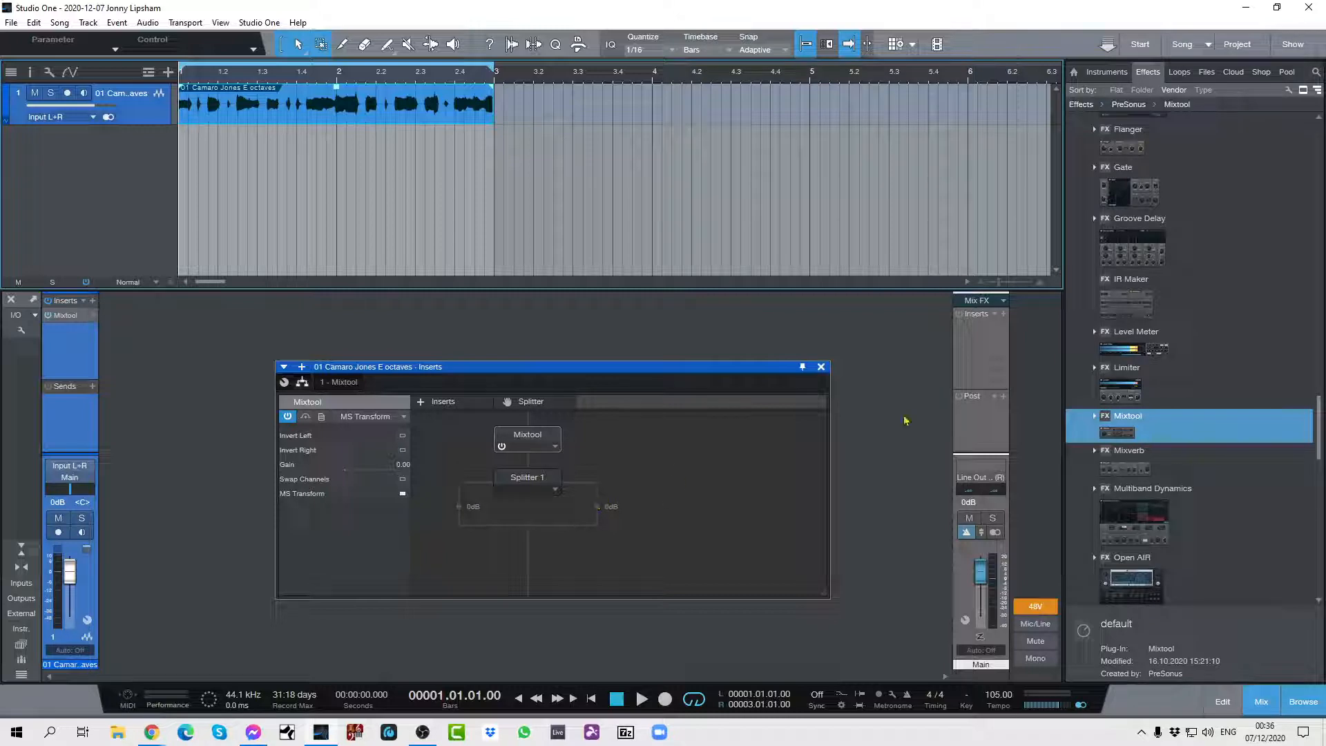
Find Pro EQ among the PreSonus effects and insert one instance on each branch of the channel-split Splitter.
{"action": "scroll", "coordinate": [1147, 442], "scroll_direction": "down", "scroll_amount": 4}
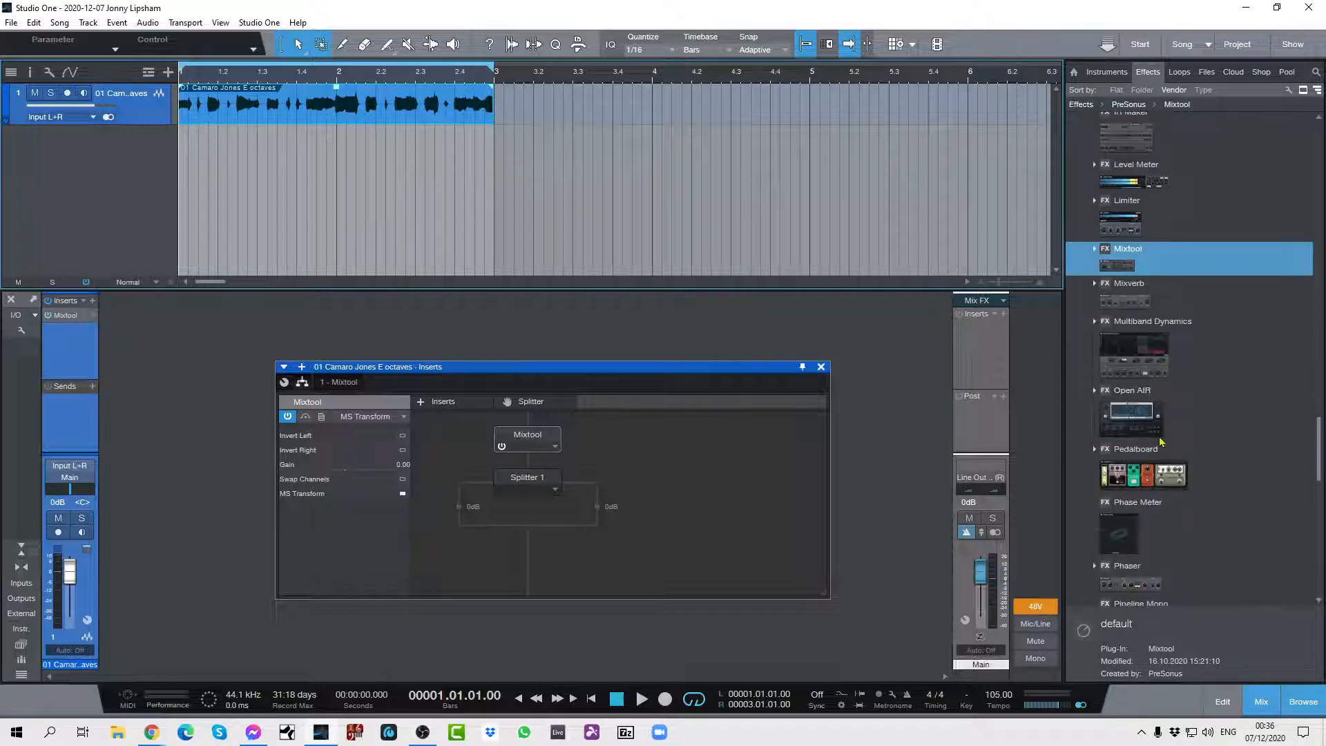
{"action": "scroll", "coordinate": [1161, 442], "scroll_direction": "down", "scroll_amount": 5}
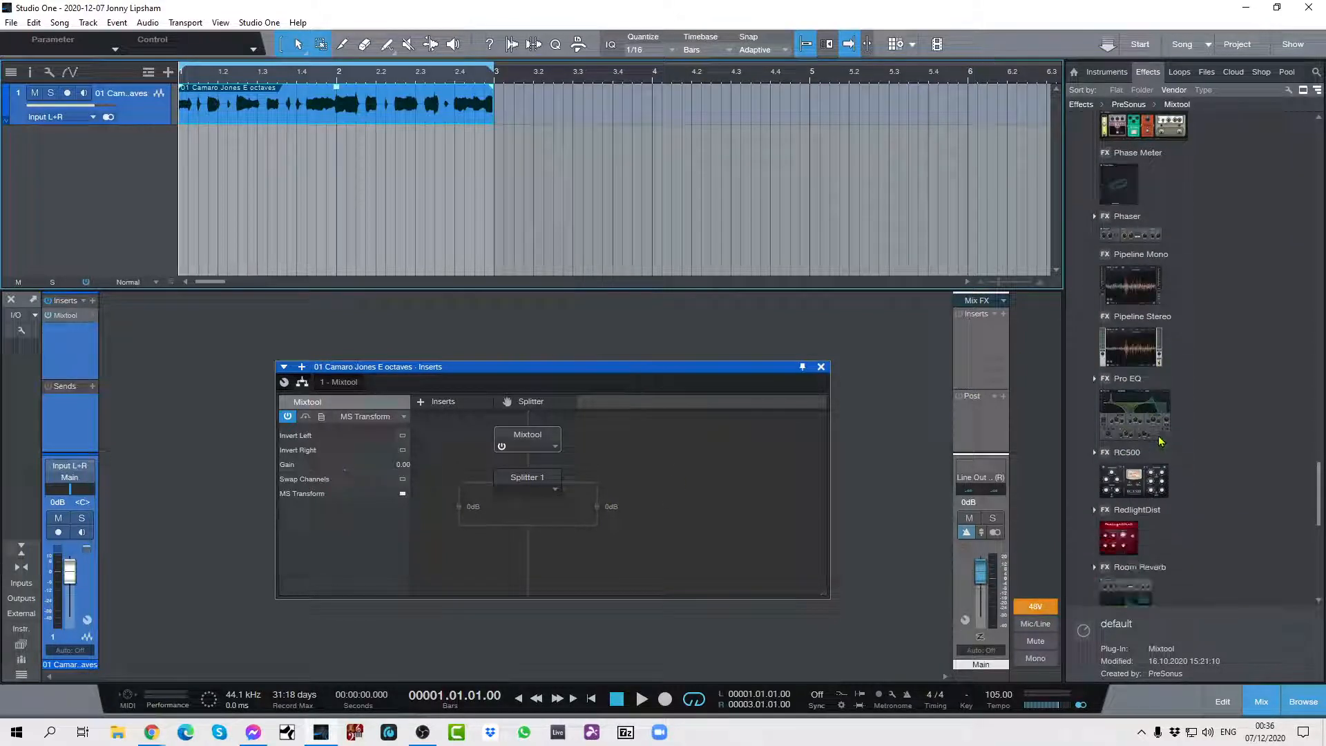
{"action": "left_click_drag", "start_coordinate": [1138, 407], "coordinate": [476, 505]}
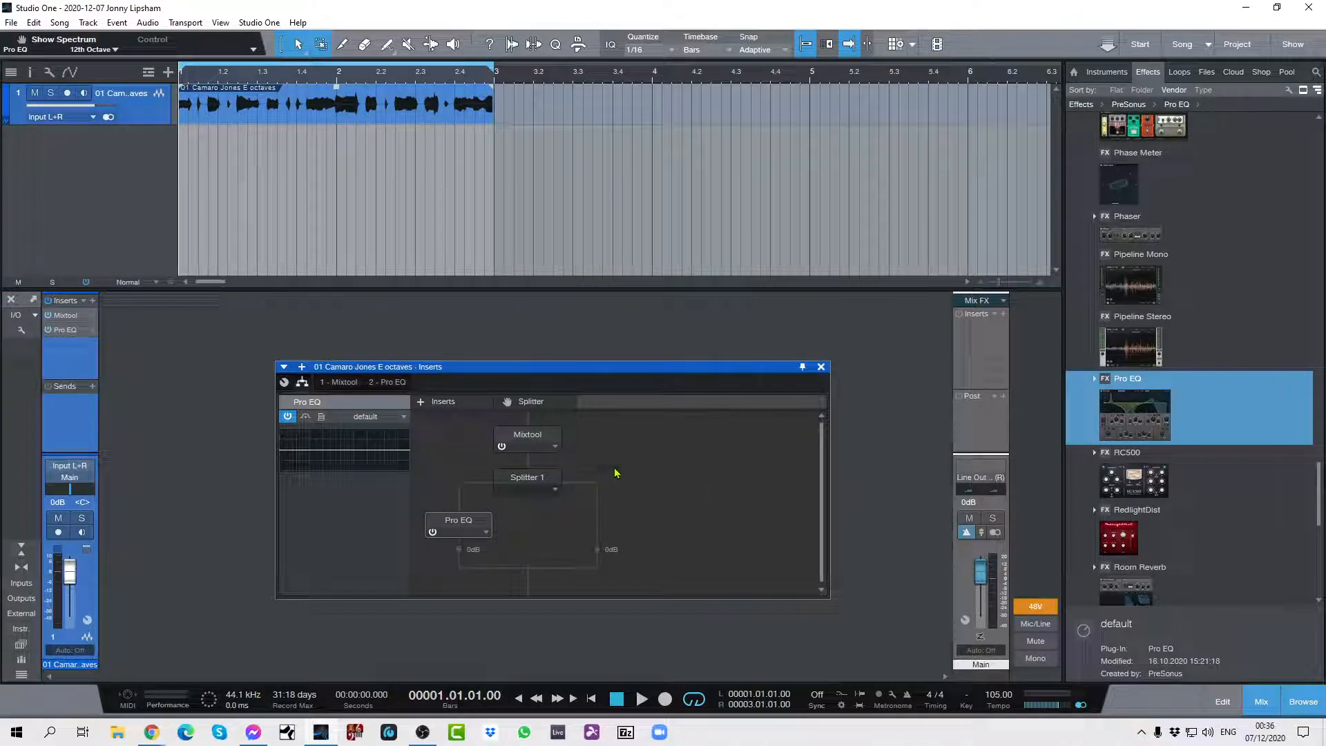
{"action": "left_click_drag", "start_coordinate": [1130, 404], "coordinate": [600, 534]}
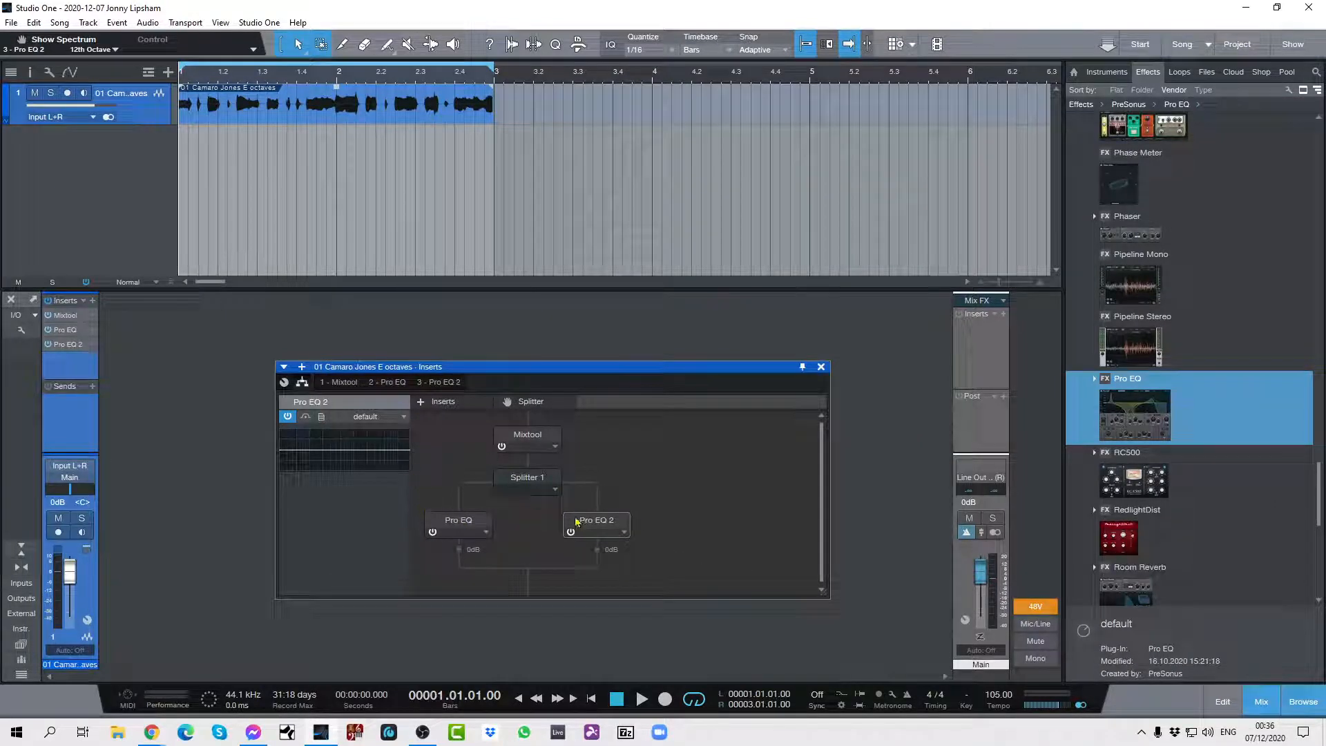
Load the Gtr - Full Electric Lead preset from the Instruments presets into the first Pro EQ.
{"action": "left_click", "coordinate": [455, 512]}
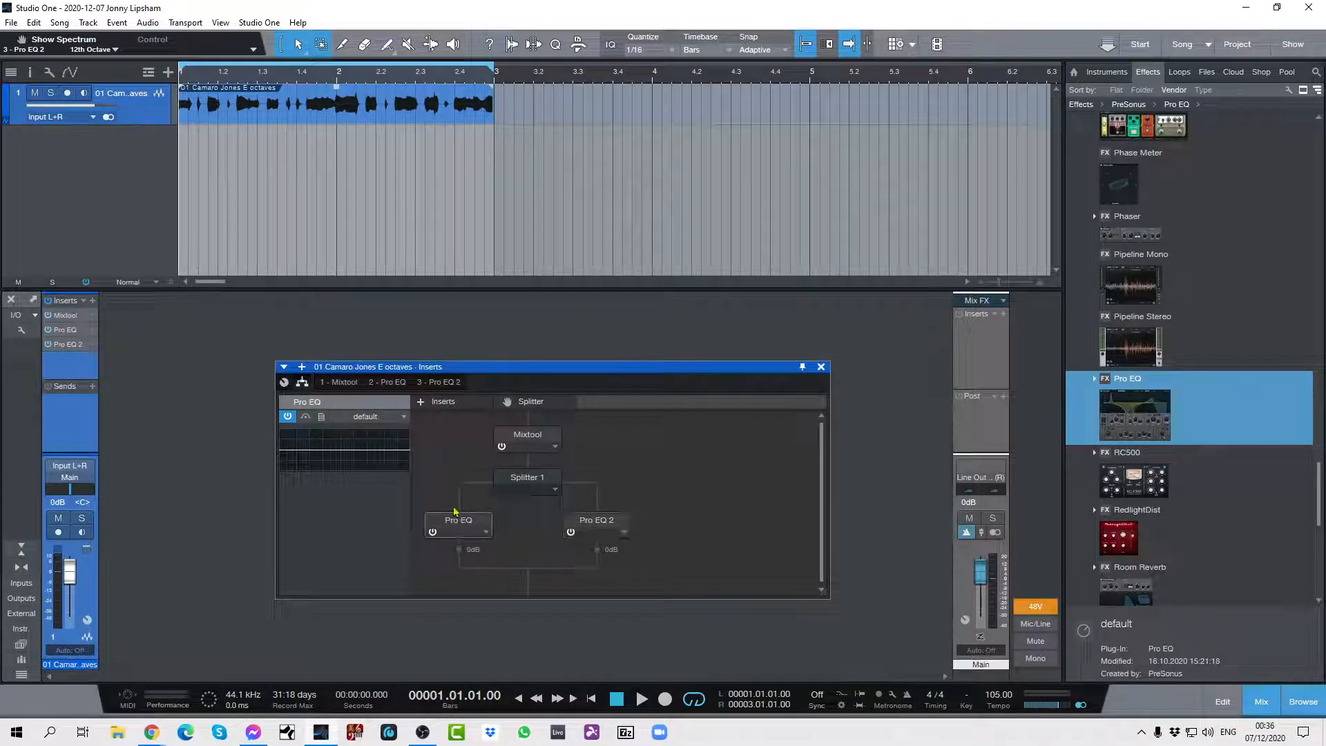
{"action": "left_click", "coordinate": [403, 417]}
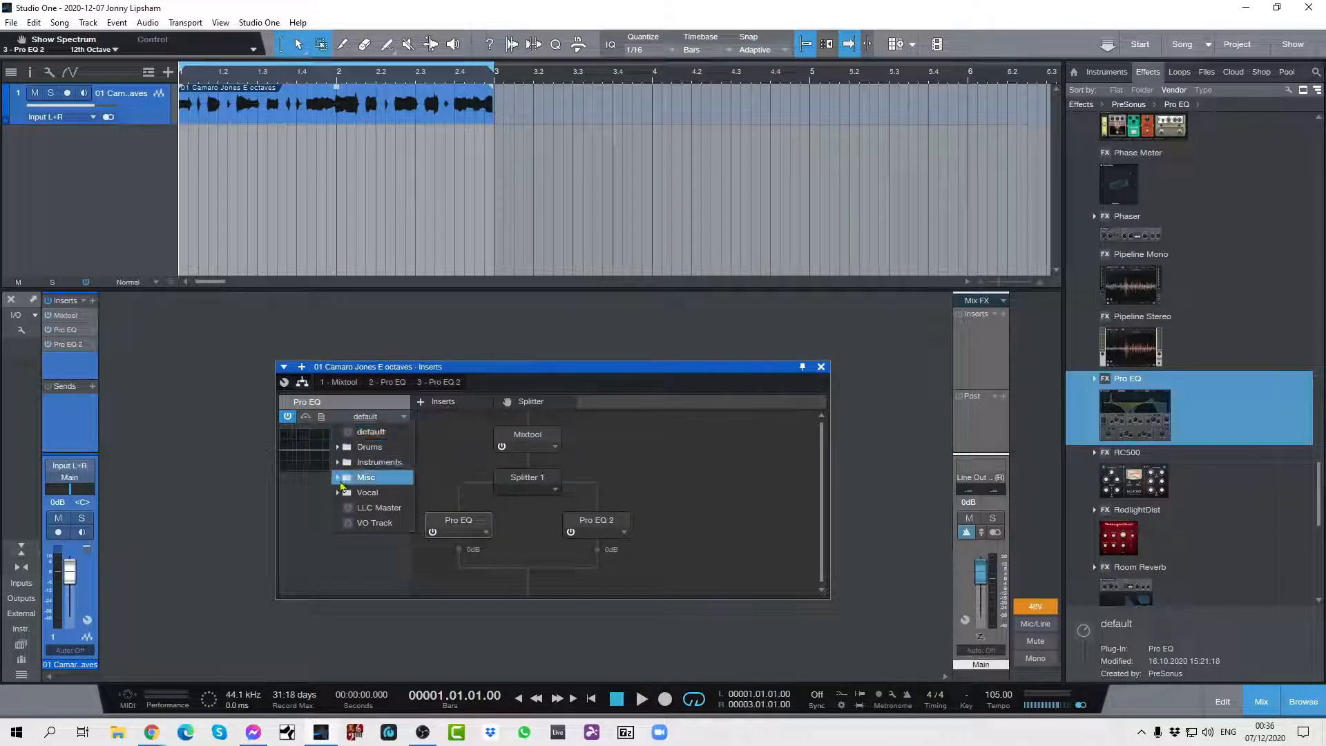
{"action": "left_click", "coordinate": [339, 462]}
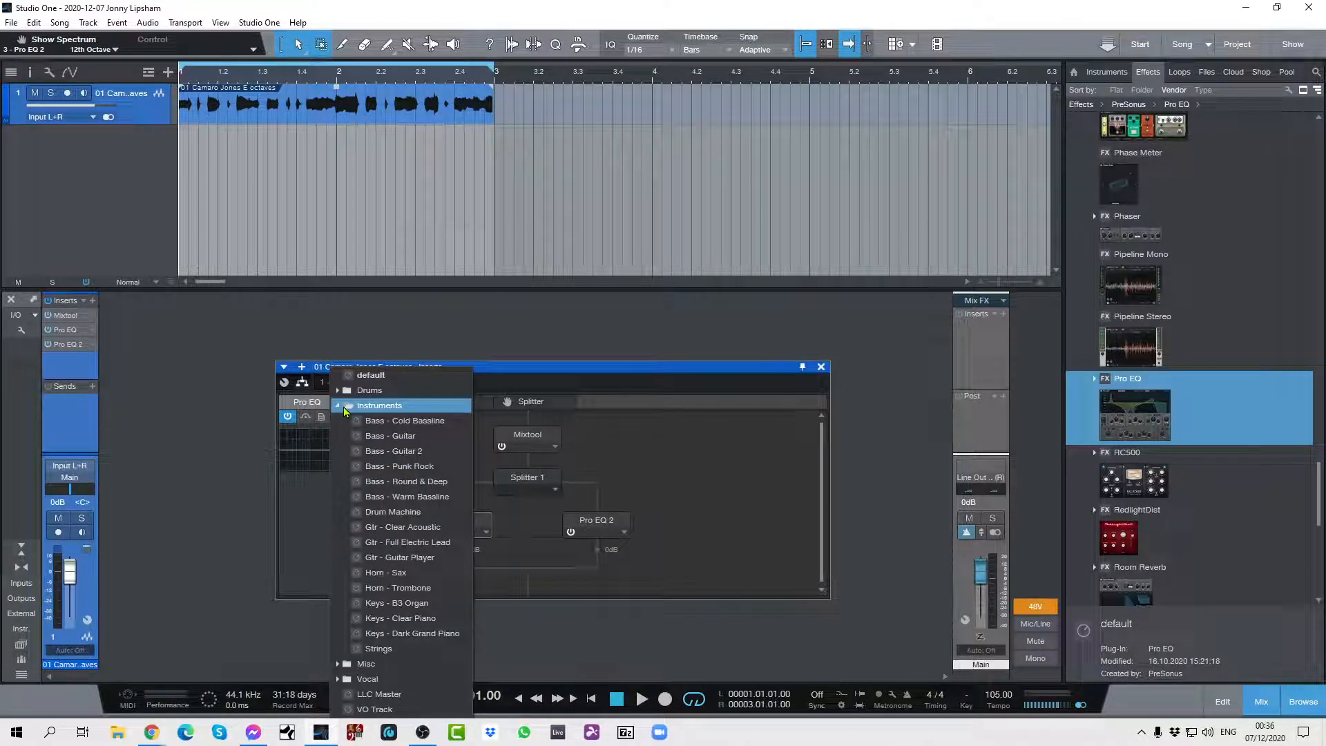
{"action": "left_click", "coordinate": [397, 542]}
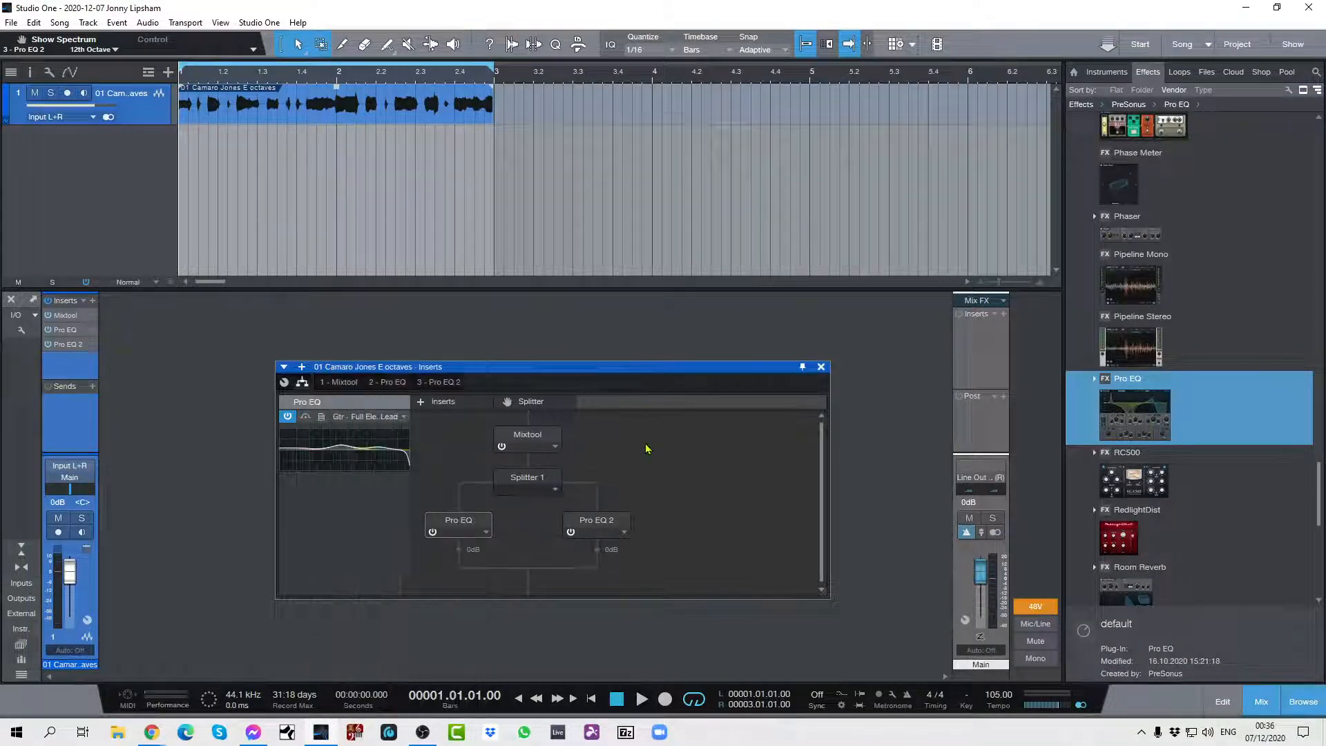
Load the Gtr - Guitar Player preset into Pro EQ 2 and audition the guitar loop briefly.
{"action": "left_click", "coordinate": [622, 527]}
{"action": "left_click", "coordinate": [403, 415]}
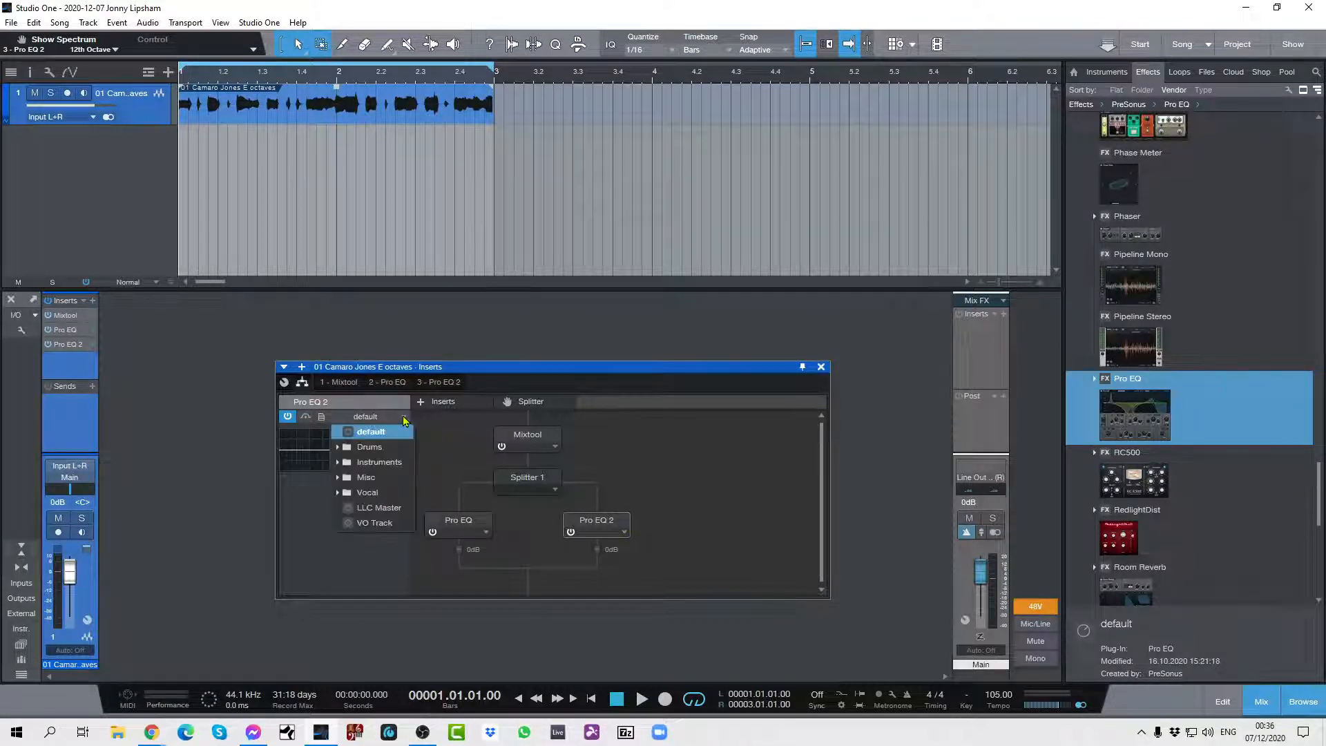
{"action": "left_click", "coordinate": [344, 464]}
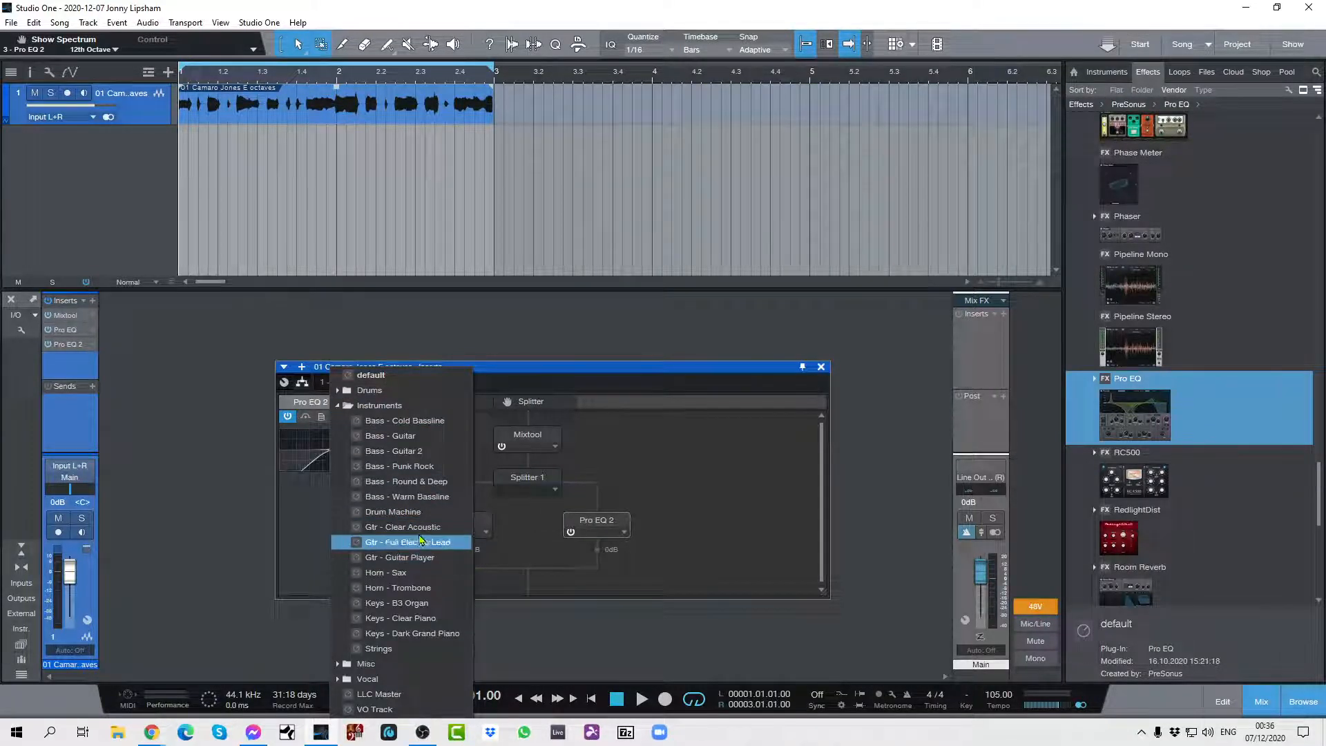
{"action": "left_click", "coordinate": [413, 557]}
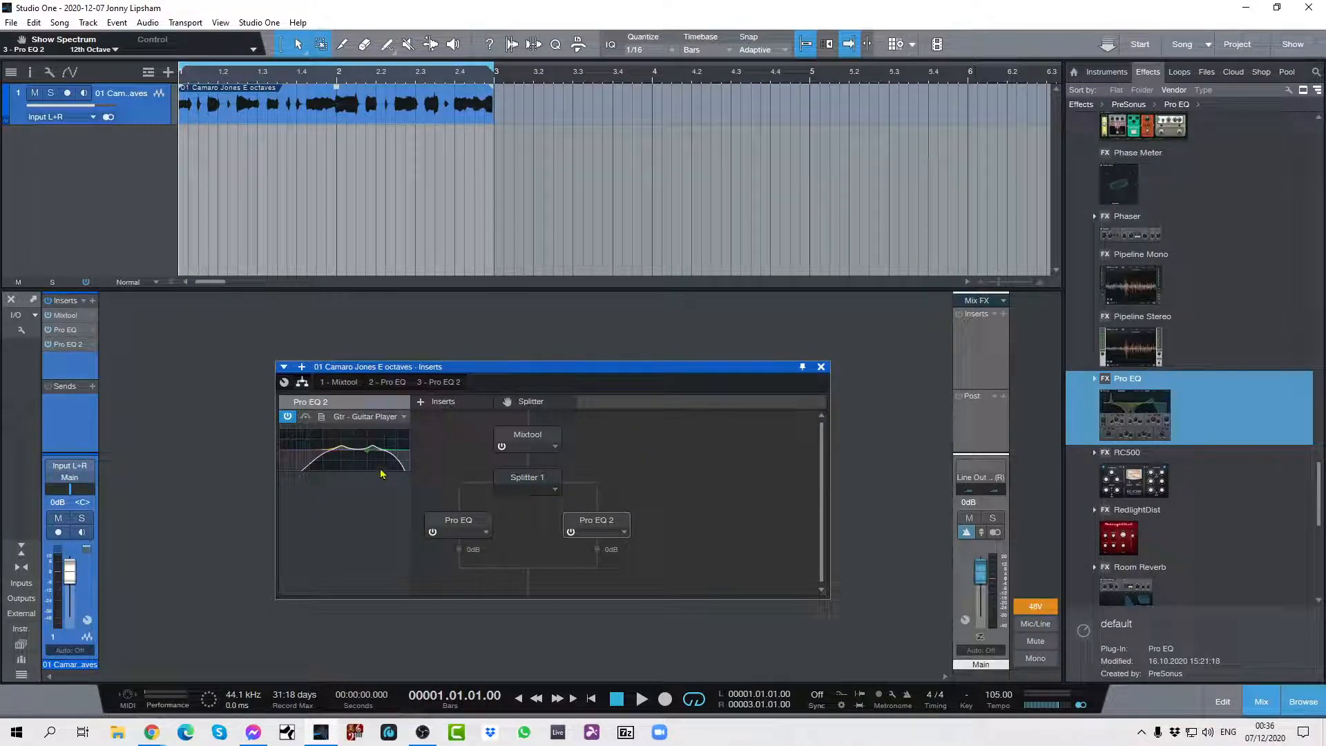
{"action": "key", "text": "space"}
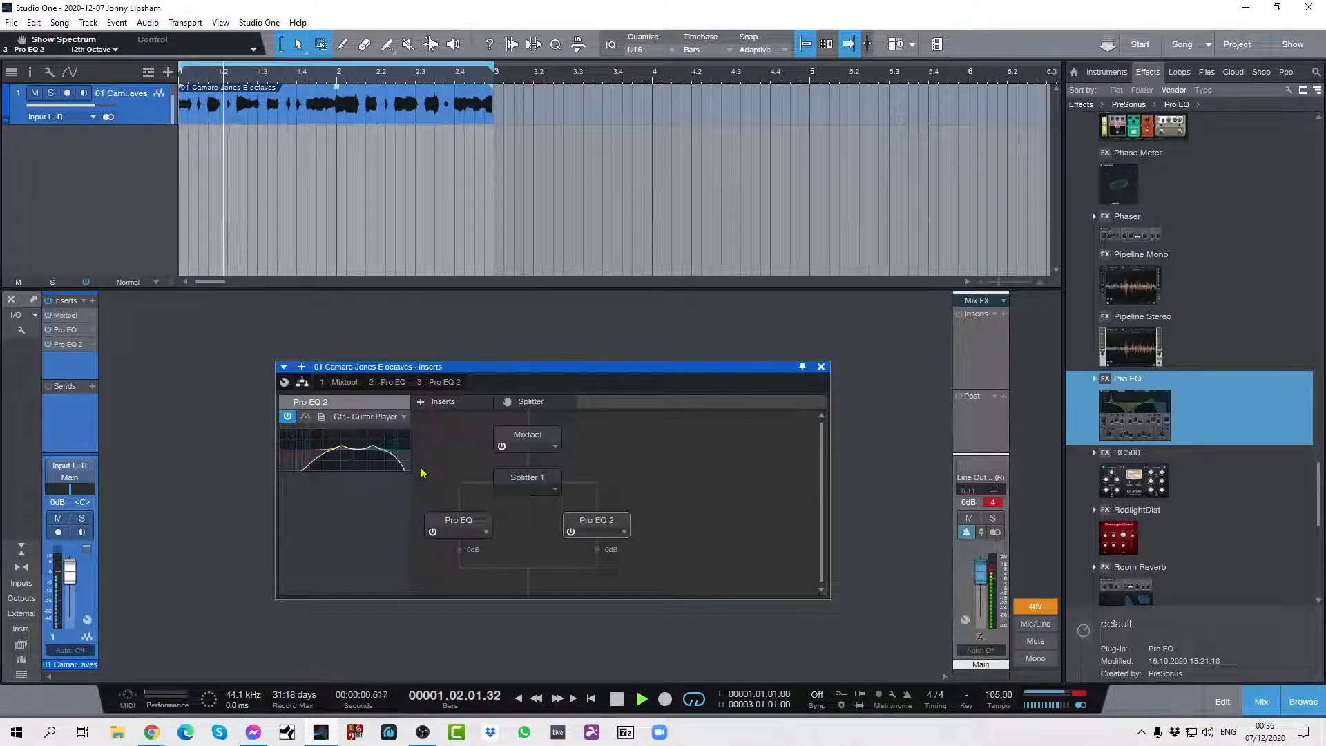
{"action": "key", "text": "space"}
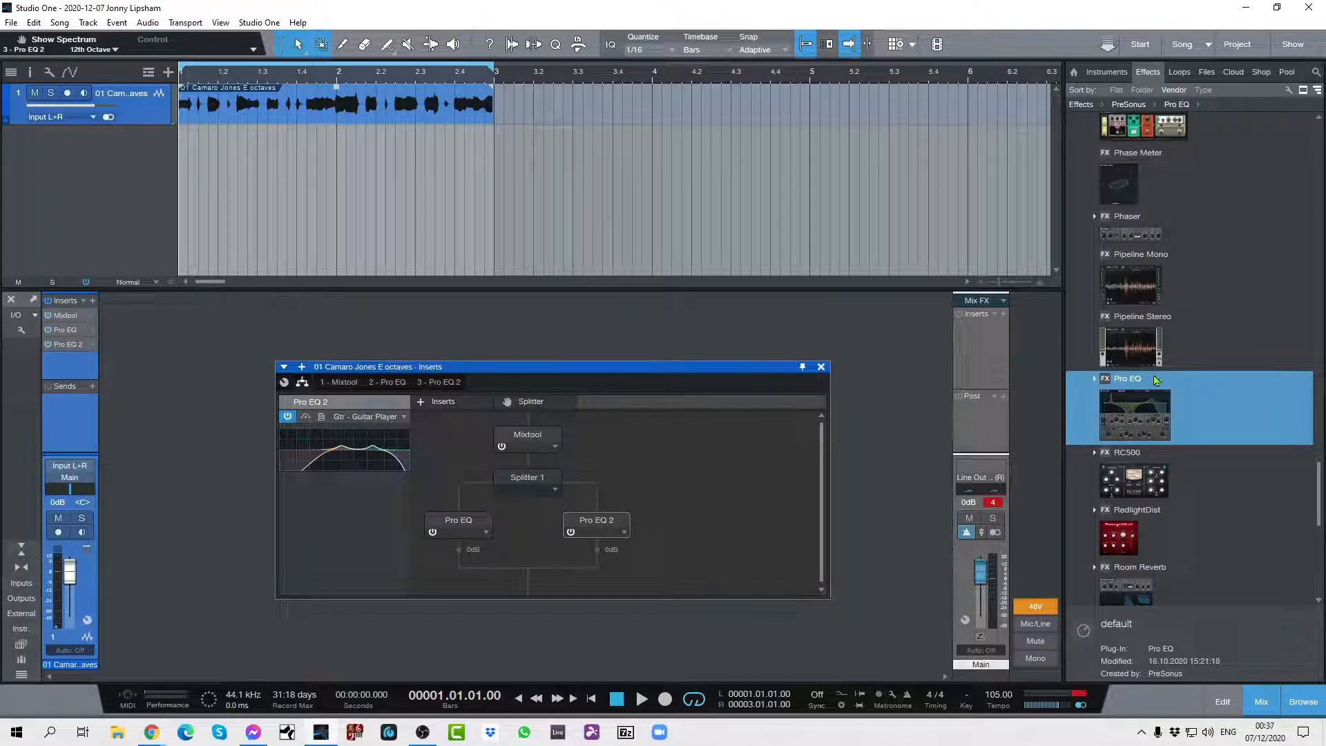
{"action": "scroll", "coordinate": [1157, 378], "scroll_direction": "up", "scroll_amount": 1}
{"action": "scroll", "coordinate": [1156, 376], "scroll_direction": "up", "scroll_amount": 5}
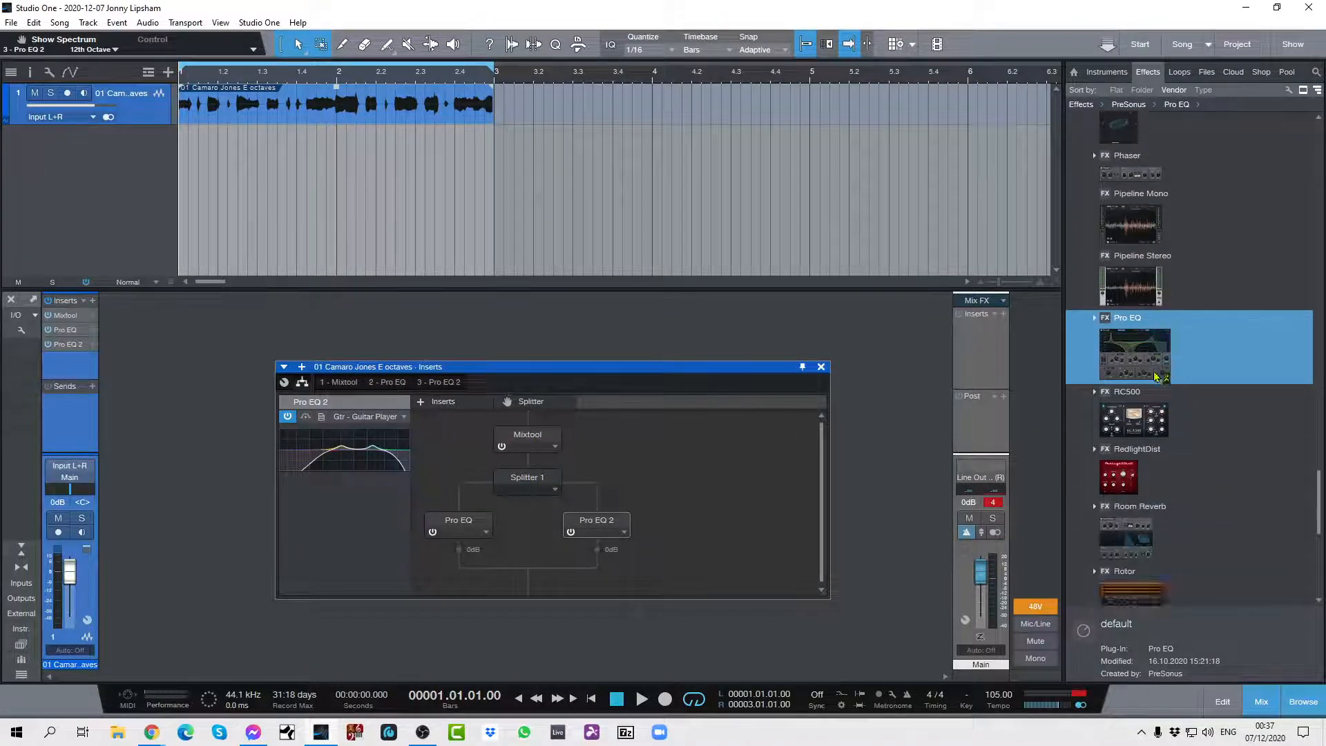
{"action": "scroll", "coordinate": [1152, 376], "scroll_direction": "up", "scroll_amount": 4}
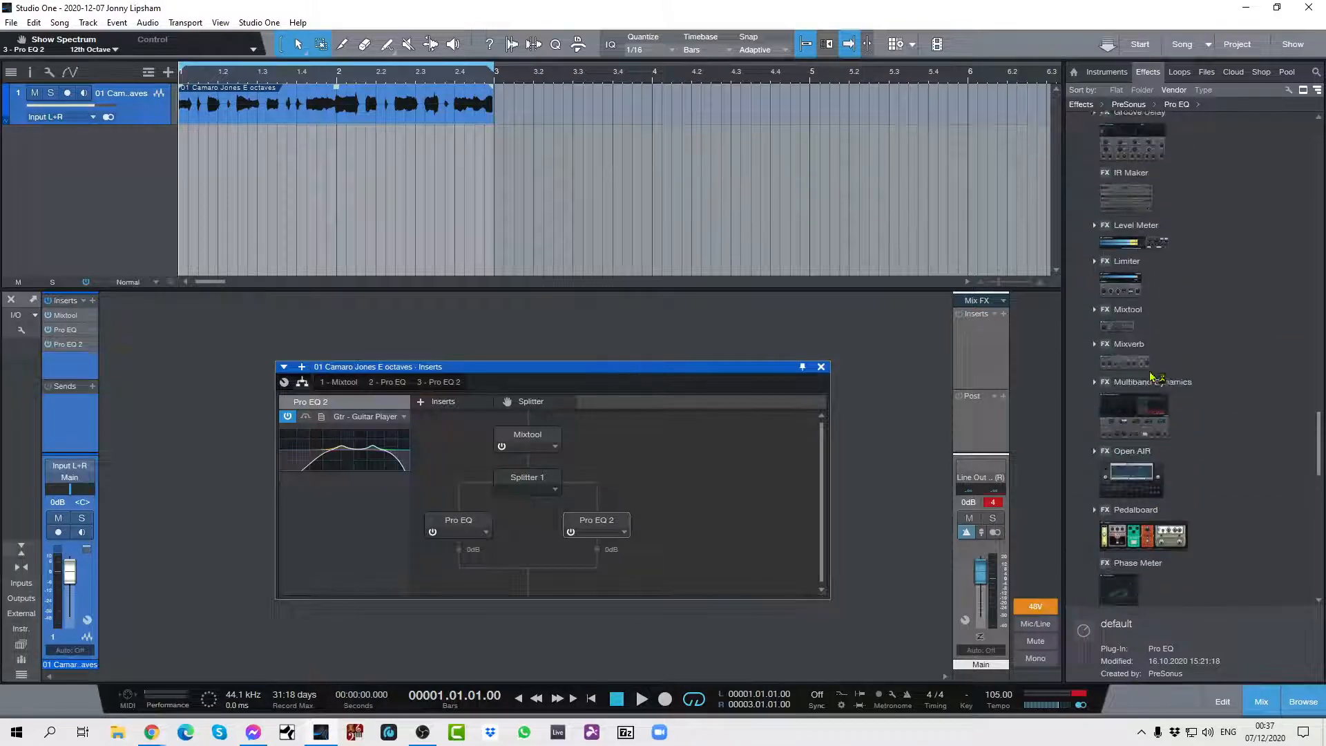
{"action": "left_click_drag", "start_coordinate": [1122, 391], "coordinate": [529, 587]}
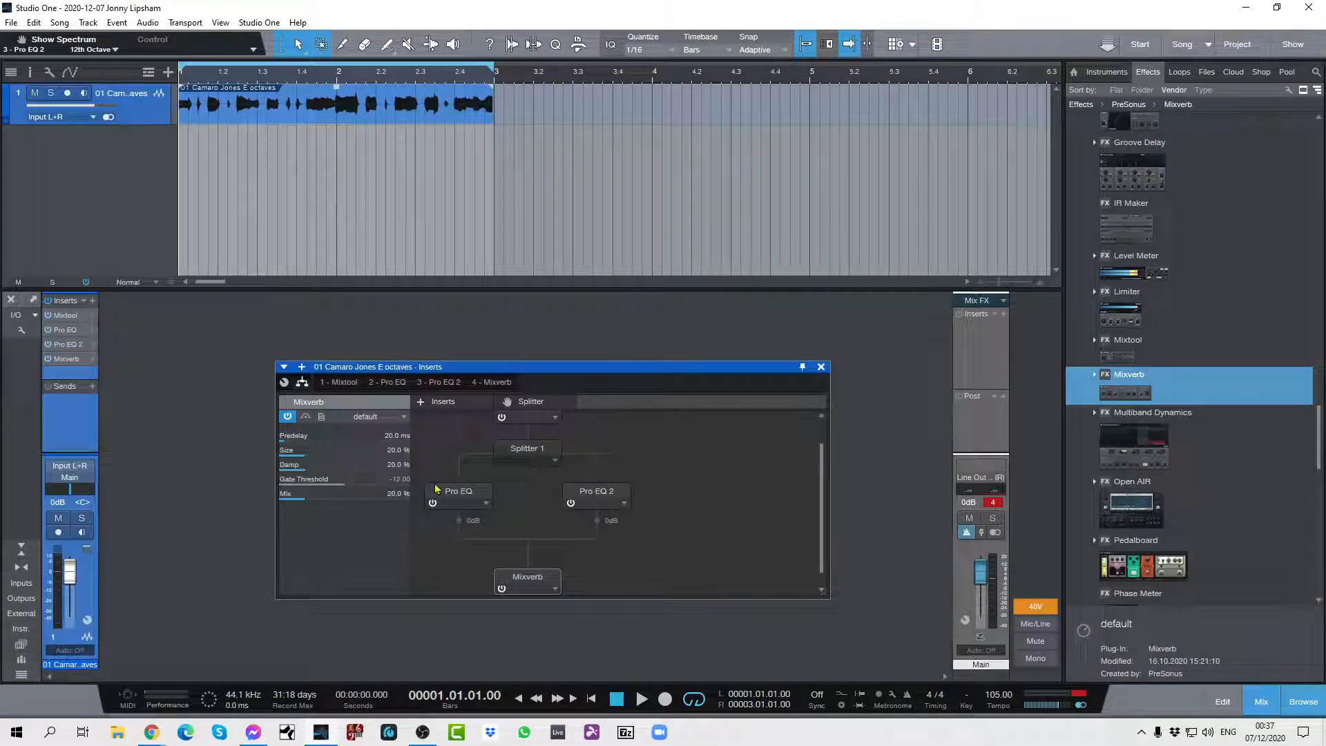
{"action": "left_click", "coordinate": [556, 590]}
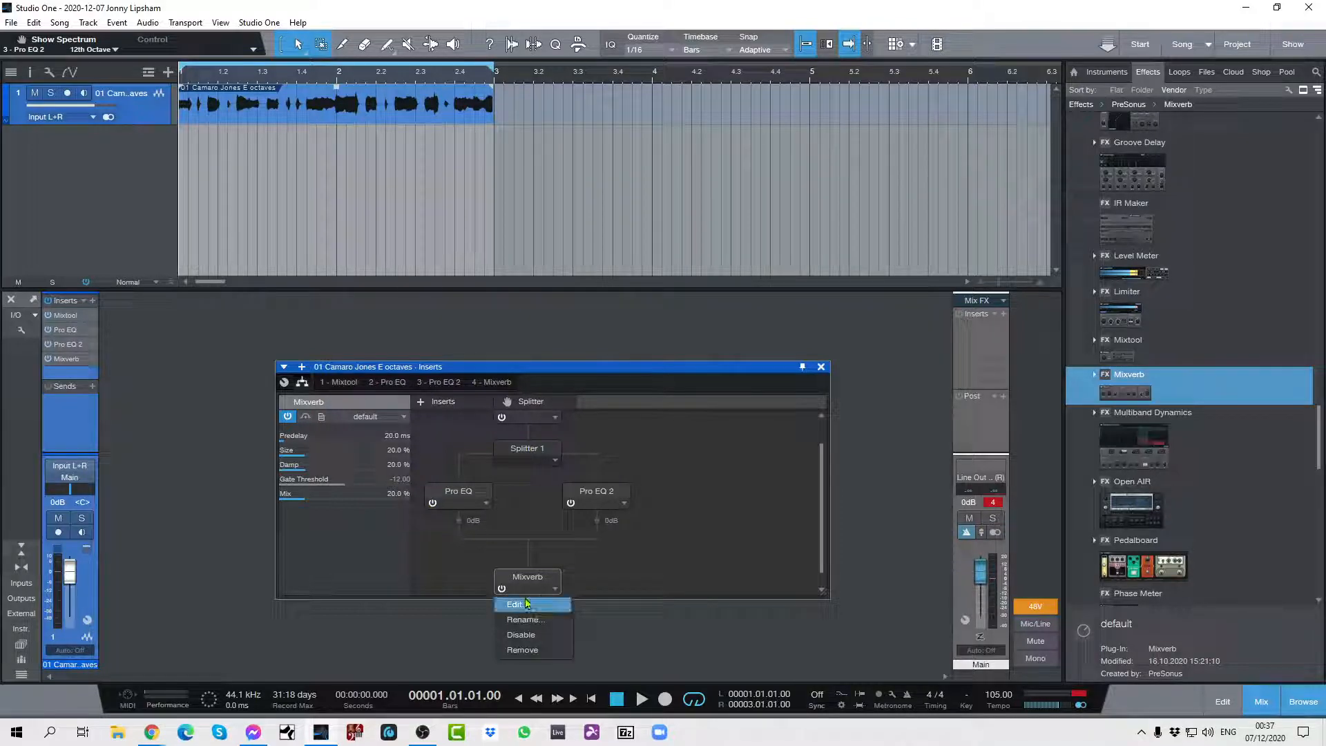
{"action": "left_click", "coordinate": [614, 585]}
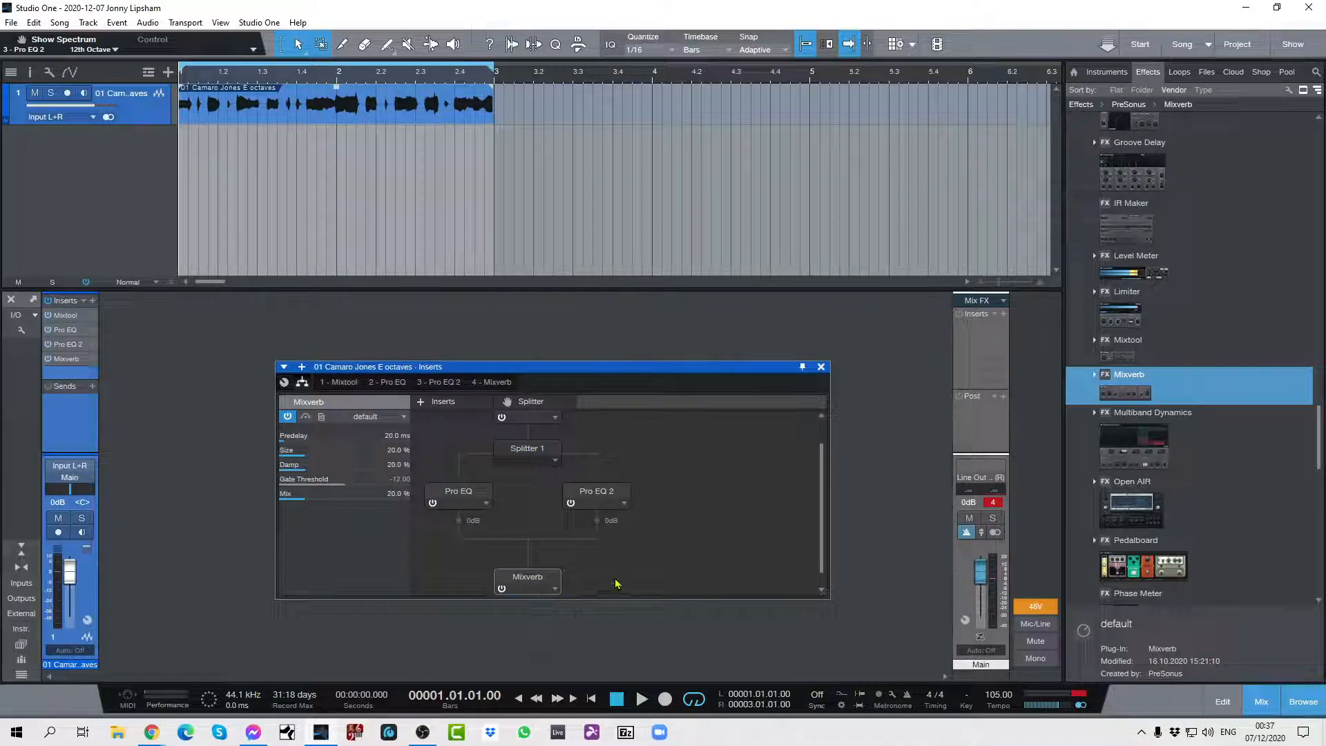
{"action": "left_click", "coordinate": [403, 417]}
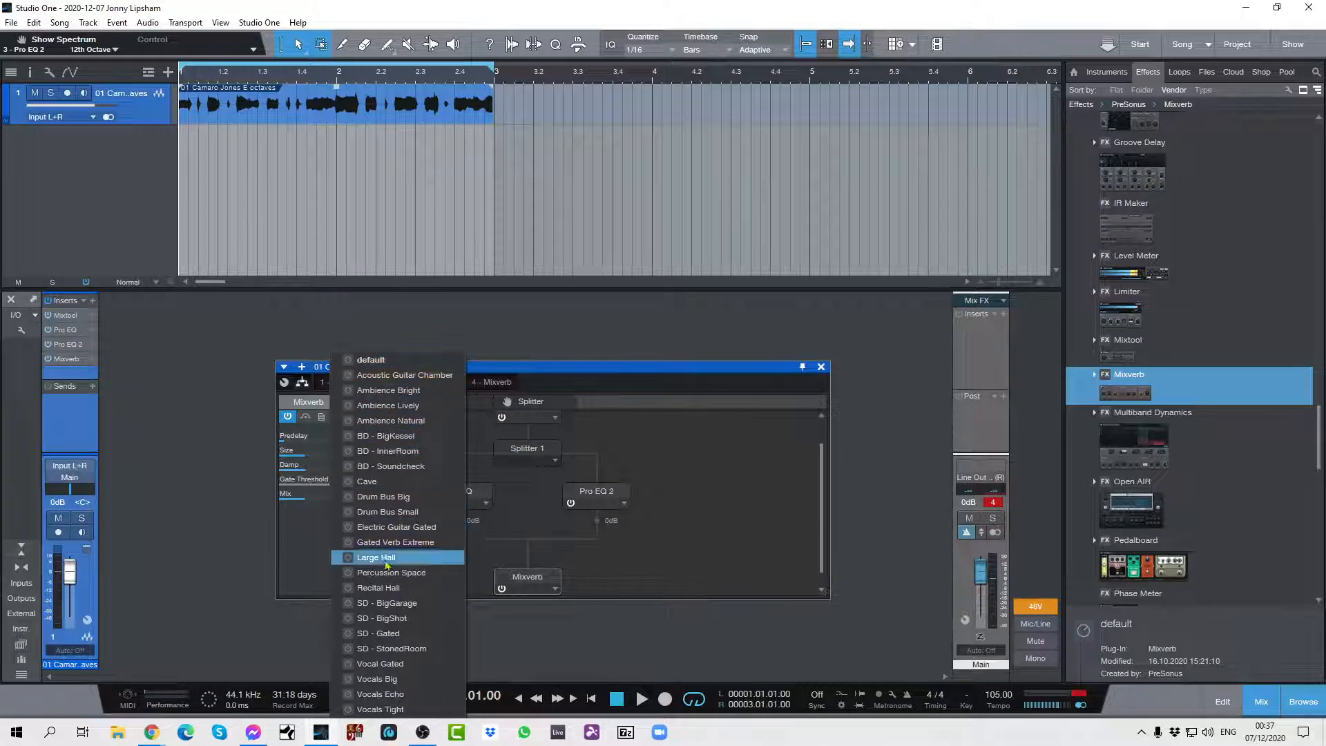
{"action": "left_click", "coordinate": [740, 489]}
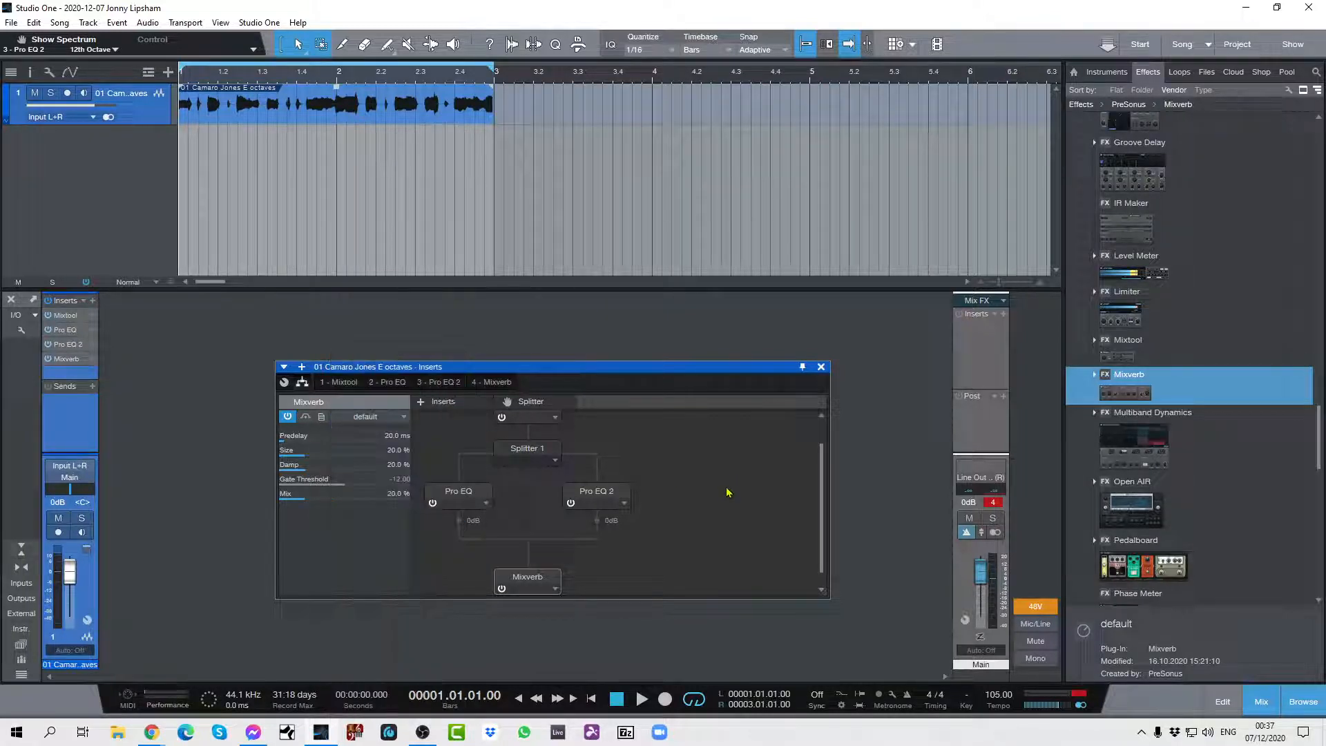
{"action": "left_click", "coordinate": [554, 587]}
{"action": "left_click", "coordinate": [521, 654]}
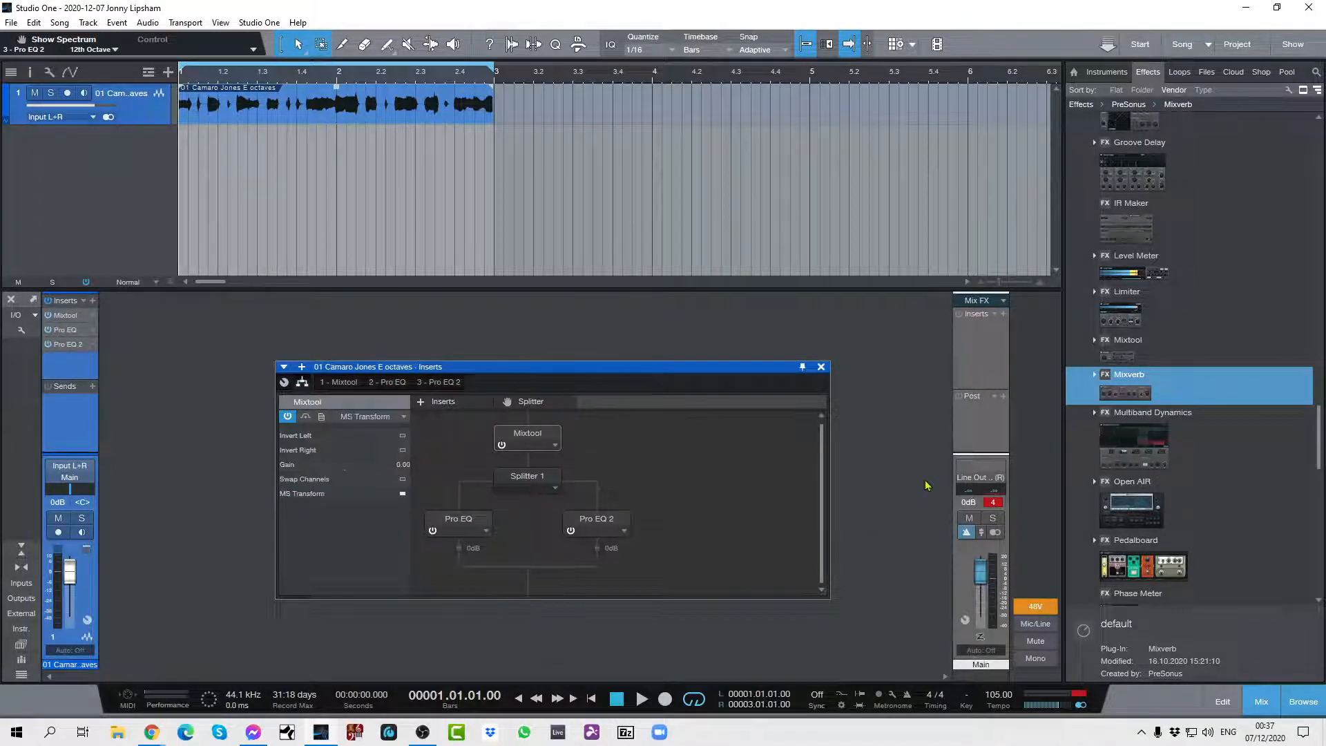
Insert a second Mixtool after the Splitter, load its MS Transform preset, and audition the loop.
{"action": "left_click_drag", "start_coordinate": [1129, 355], "coordinate": [550, 593]}
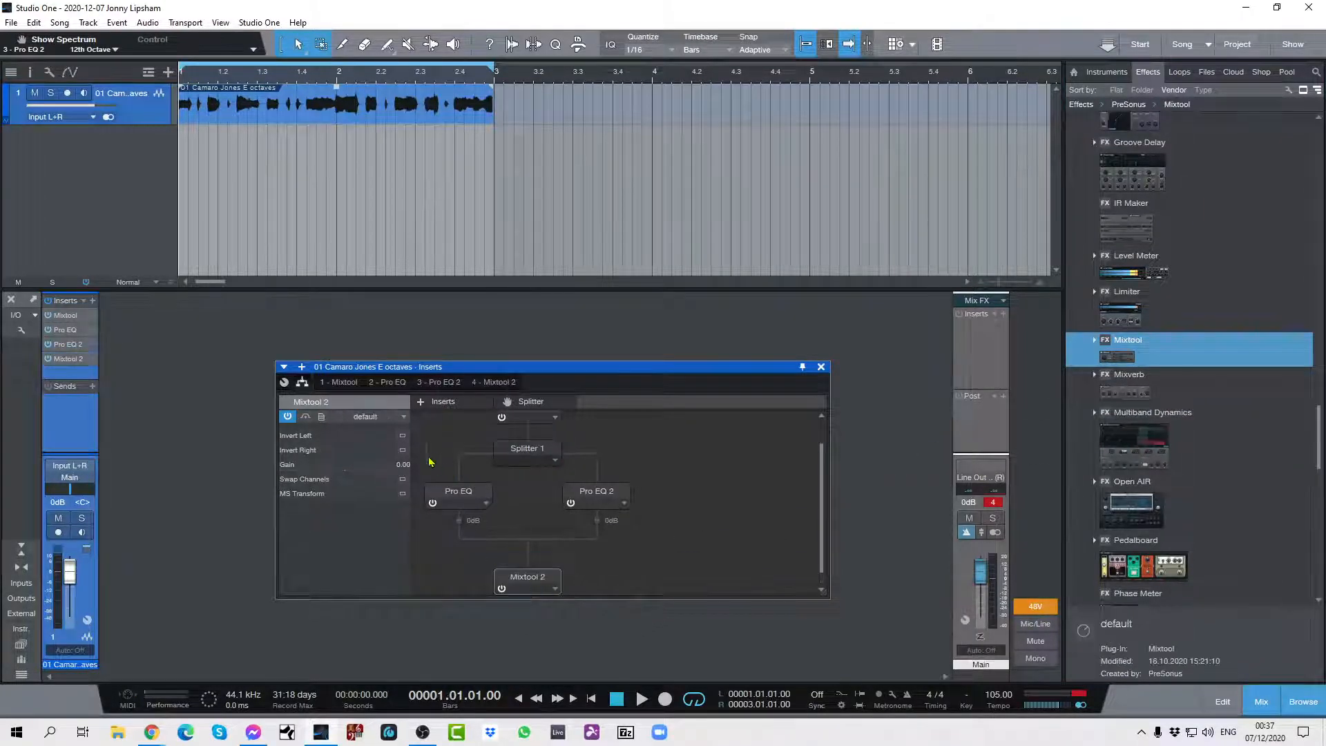
{"action": "left_click", "coordinate": [403, 418]}
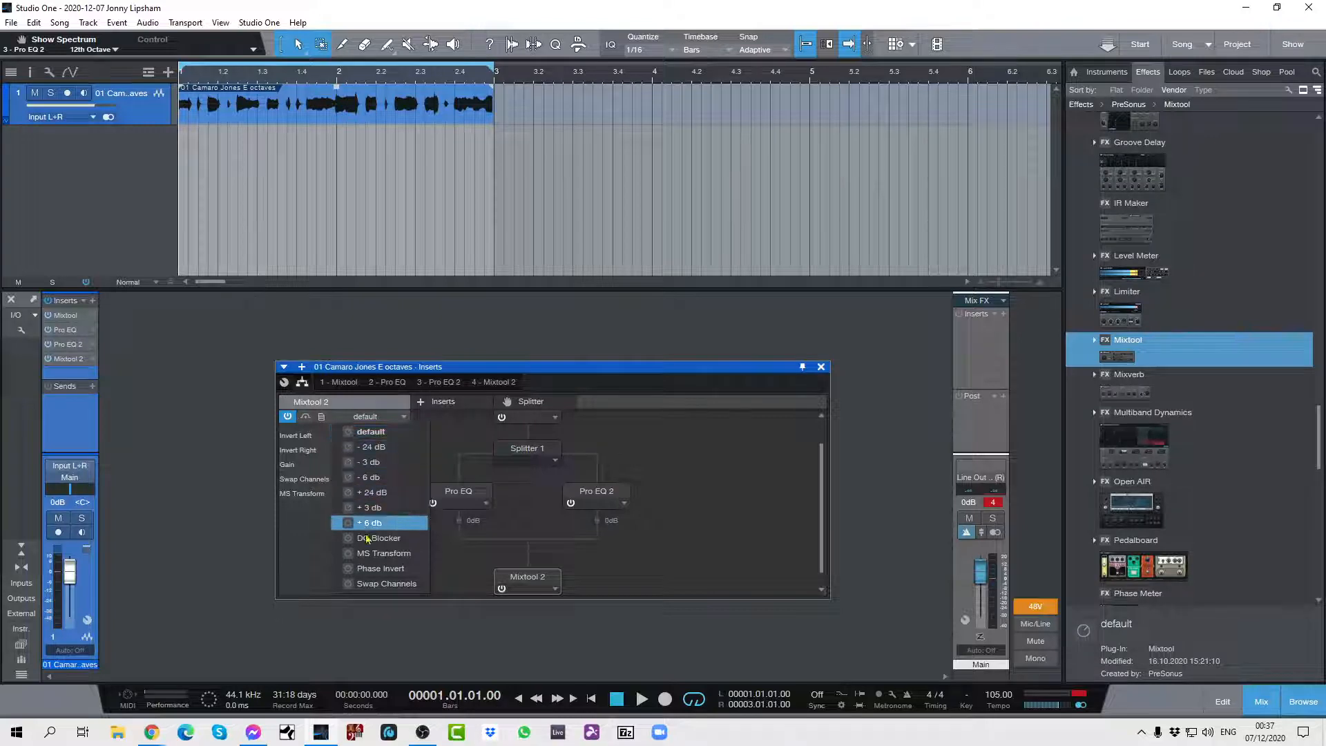
{"action": "left_click", "coordinate": [370, 557]}
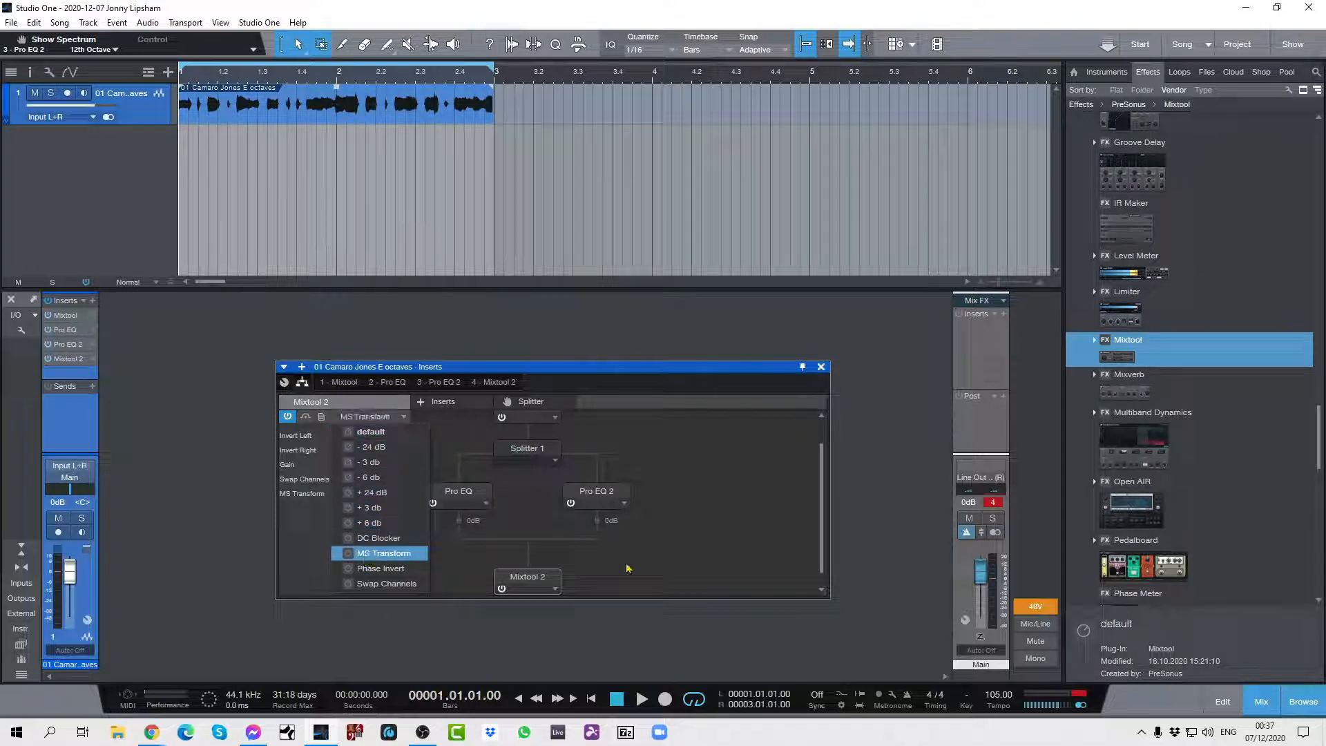
{"action": "key", "text": "space"}
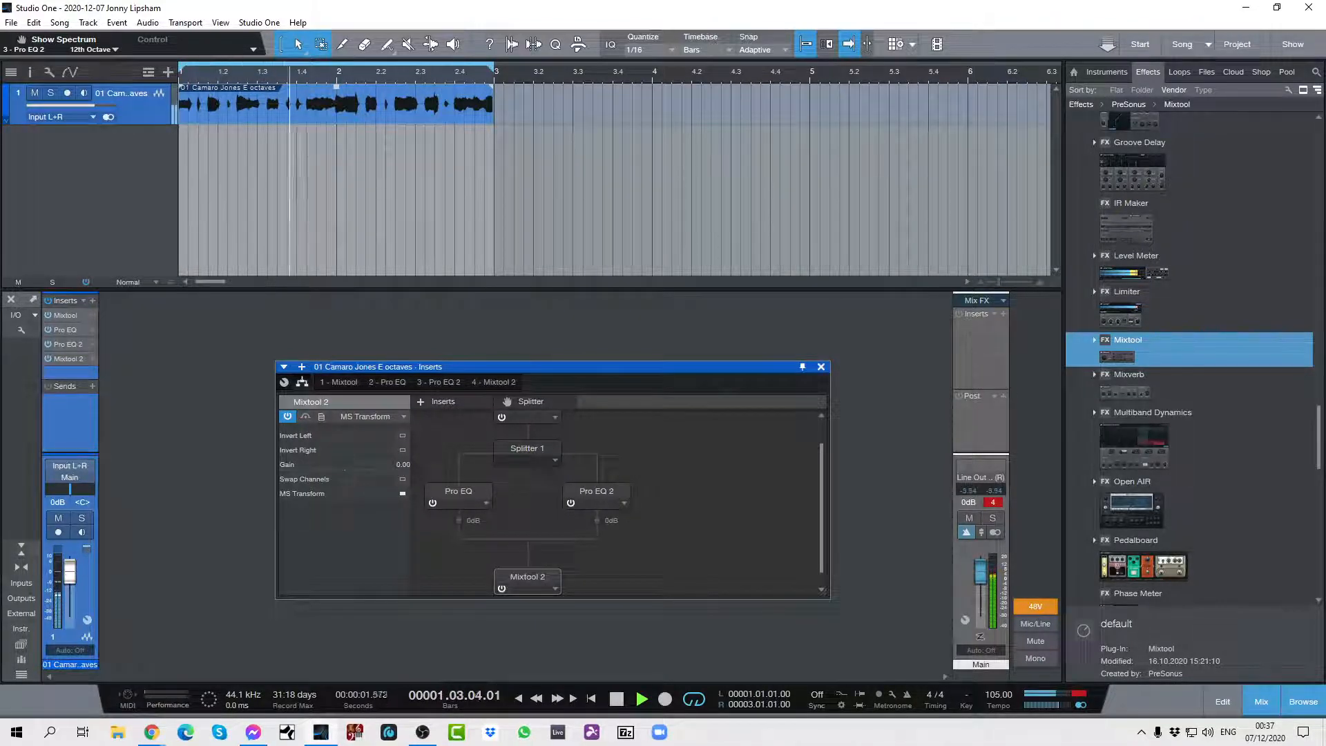
{"action": "key", "text": "space"}
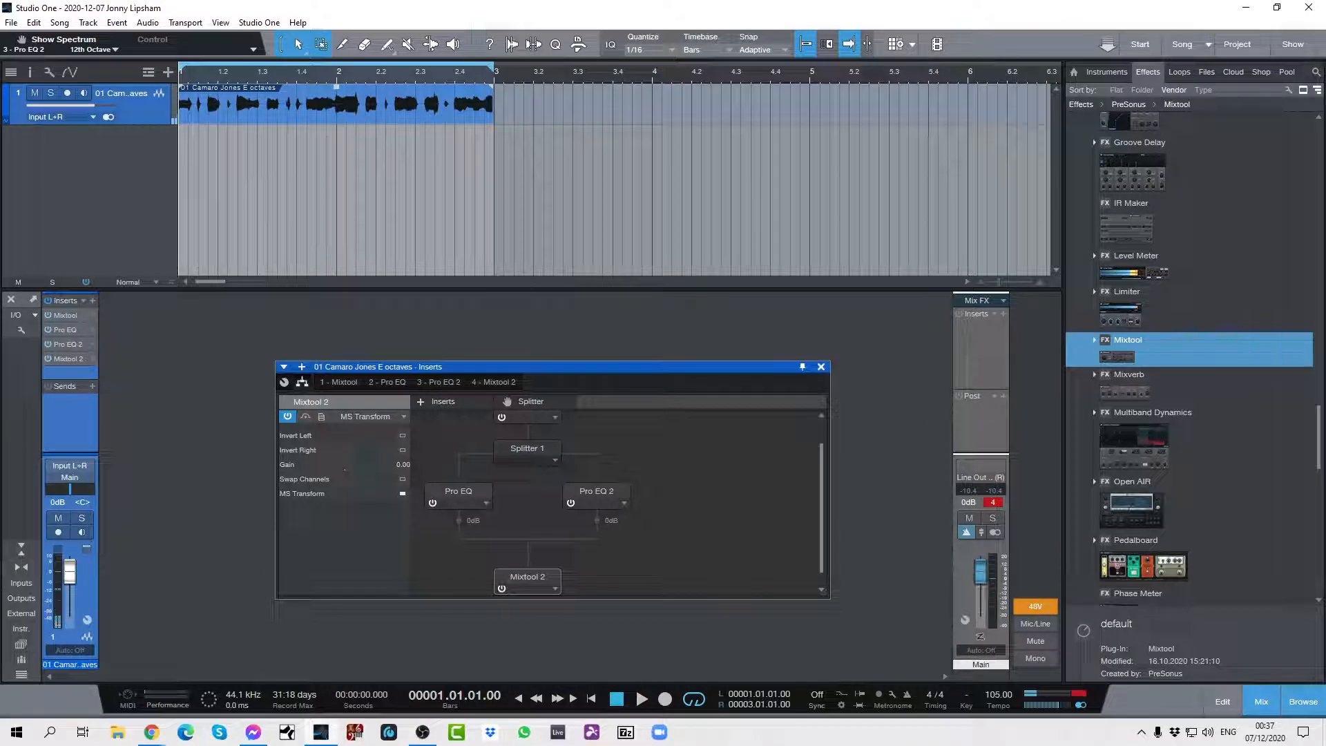
Enable the low cut on the first Pro EQ at about 422 Hz, then return to the channel's insert routing view.
{"action": "left_click", "coordinate": [486, 503]}
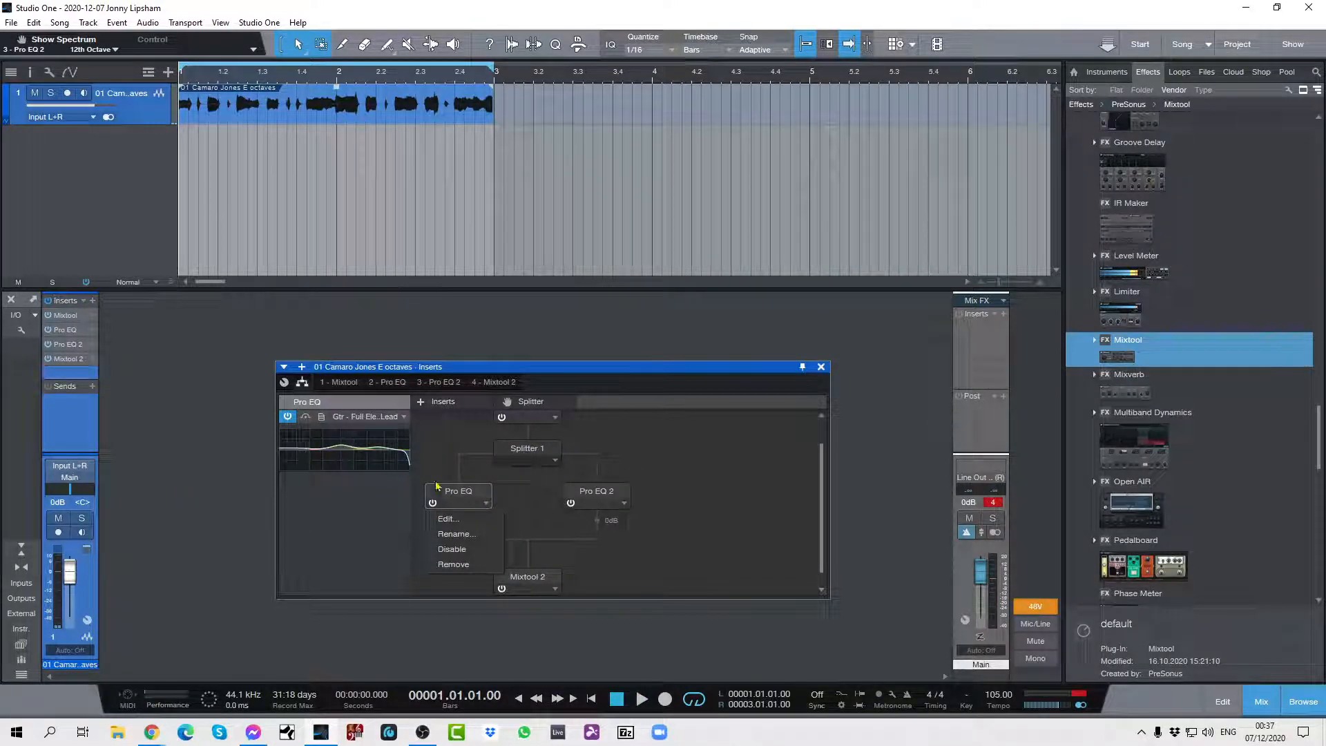
{"action": "left_click", "coordinate": [447, 519]}
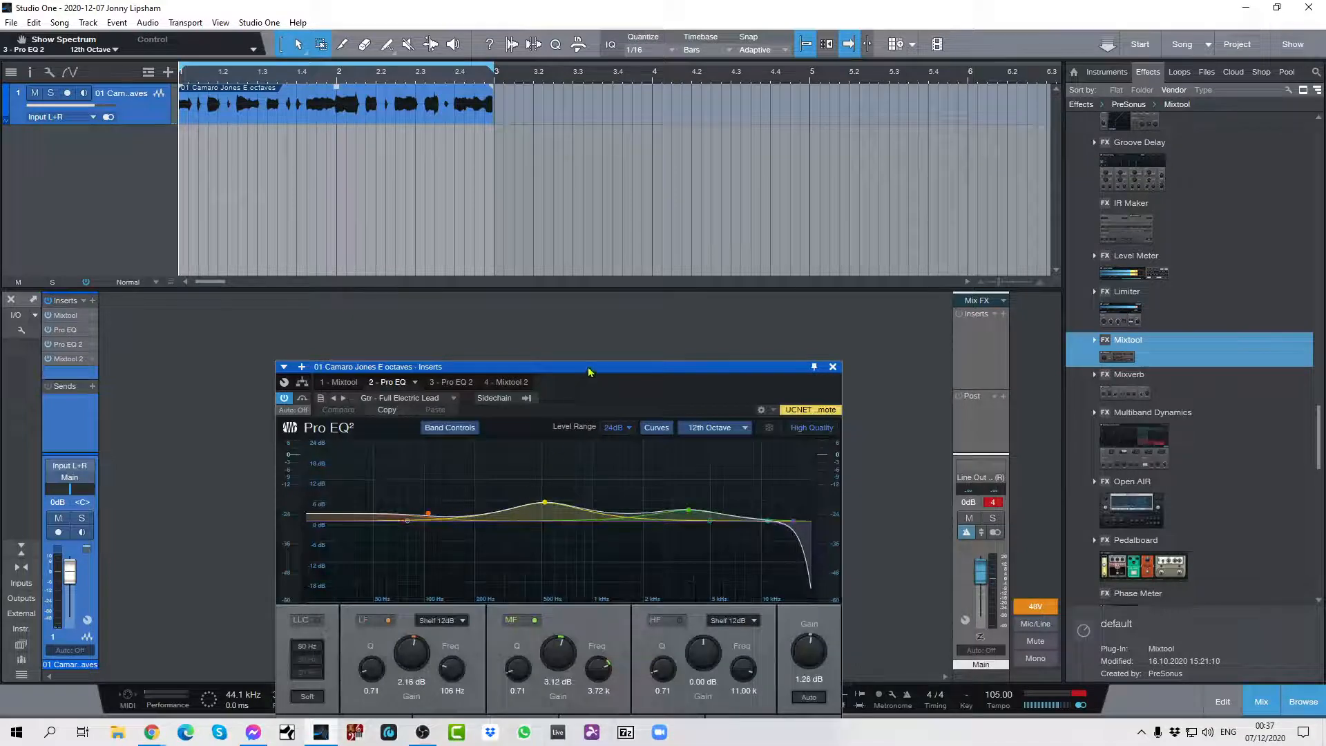
{"action": "left_click_drag", "start_coordinate": [589, 371], "coordinate": [591, 182]}
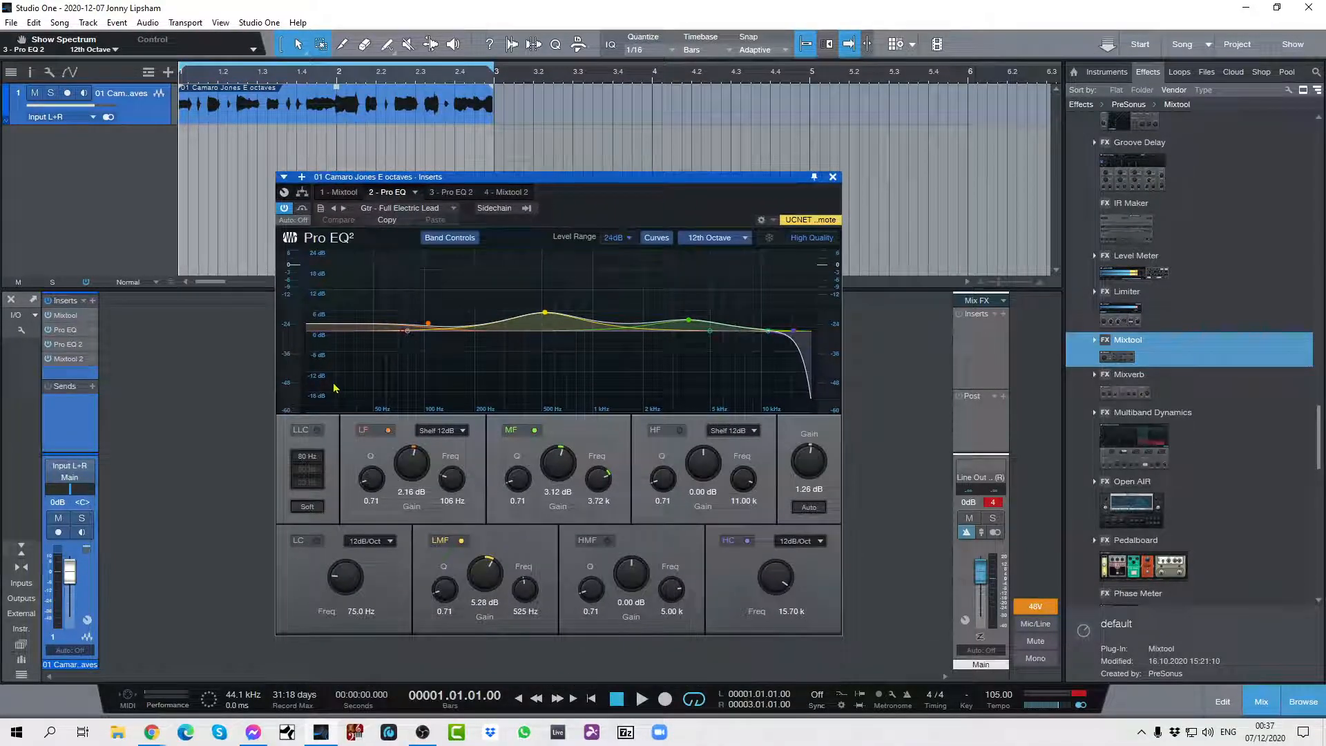
{"action": "left_click", "coordinate": [317, 540]}
{"action": "left_click_drag", "start_coordinate": [321, 561], "coordinate": [356, 555]}
{"action": "left_click", "coordinate": [834, 178]}
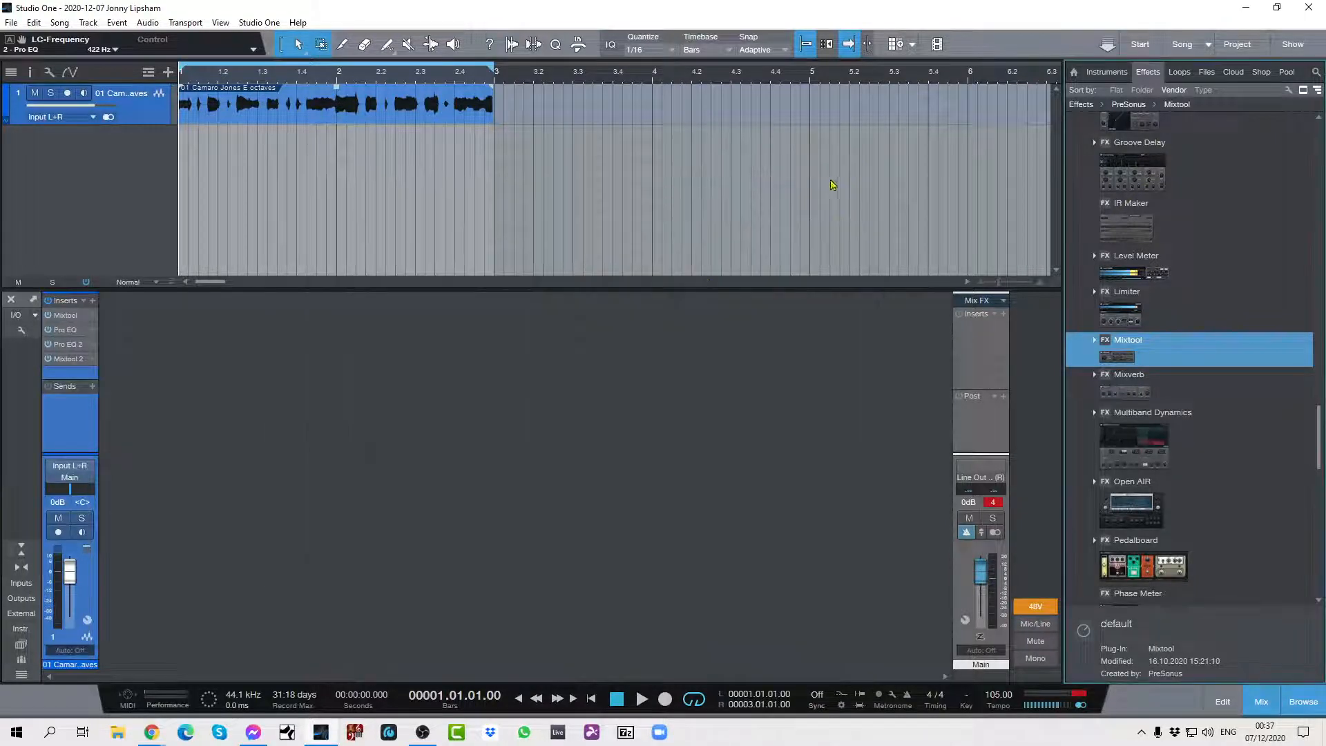
{"action": "left_click", "coordinate": [87, 620]}
{"action": "left_click", "coordinate": [302, 382]}
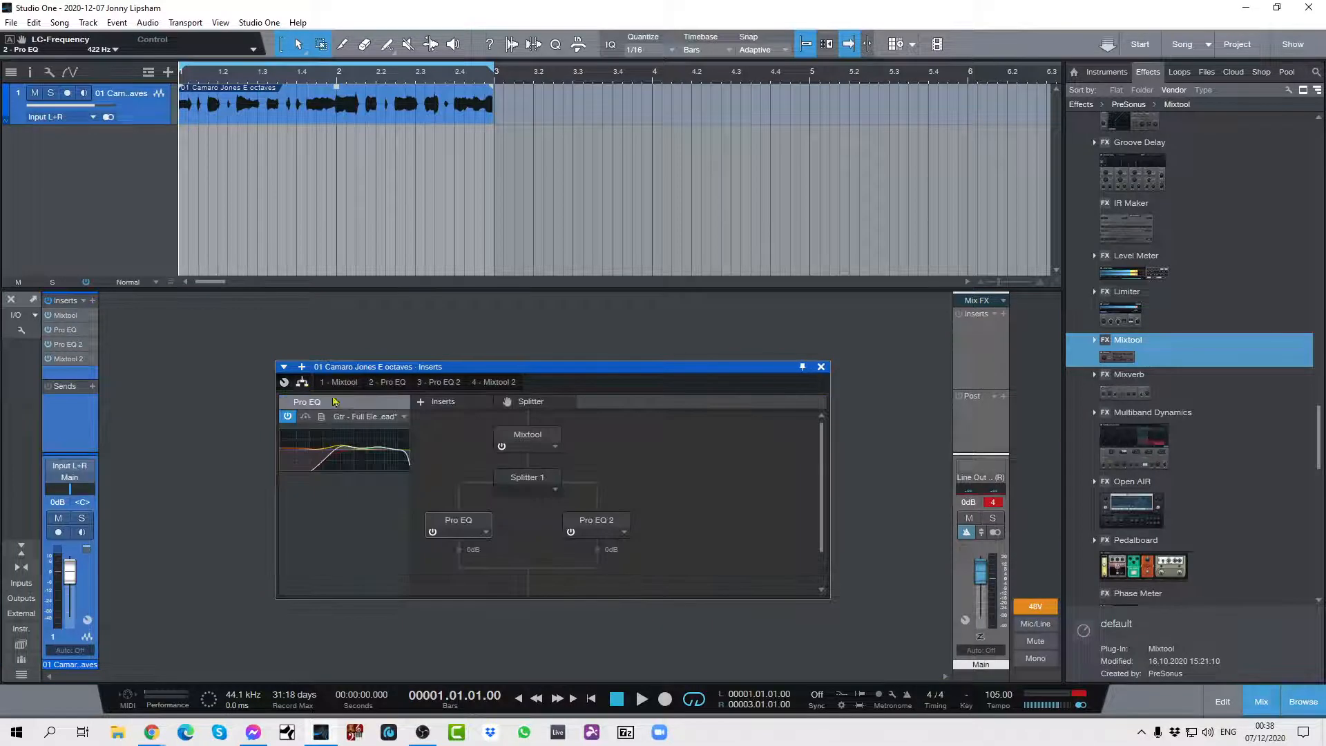
While the loop plays, raise Pro EQ 2's LMF gain to about 20.83 dB and its HMF gain to 24 dB.
{"action": "key", "text": "space"}
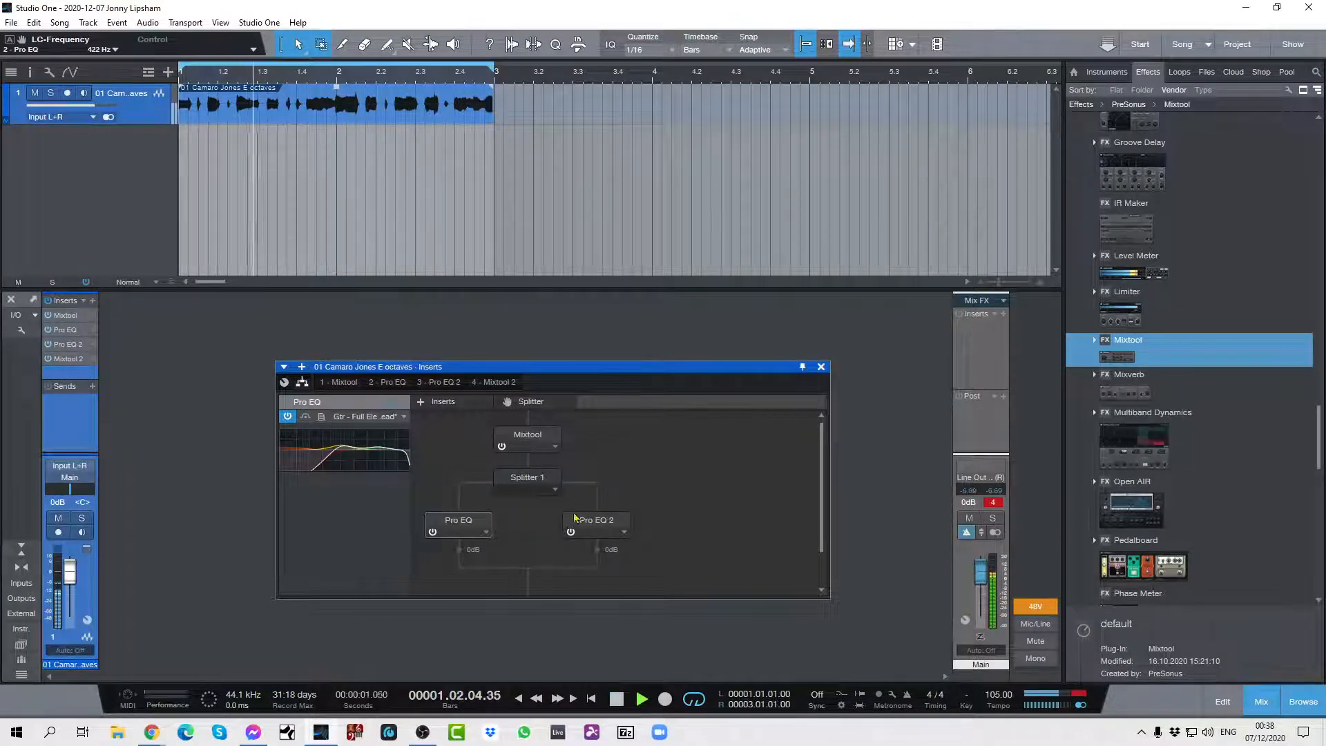
{"action": "left_click", "coordinate": [620, 534]}
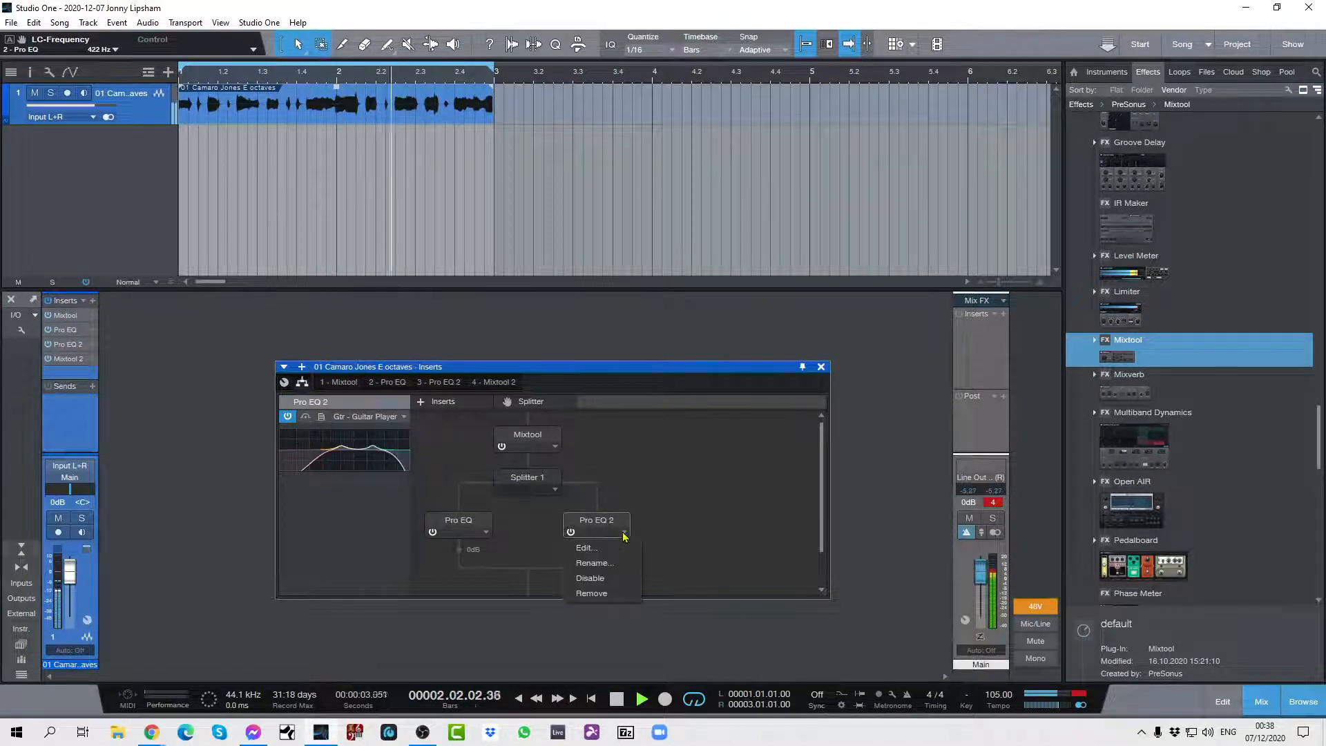
{"action": "left_click", "coordinate": [586, 548]}
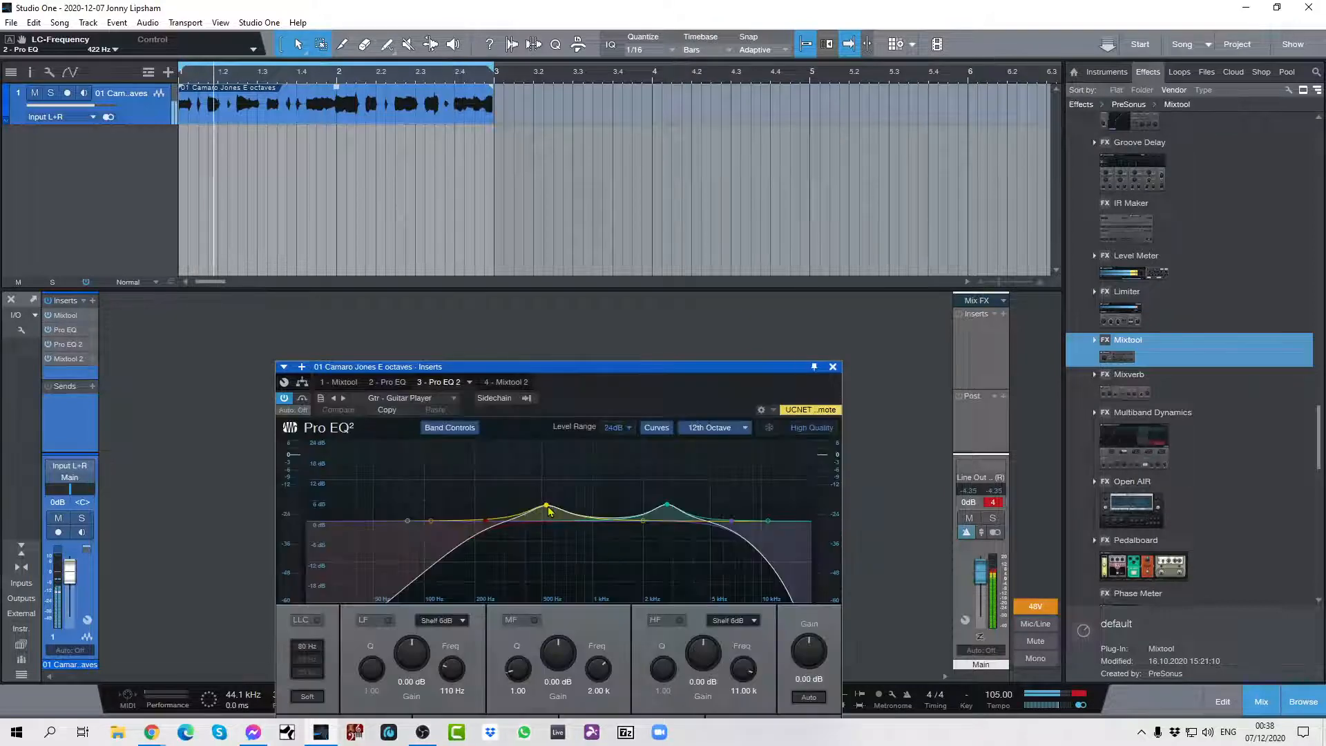
{"action": "left_click", "coordinate": [540, 477]}
{"action": "left_click_drag", "start_coordinate": [541, 476], "coordinate": [540, 449]}
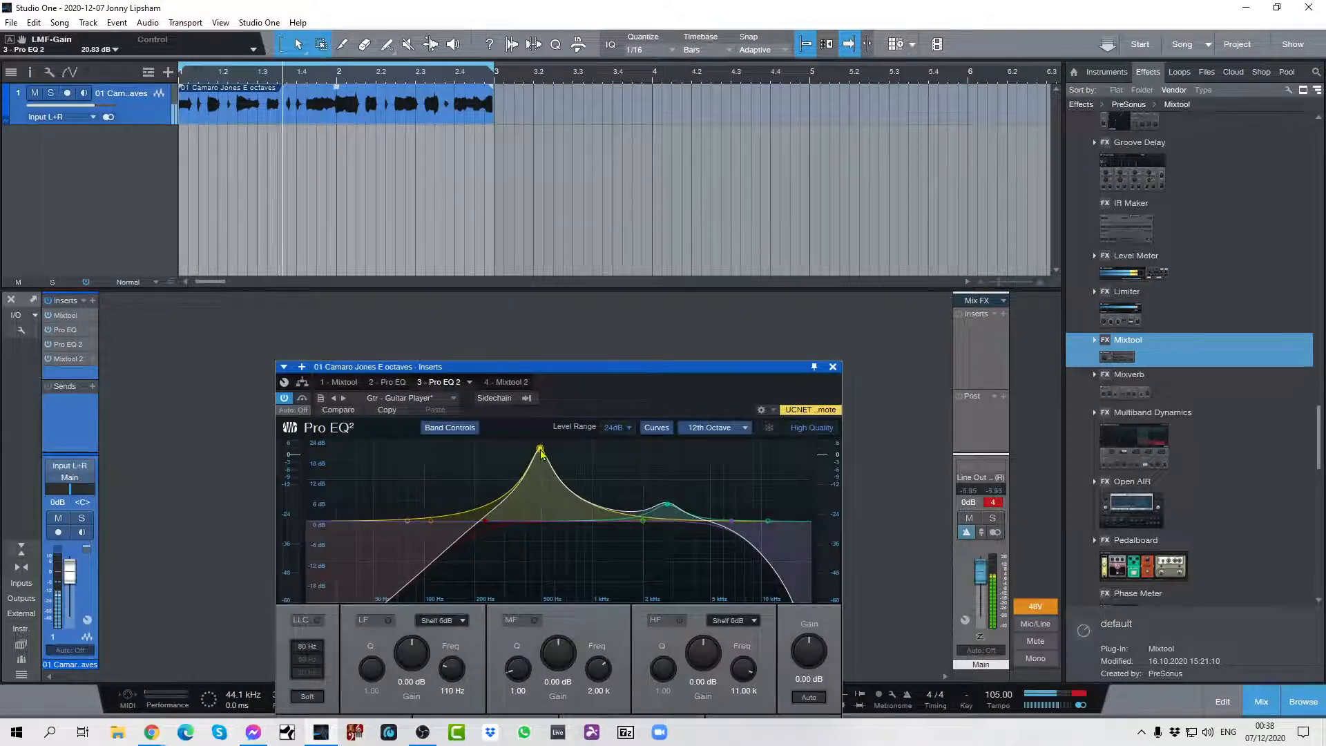
{"action": "left_click", "coordinate": [667, 499]}
{"action": "left_click_drag", "start_coordinate": [666, 498], "coordinate": [666, 442]}
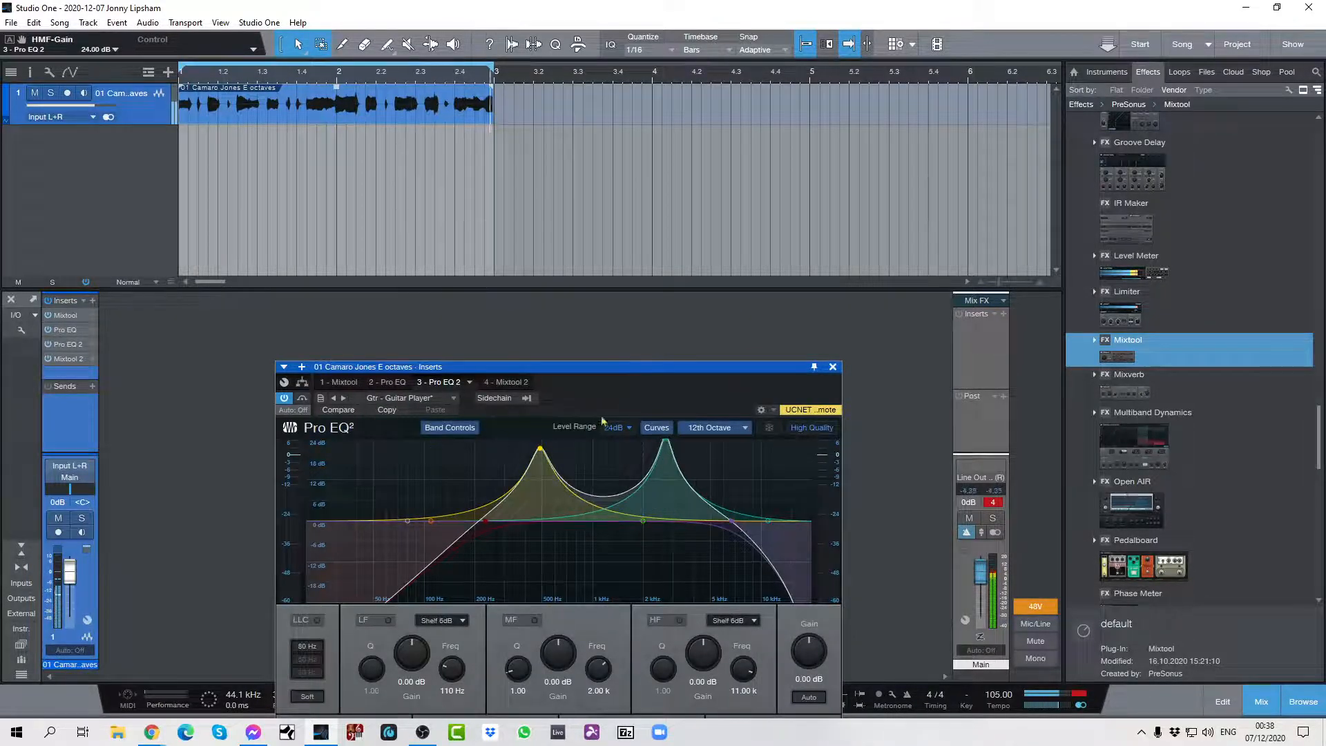
{"action": "left_click", "coordinate": [832, 367]}
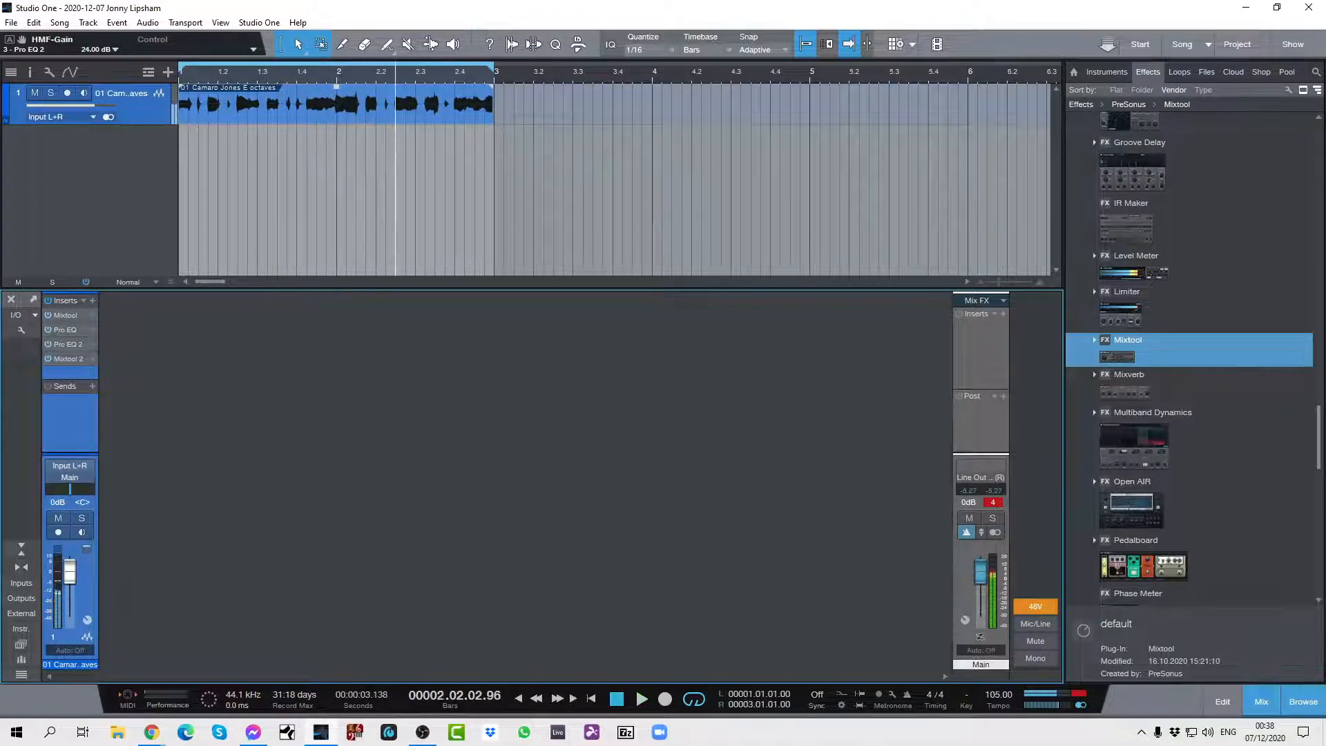
Stop playback and clear the clip indicator on the Main output channel.
{"action": "key", "text": "space"}
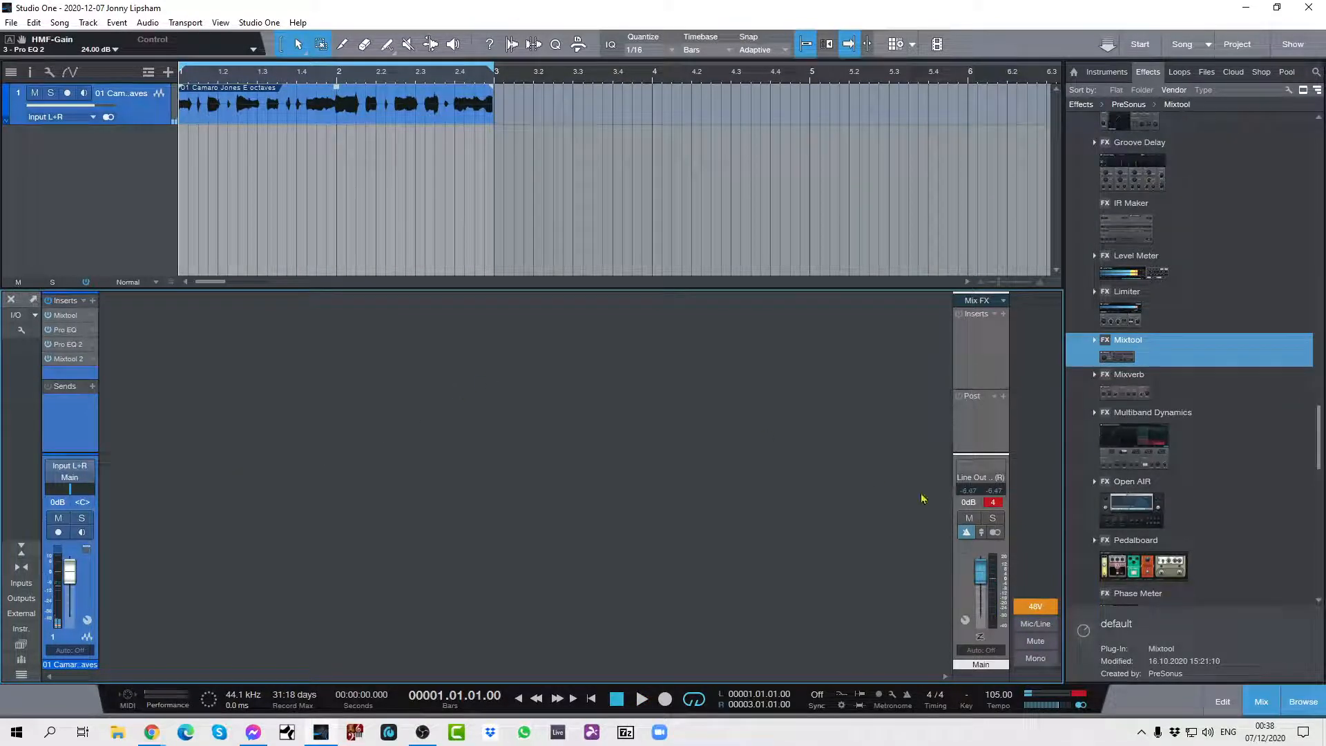
{"action": "left_click", "coordinate": [991, 504]}
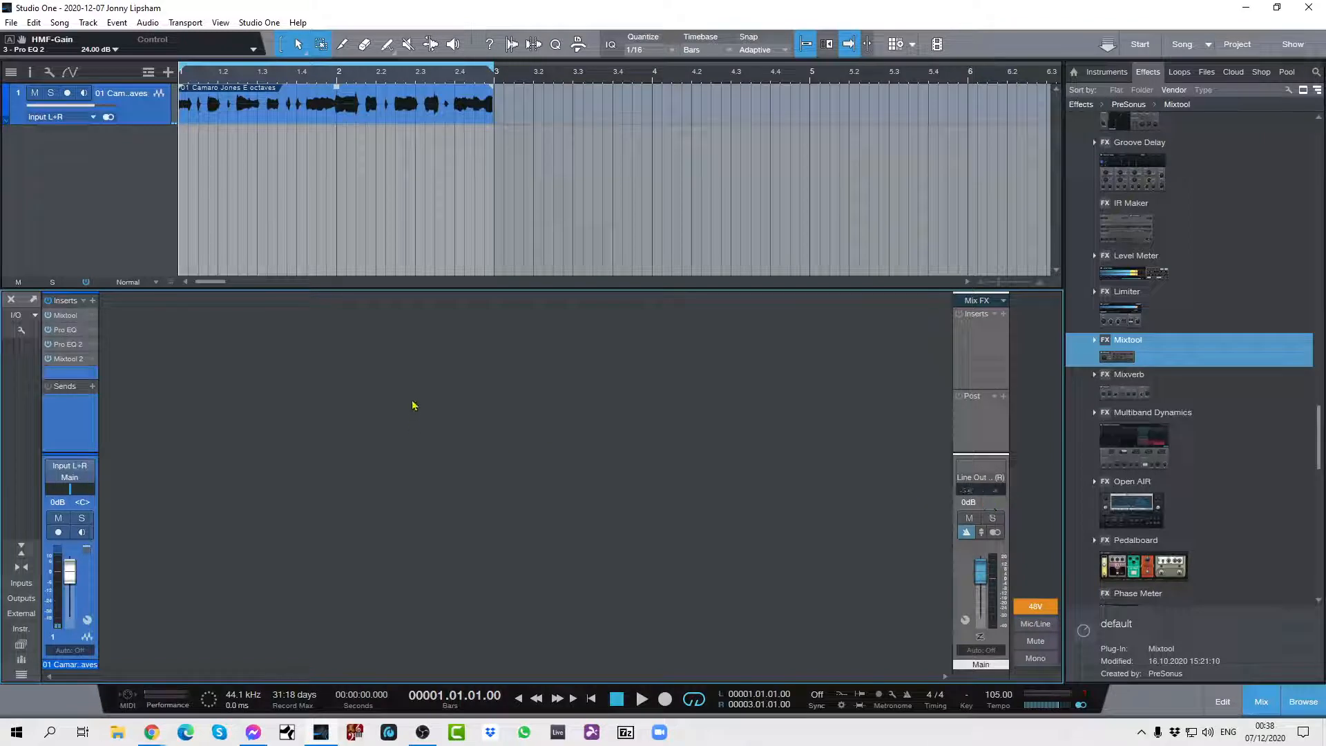
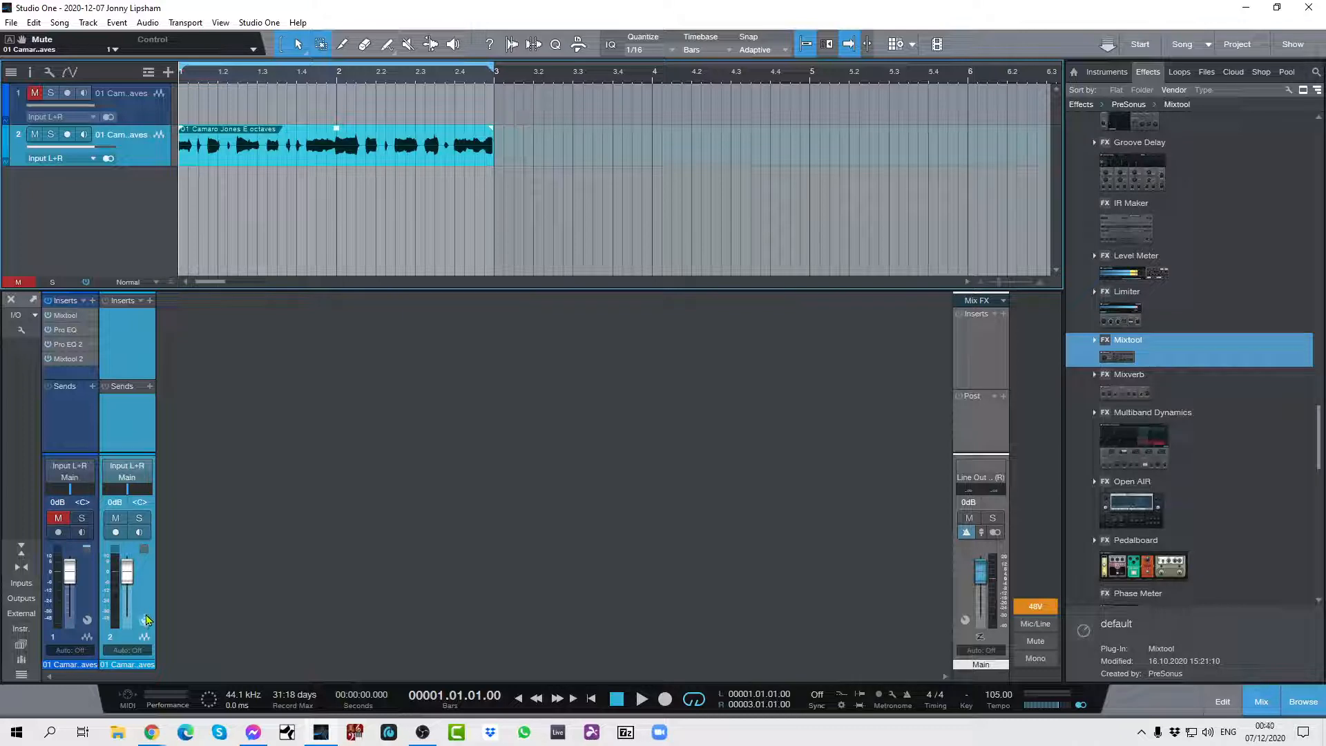
Add a Splitter to channel 2's insert routing and set its split mode to Channel Split.
{"action": "left_click", "coordinate": [145, 619]}
{"action": "left_click", "coordinate": [303, 383]}
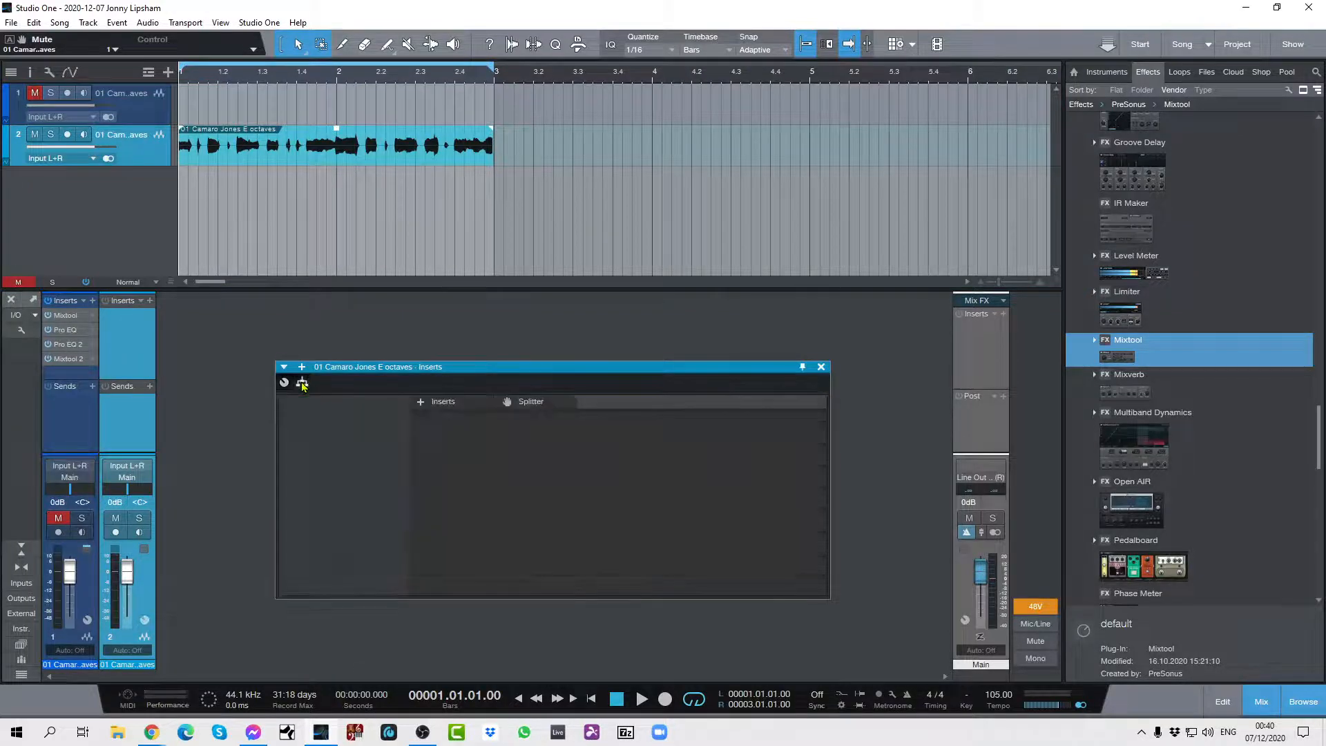
{"action": "left_click_drag", "start_coordinate": [523, 402], "coordinate": [522, 452]}
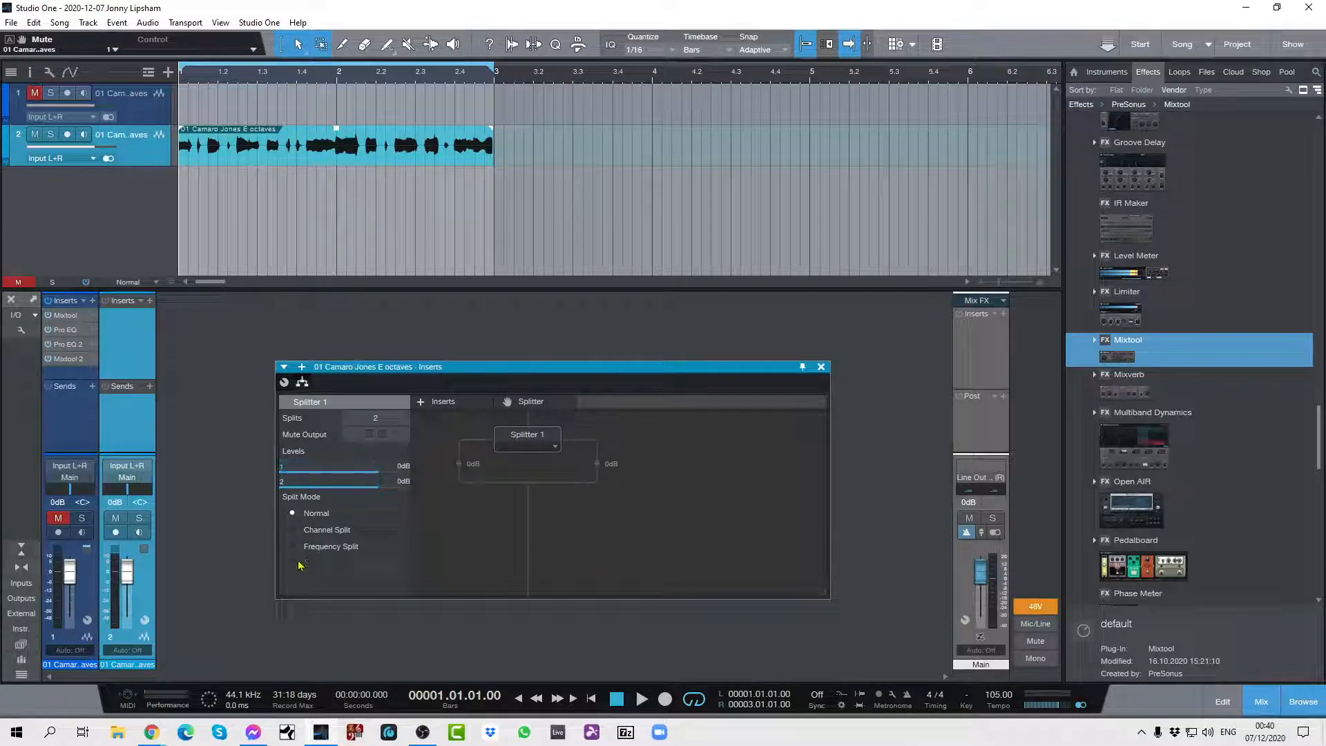
{"action": "left_click", "coordinate": [292, 530]}
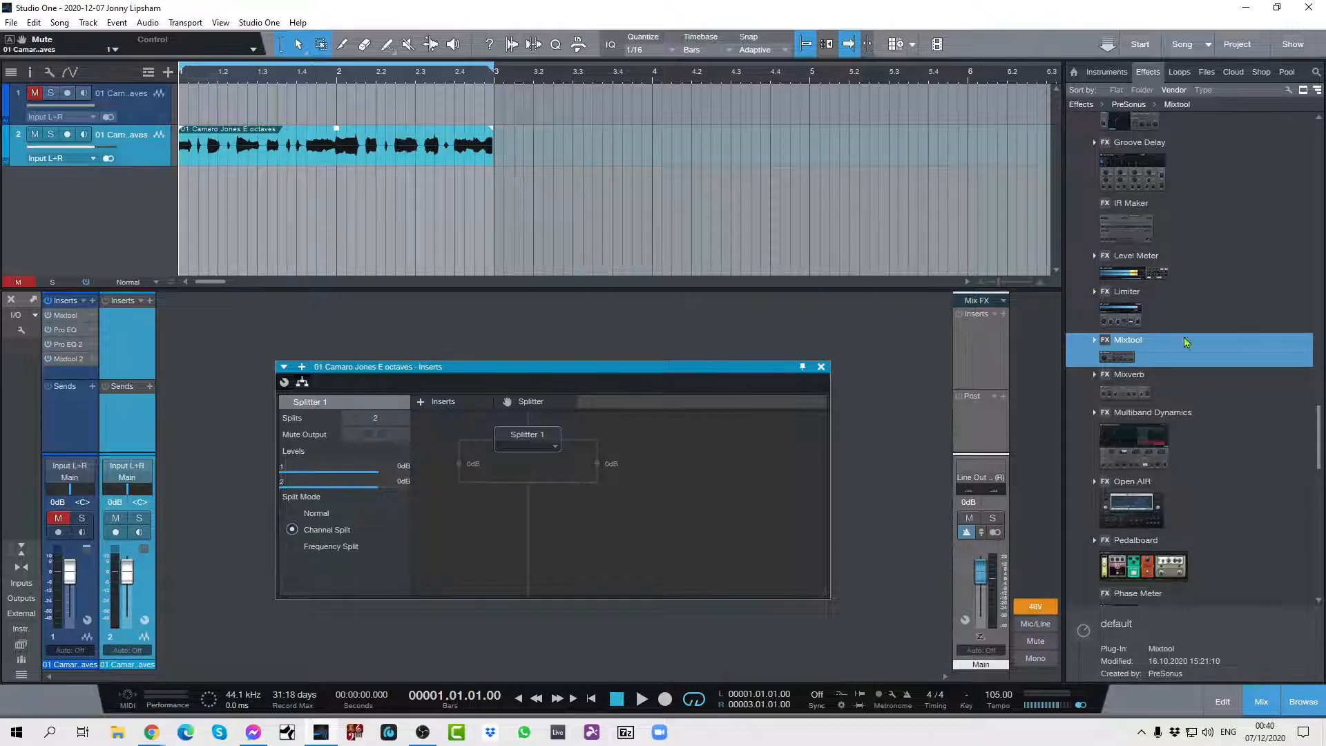
Insert a separate Ampire on each of the two Splitter branches.
{"action": "scroll", "coordinate": [1320, 454], "scroll_direction": "up", "scroll_amount": 10}
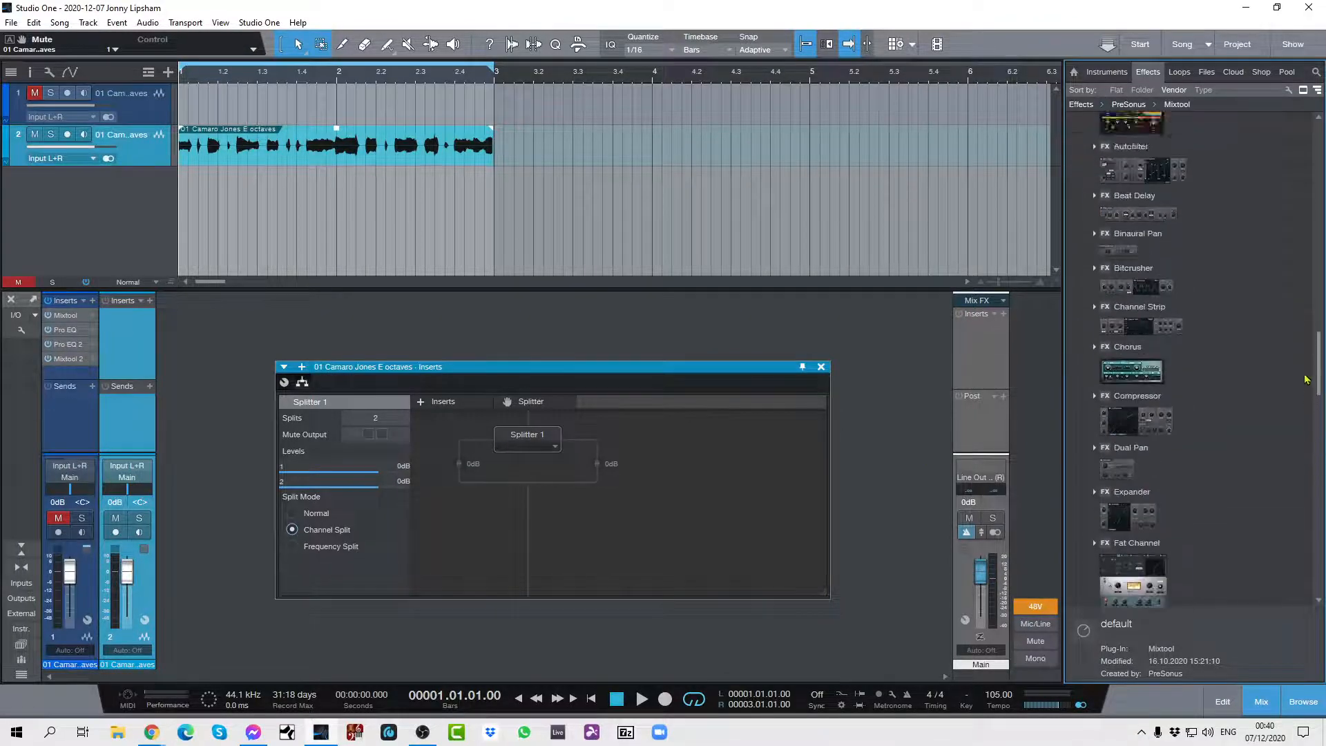
{"action": "left_click_drag", "start_coordinate": [1138, 468], "coordinate": [471, 468]}
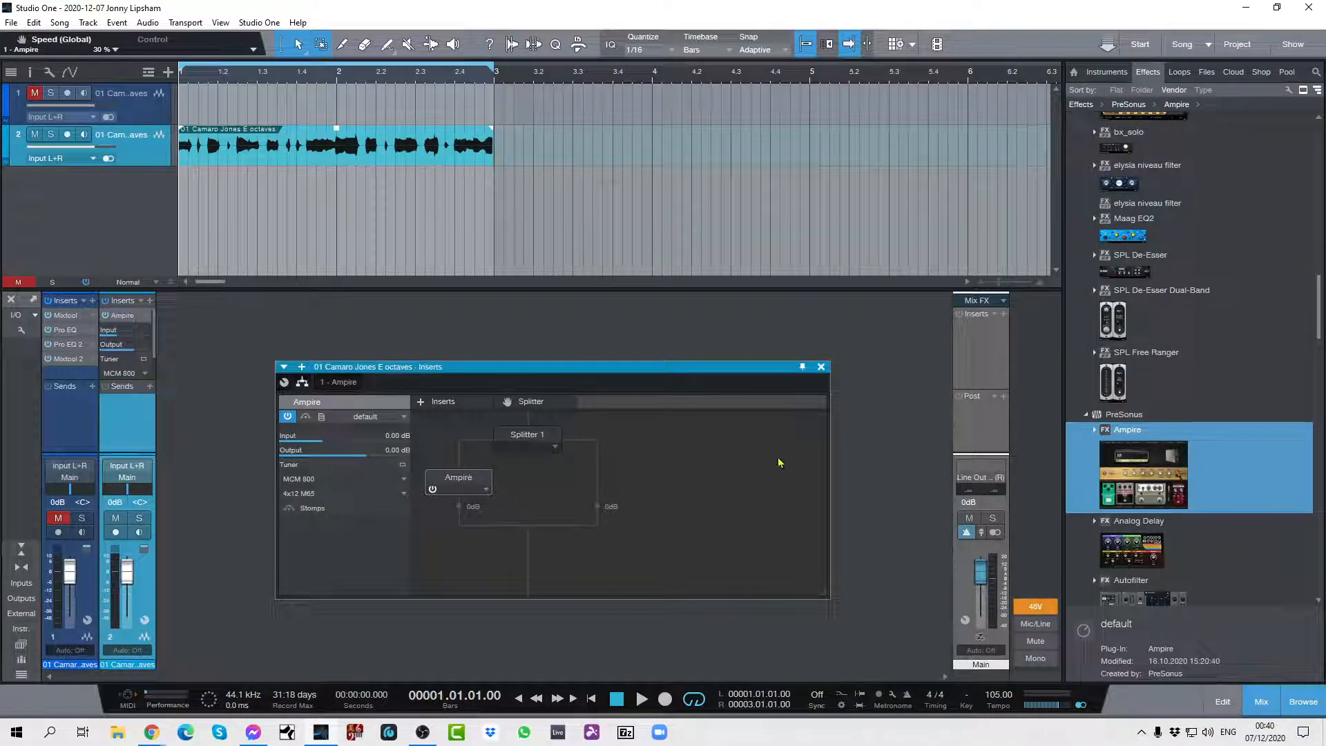
{"action": "left_click_drag", "start_coordinate": [1144, 468], "coordinate": [598, 482]}
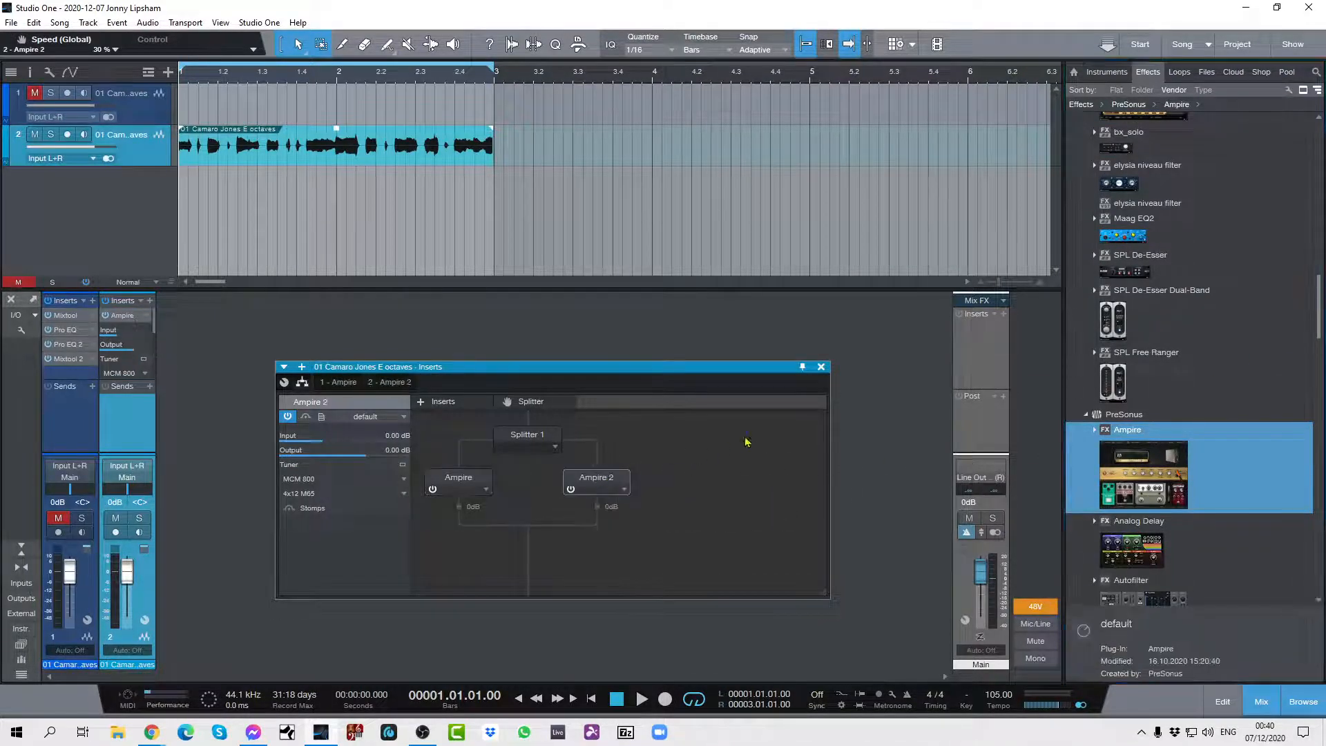
Load the Clean preset Charlie Sheen in the first branch's Ampire and close its editor.
{"action": "left_click", "coordinate": [456, 480]}
{"action": "left_click", "coordinate": [487, 491]}
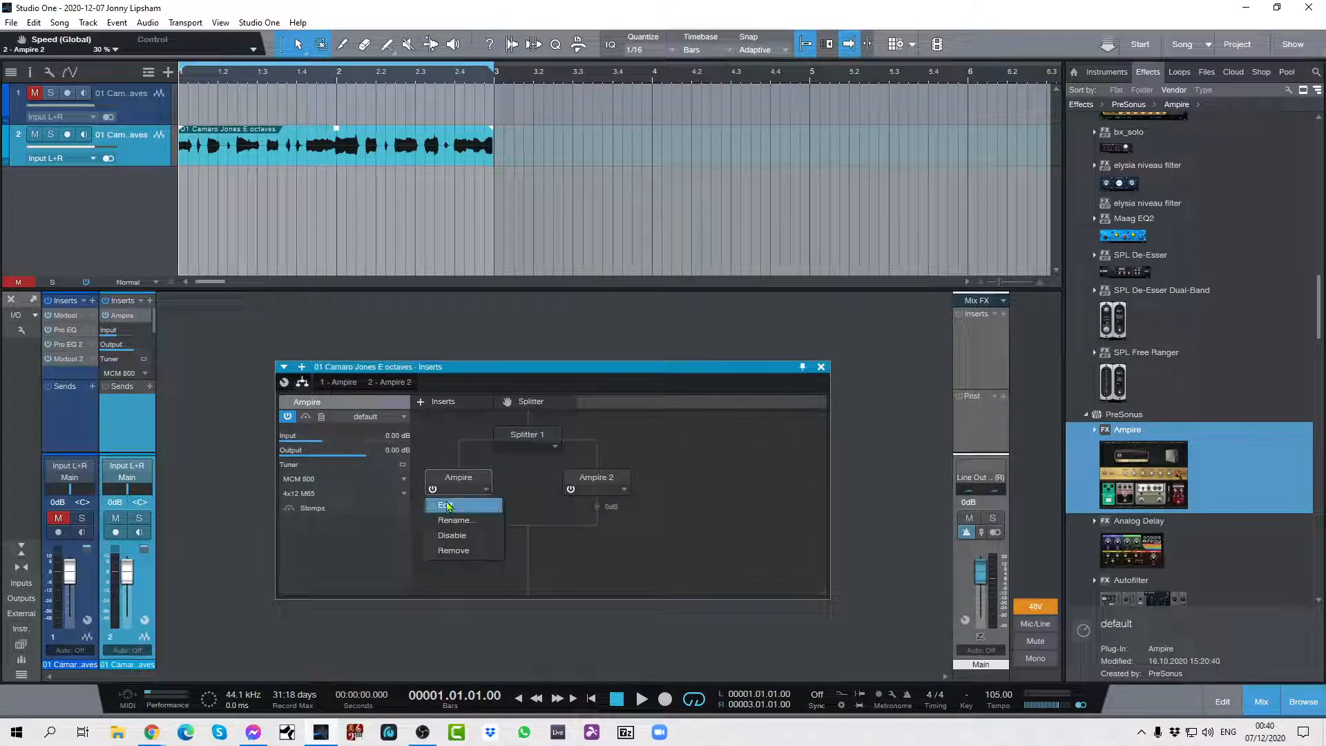
{"action": "left_click", "coordinate": [456, 505]}
{"action": "left_click_drag", "start_coordinate": [583, 373], "coordinate": [577, 169]}
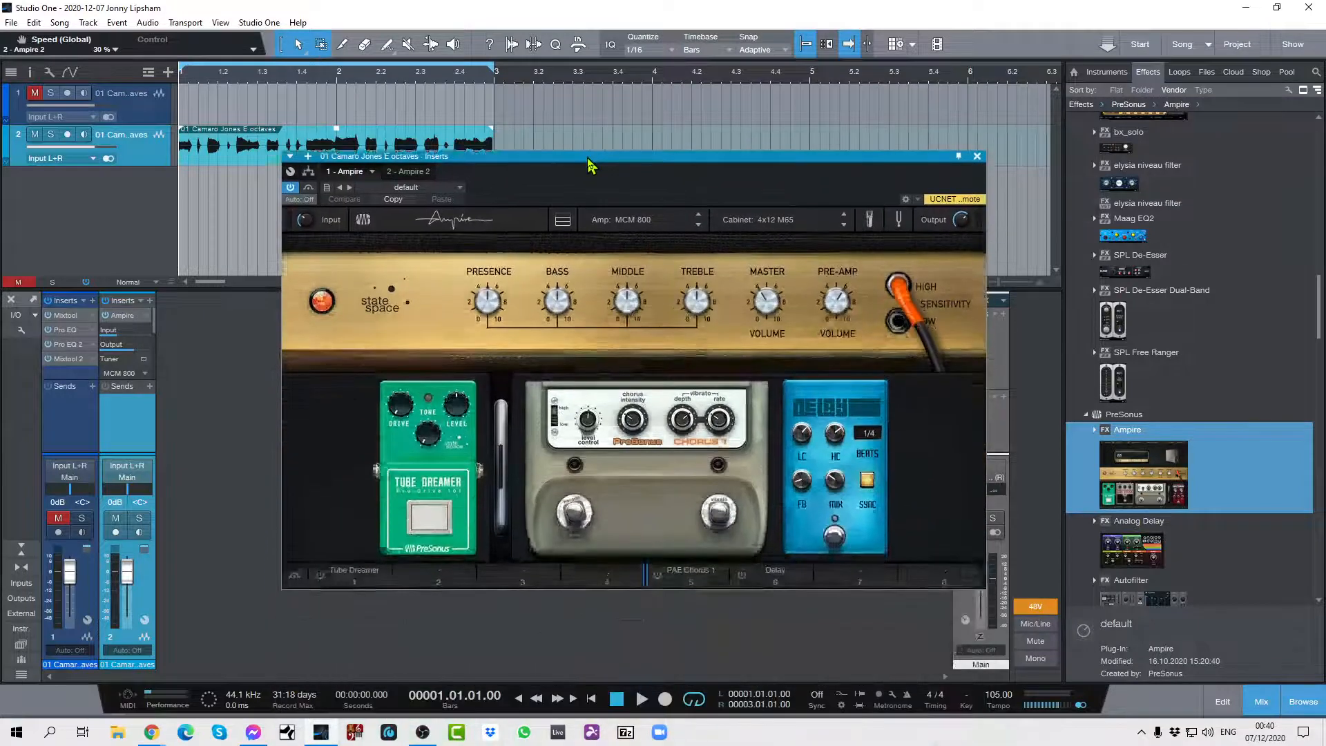
{"action": "left_click", "coordinate": [447, 197]}
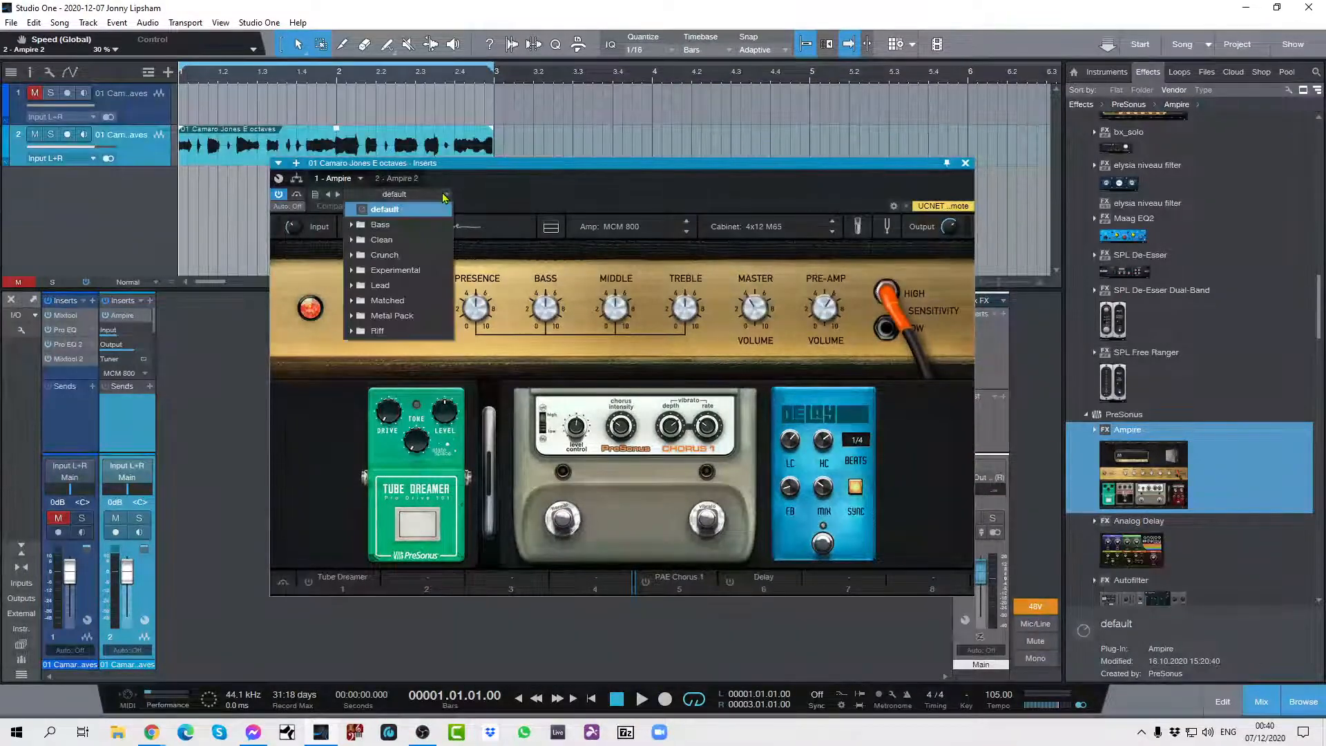
{"action": "left_click", "coordinate": [363, 240]}
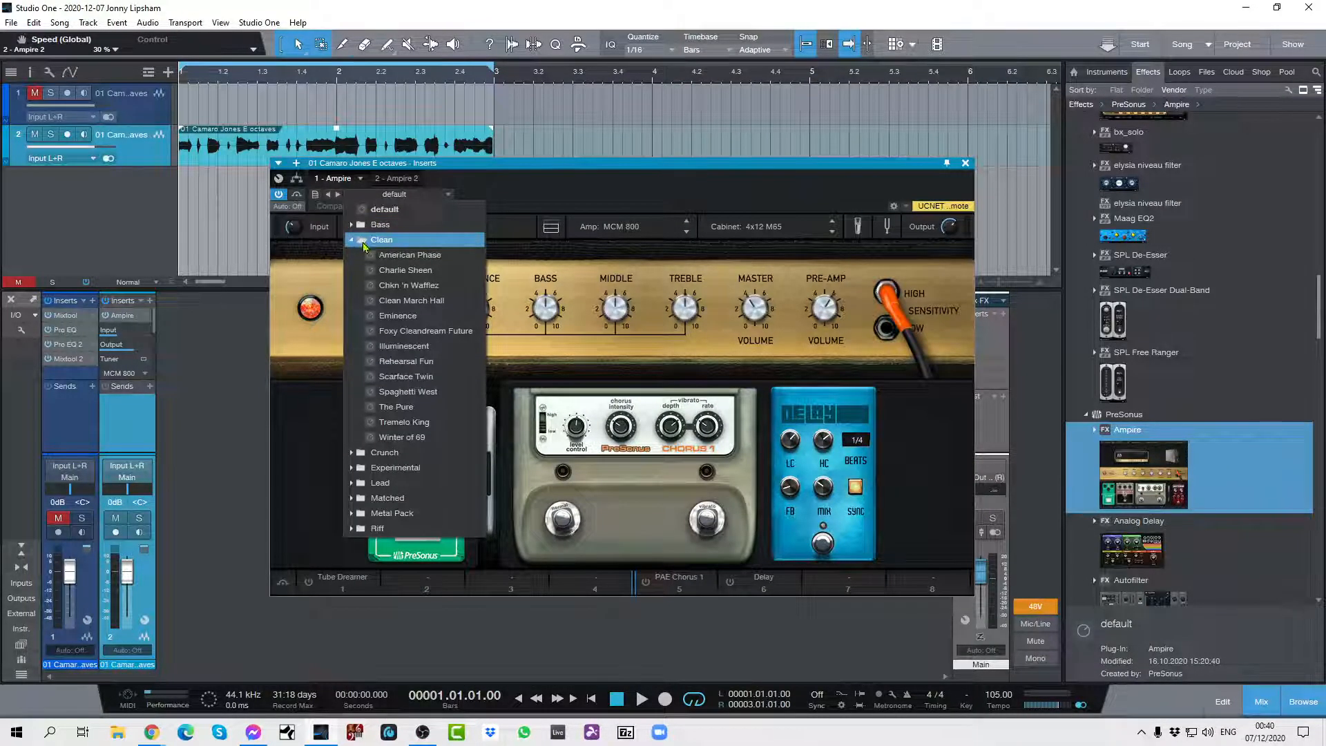
{"action": "left_click", "coordinate": [405, 270]}
{"action": "left_click", "coordinate": [585, 201]}
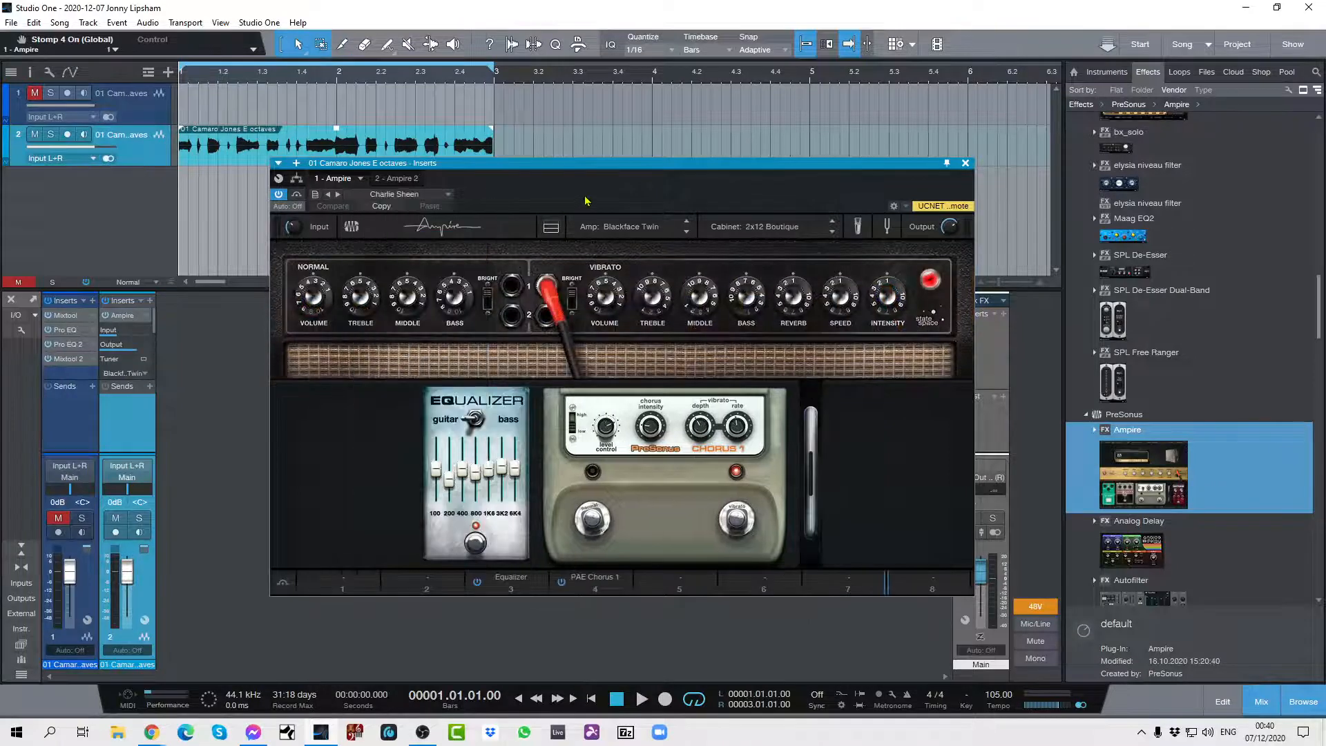
{"action": "left_click", "coordinate": [966, 164]}
Load the Crunch preset American OD in Ampire 2 on channel 2 and close its editor.
{"action": "left_click", "coordinate": [144, 621]}
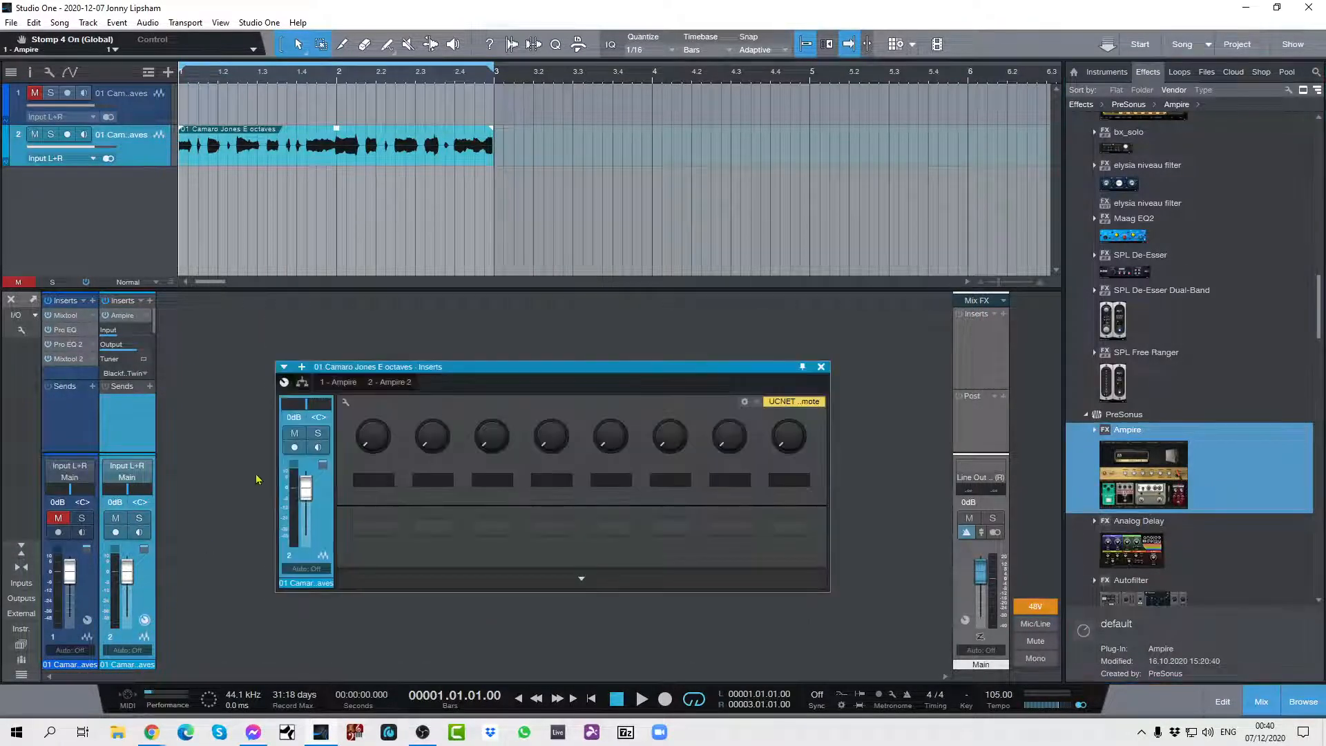
{"action": "left_click", "coordinate": [394, 382]}
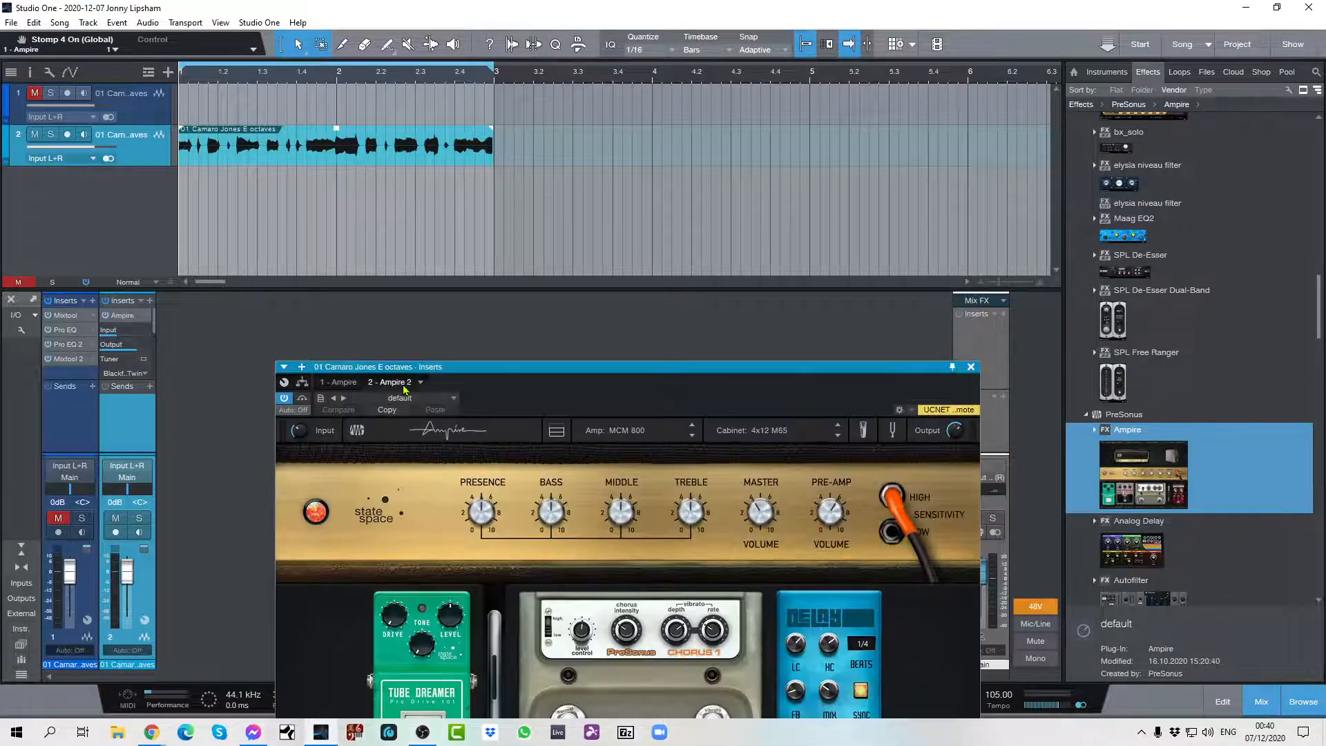
{"action": "left_click_drag", "start_coordinate": [572, 371], "coordinate": [544, 243]}
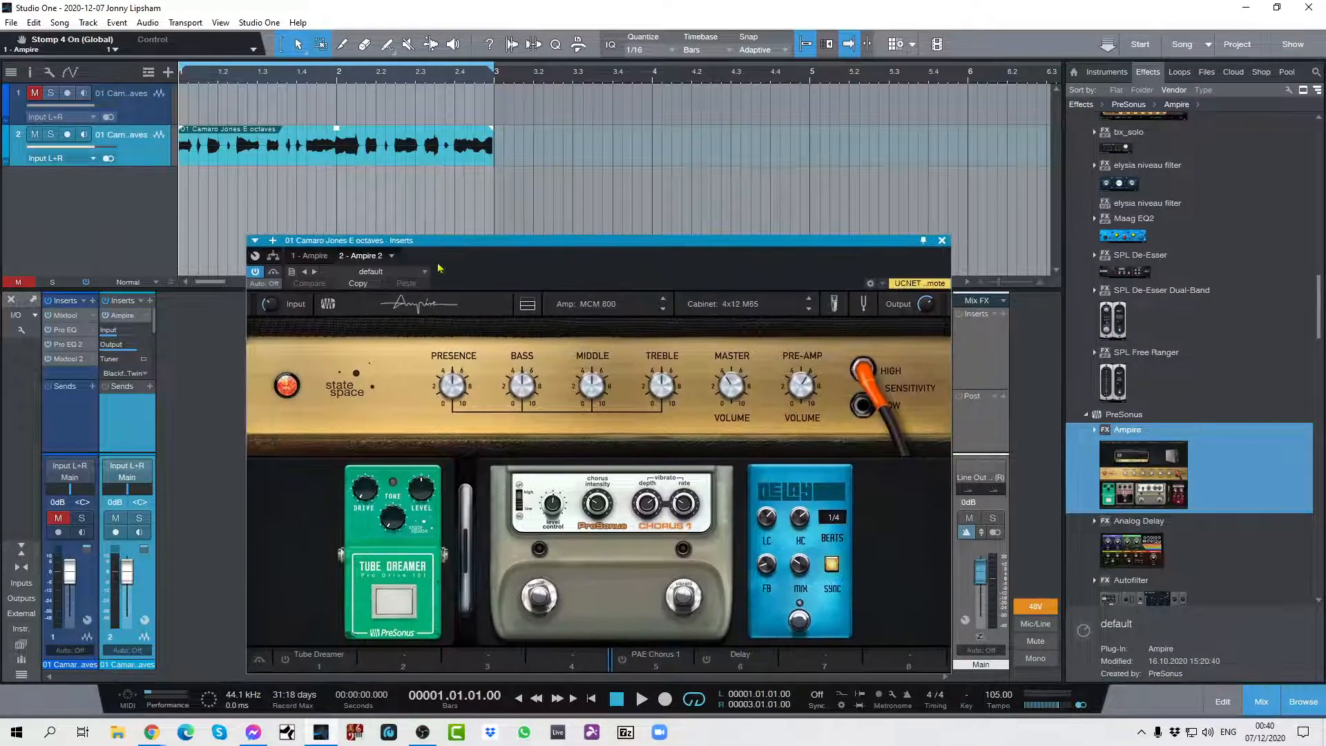
{"action": "left_click", "coordinate": [424, 273]}
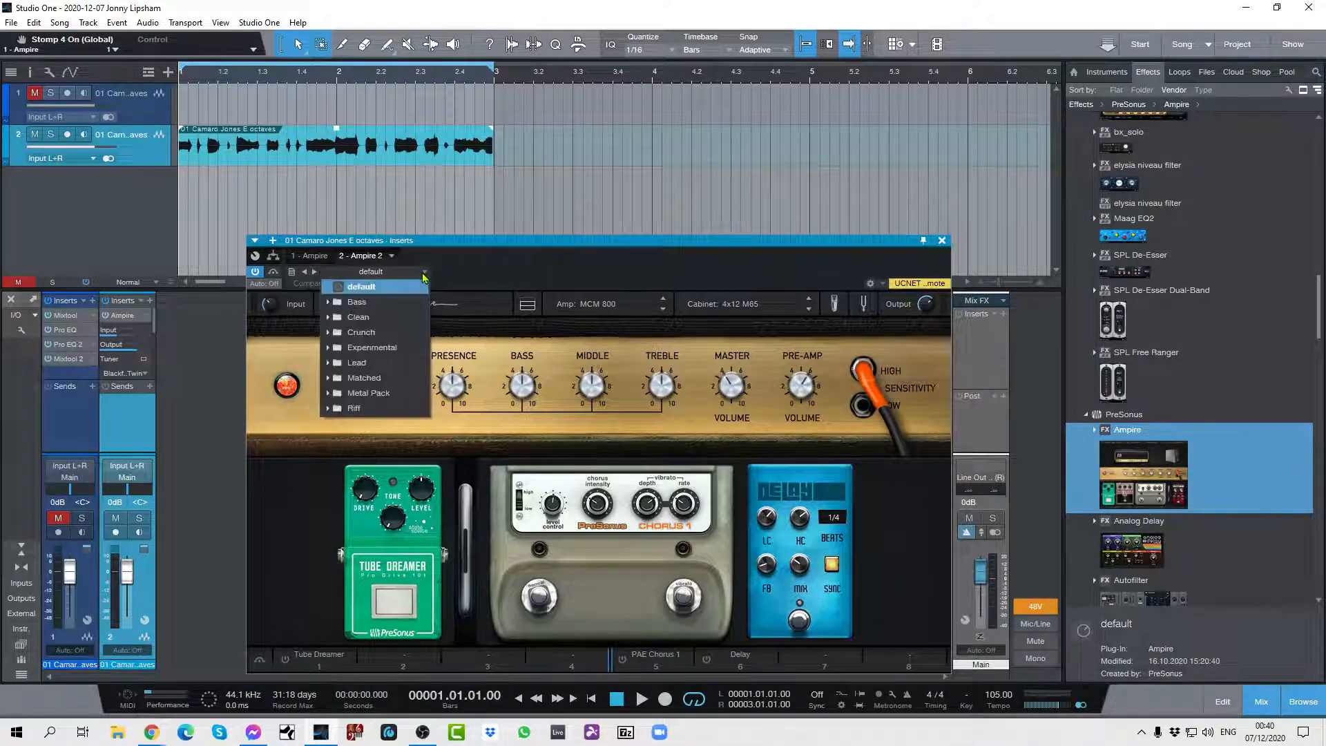
{"action": "left_click", "coordinate": [332, 335]}
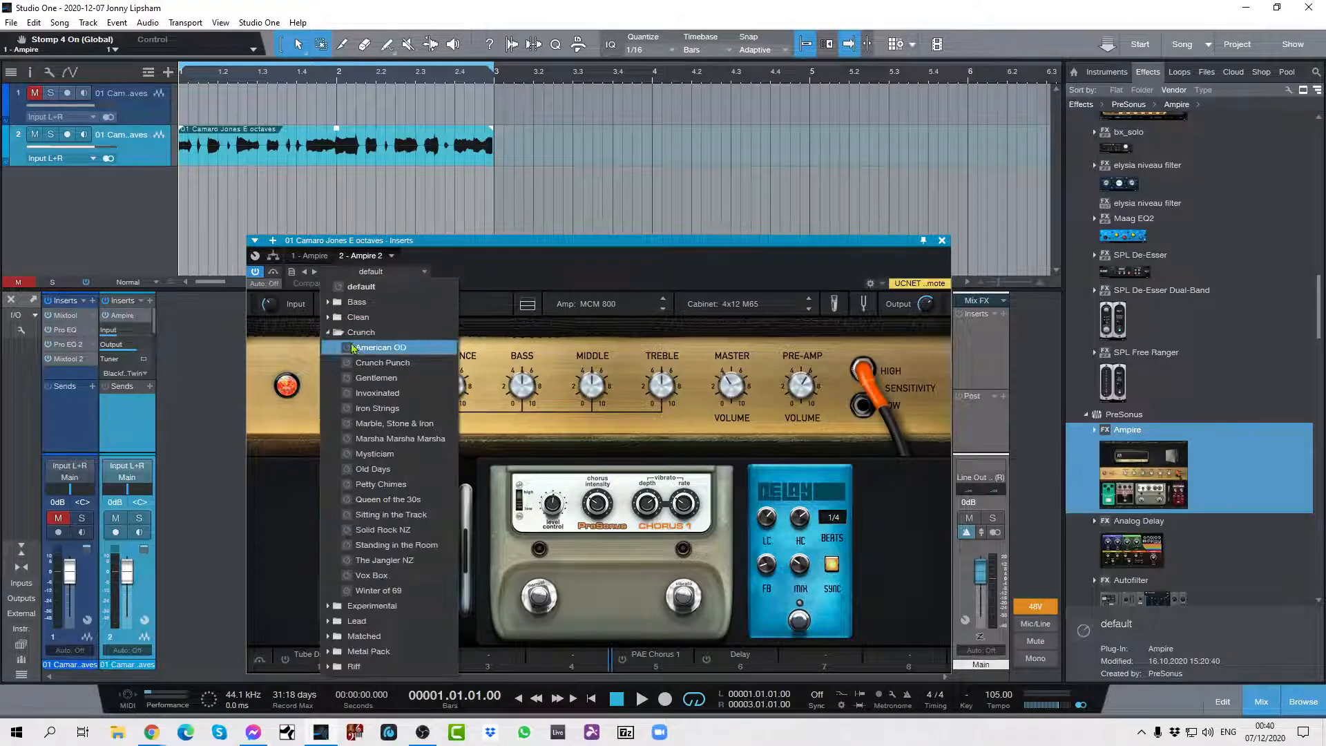
{"action": "left_click", "coordinate": [357, 349]}
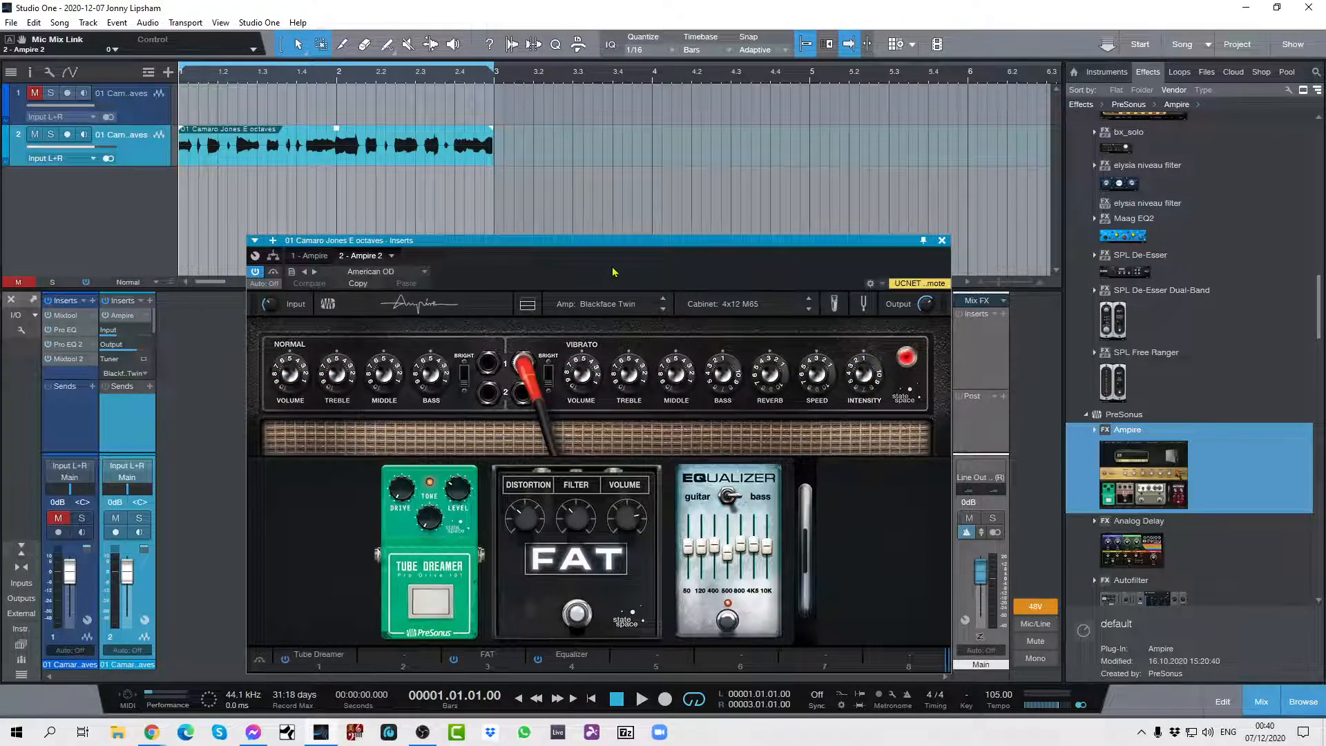
{"action": "left_click", "coordinate": [943, 240]}
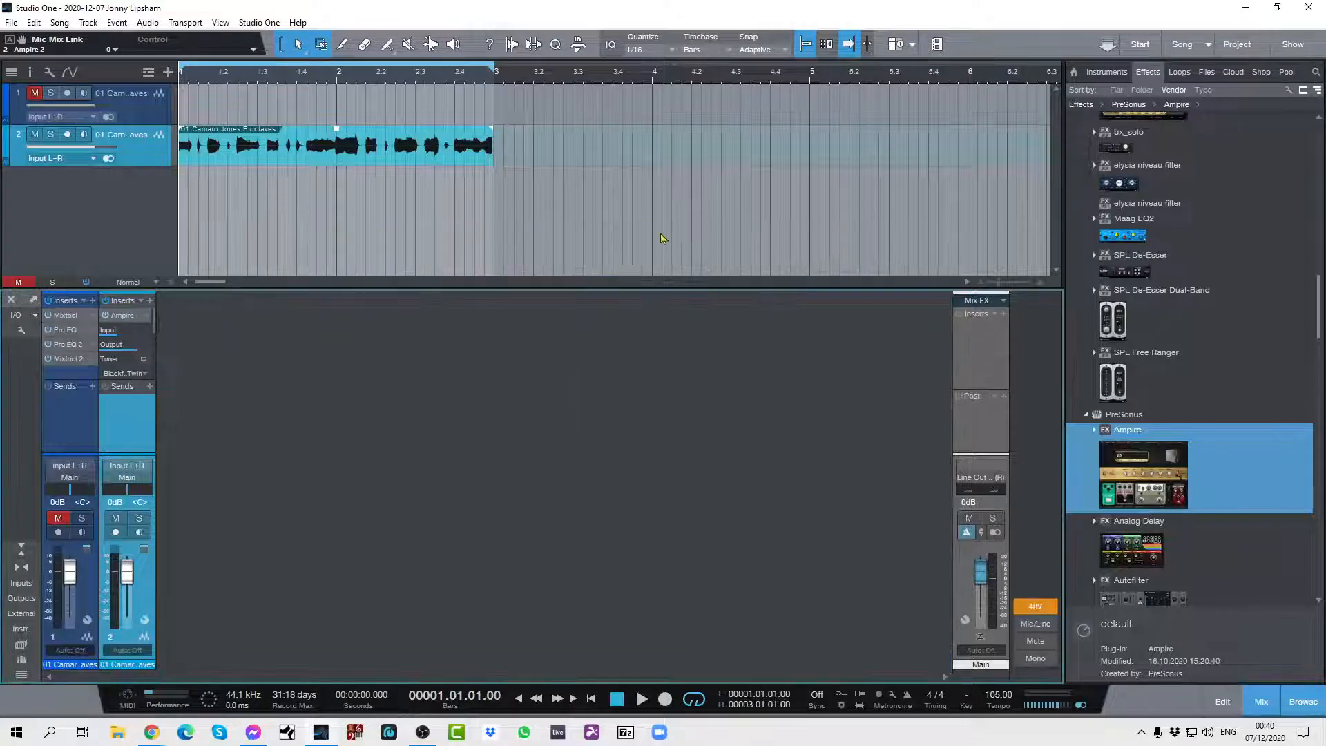
Audition the loop and lower channel 2's volume to -8.0 dB.
{"action": "key", "text": "space"}
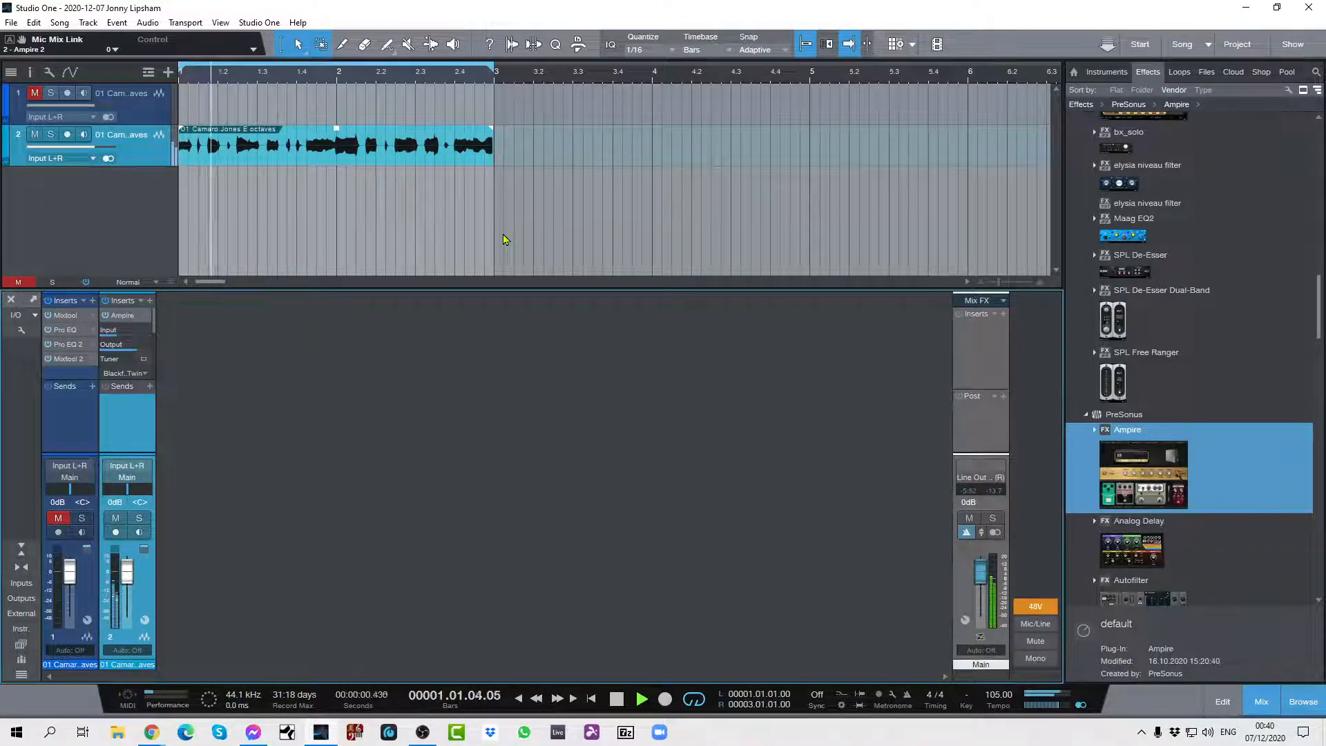
{"action": "key", "text": "space"}
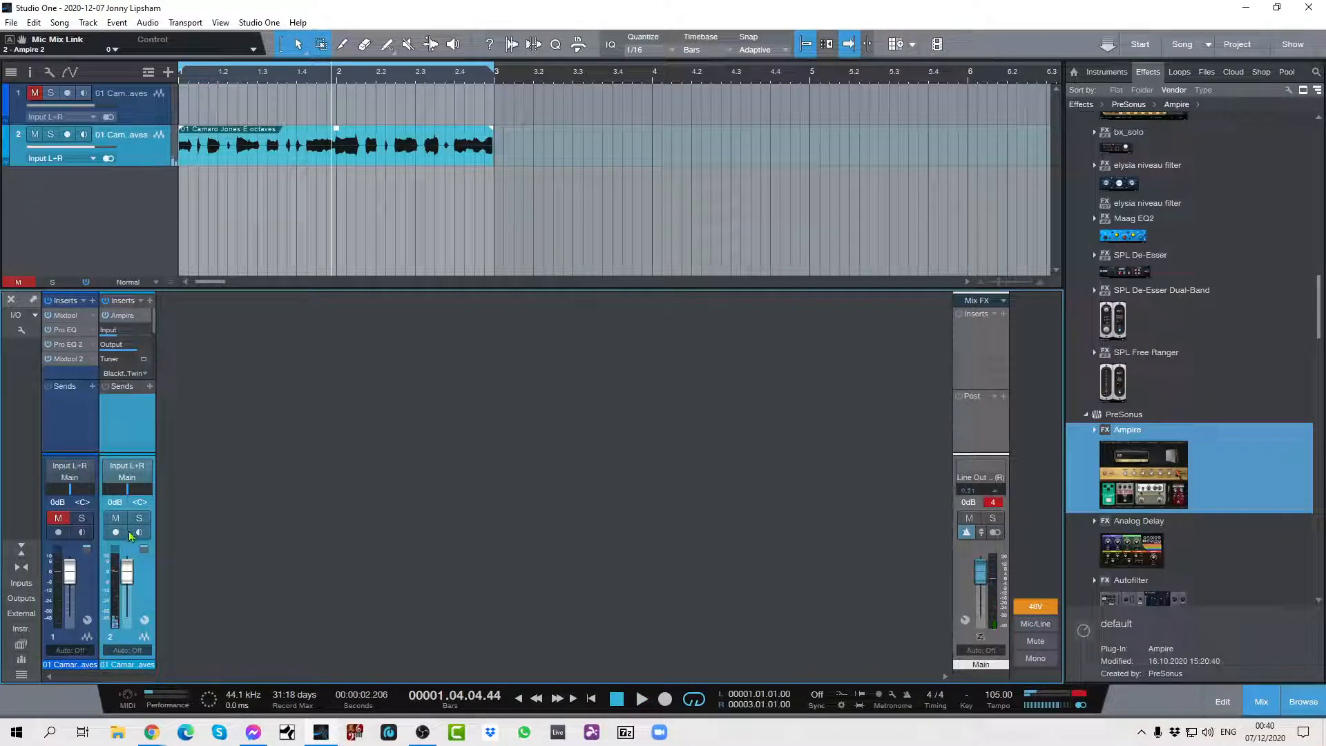
{"action": "left_click_drag", "start_coordinate": [127, 572], "coordinate": [134, 586]}
{"action": "key", "text": "space"}
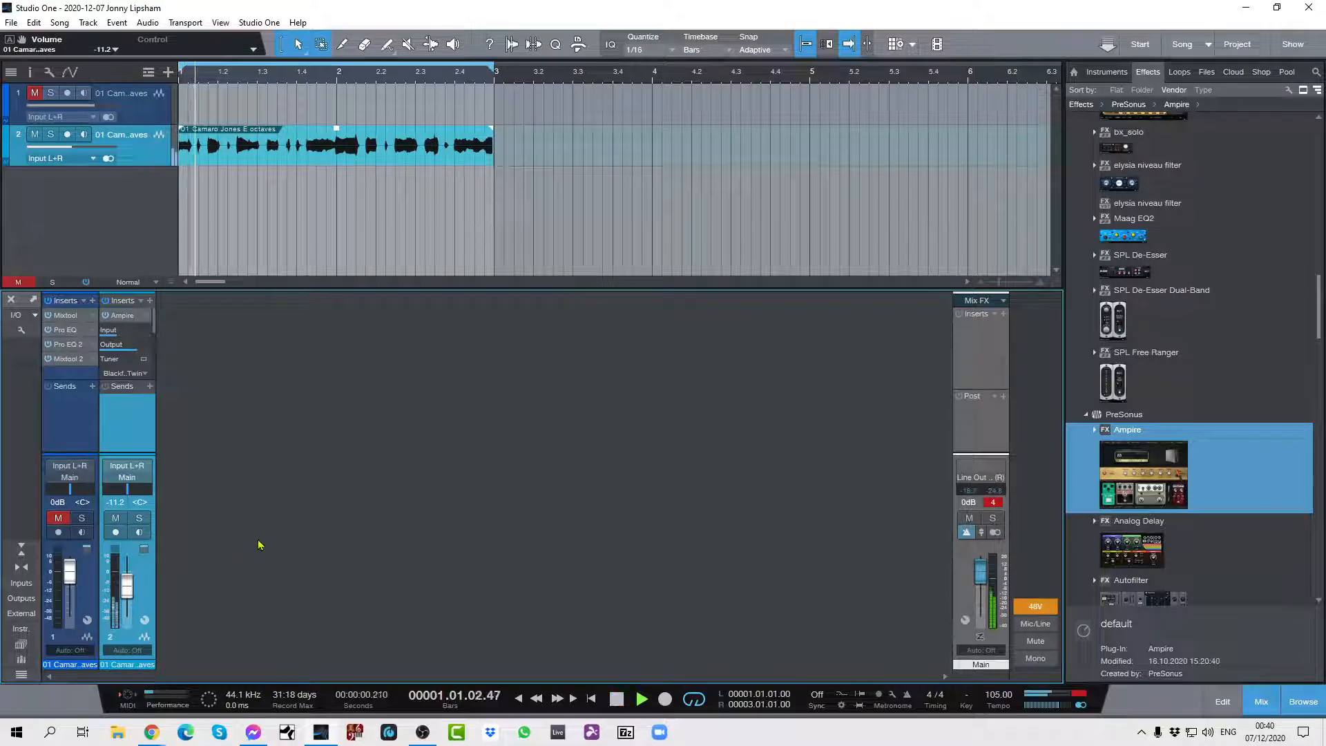
{"action": "left_click_drag", "start_coordinate": [127, 586], "coordinate": [133, 582]}
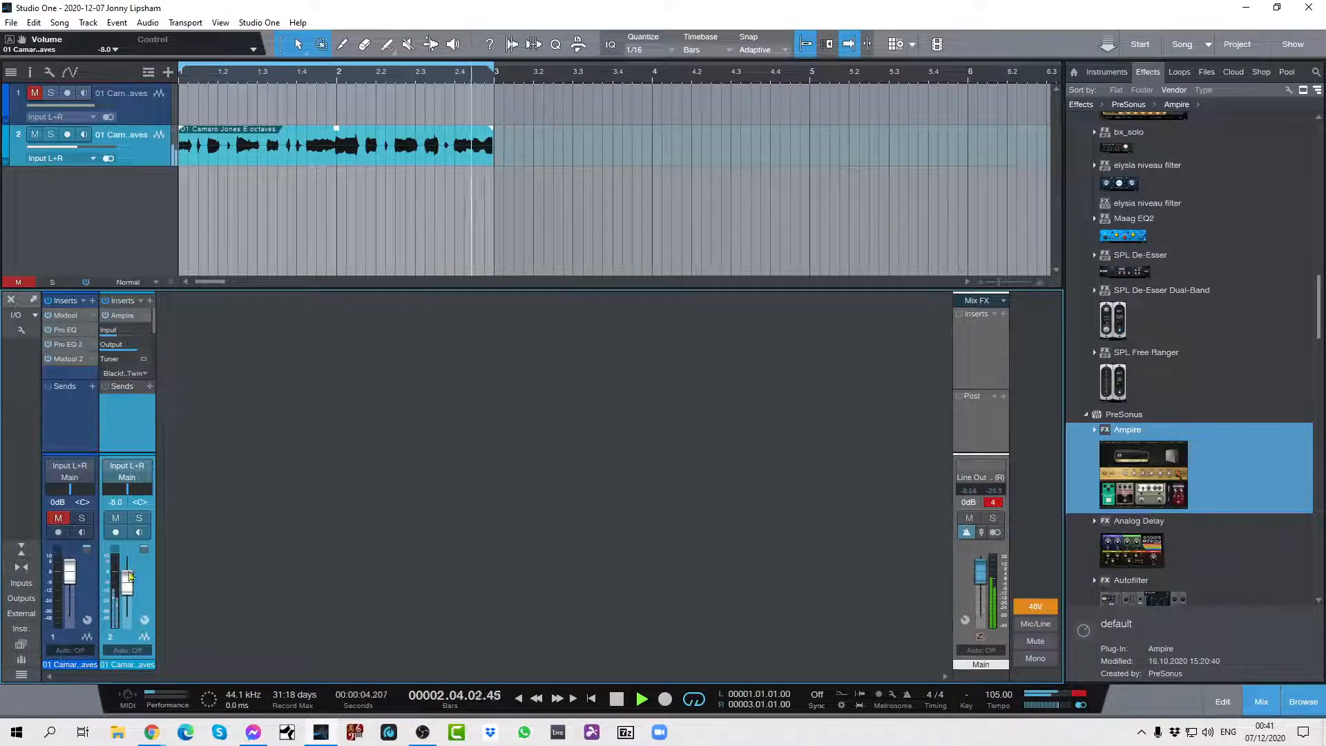
Balance the branches with the first Ampire's output at about -2.68 dB and Ampire 2's at about 4.68 dB, then reset the Main clip indicator.
{"action": "left_click", "coordinate": [144, 619]}
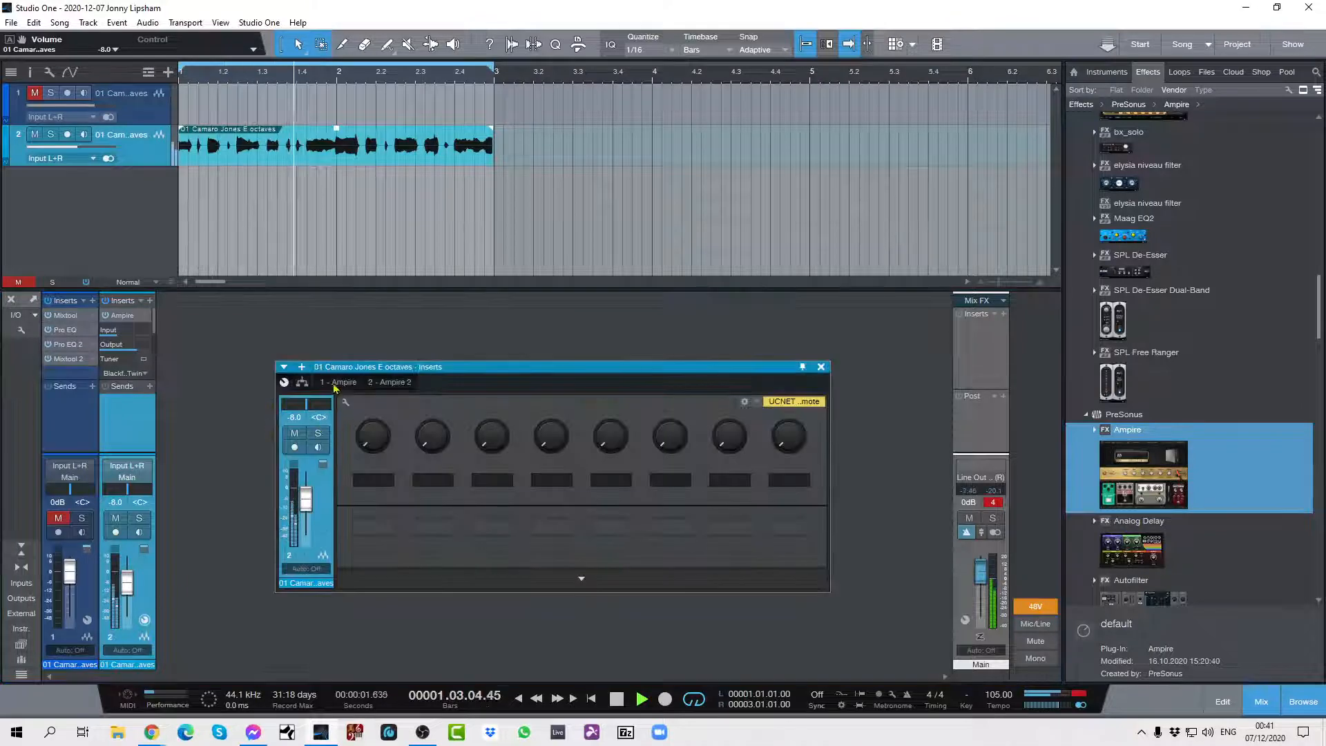
{"action": "left_click_drag", "start_coordinate": [601, 367], "coordinate": [560, 228]}
{"action": "left_click_drag", "start_coordinate": [905, 293], "coordinate": [916, 314]}
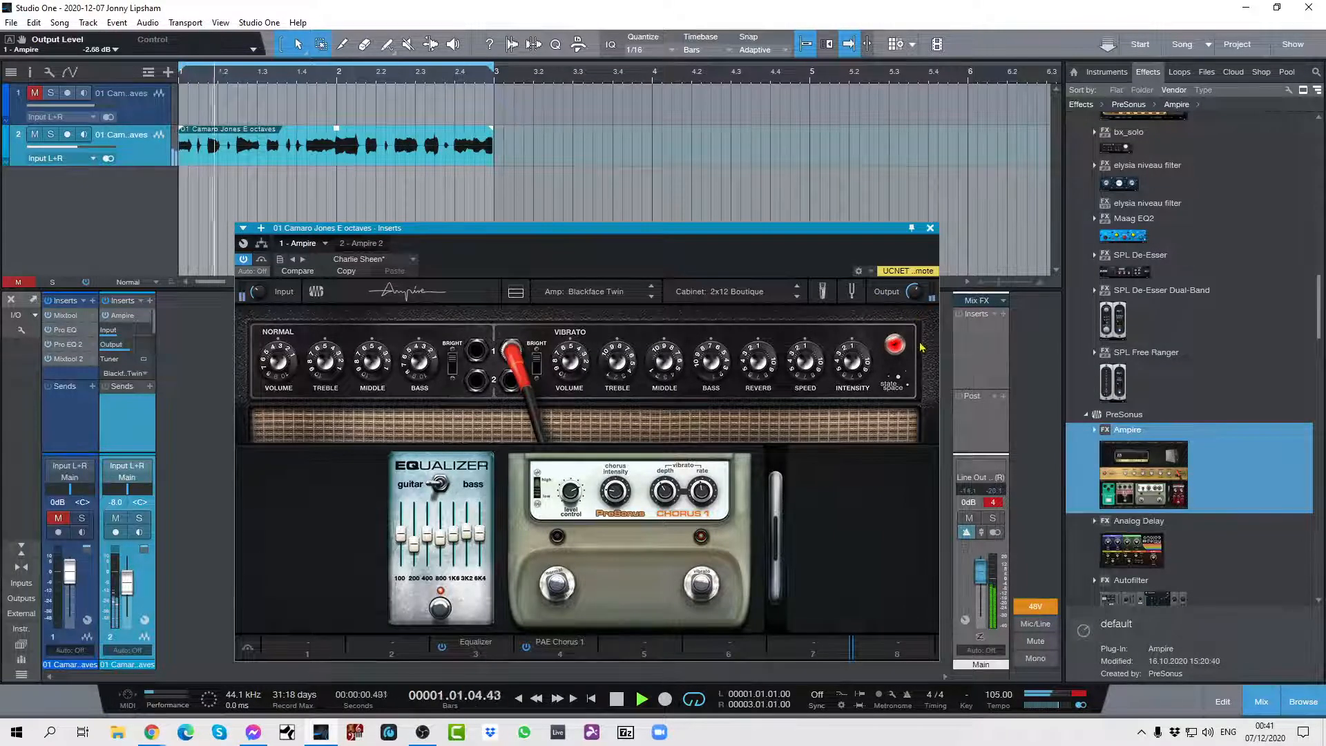
{"action": "left_click", "coordinate": [355, 244]}
{"action": "left_click_drag", "start_coordinate": [914, 292], "coordinate": [919, 281]}
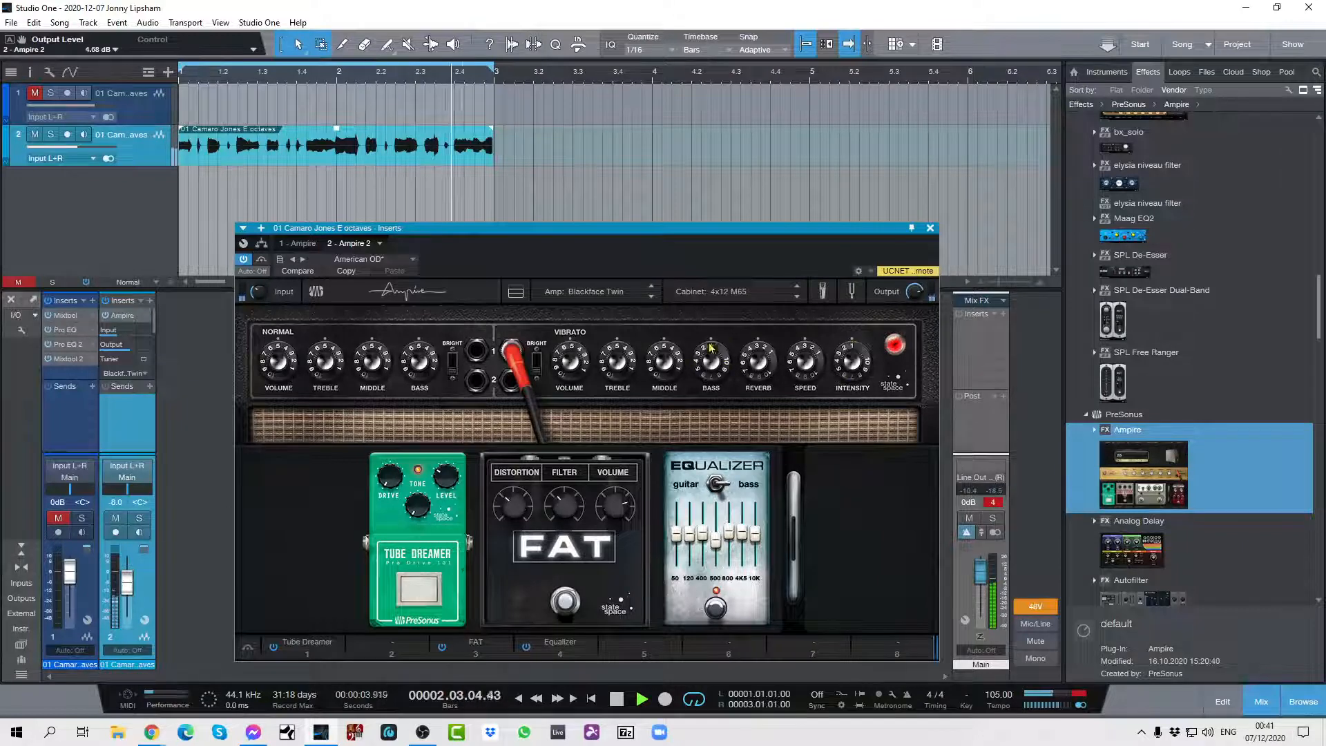
{"action": "left_click", "coordinate": [930, 228]}
{"action": "left_click", "coordinate": [995, 502]}
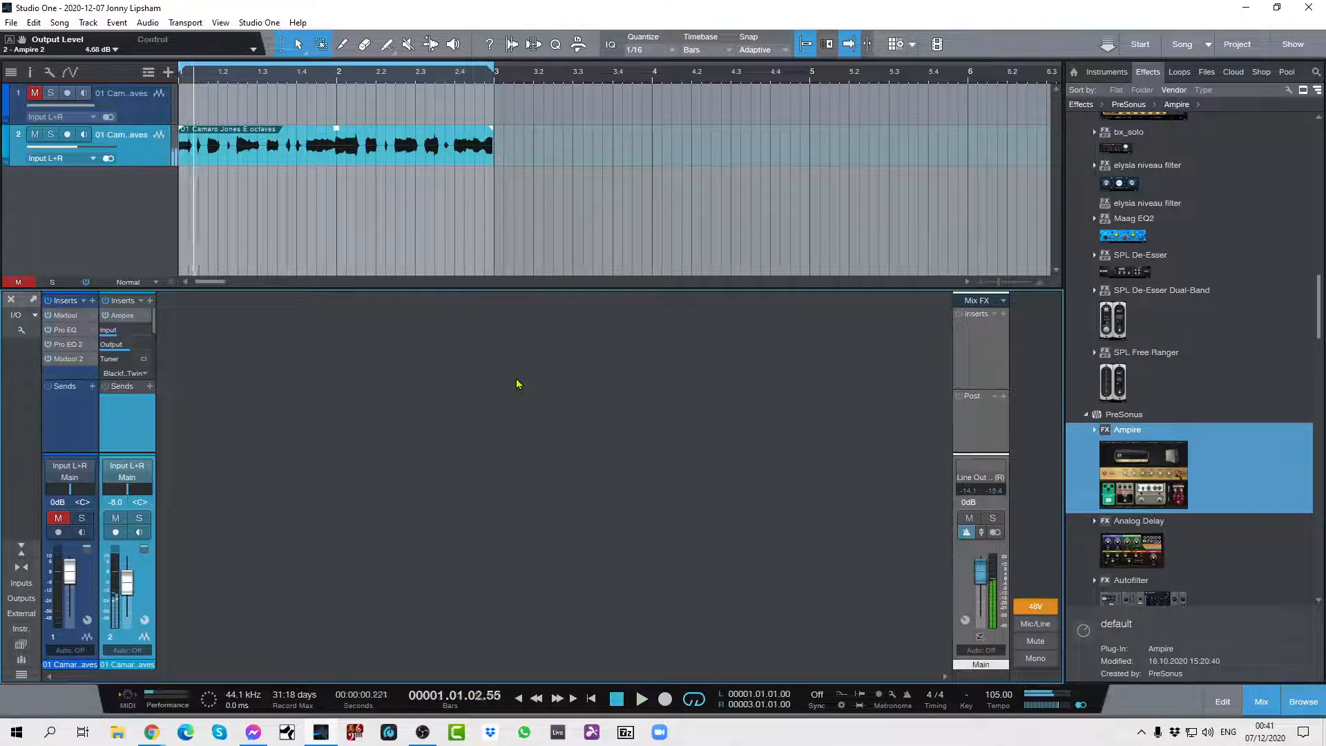
{"action": "key", "text": "space"}
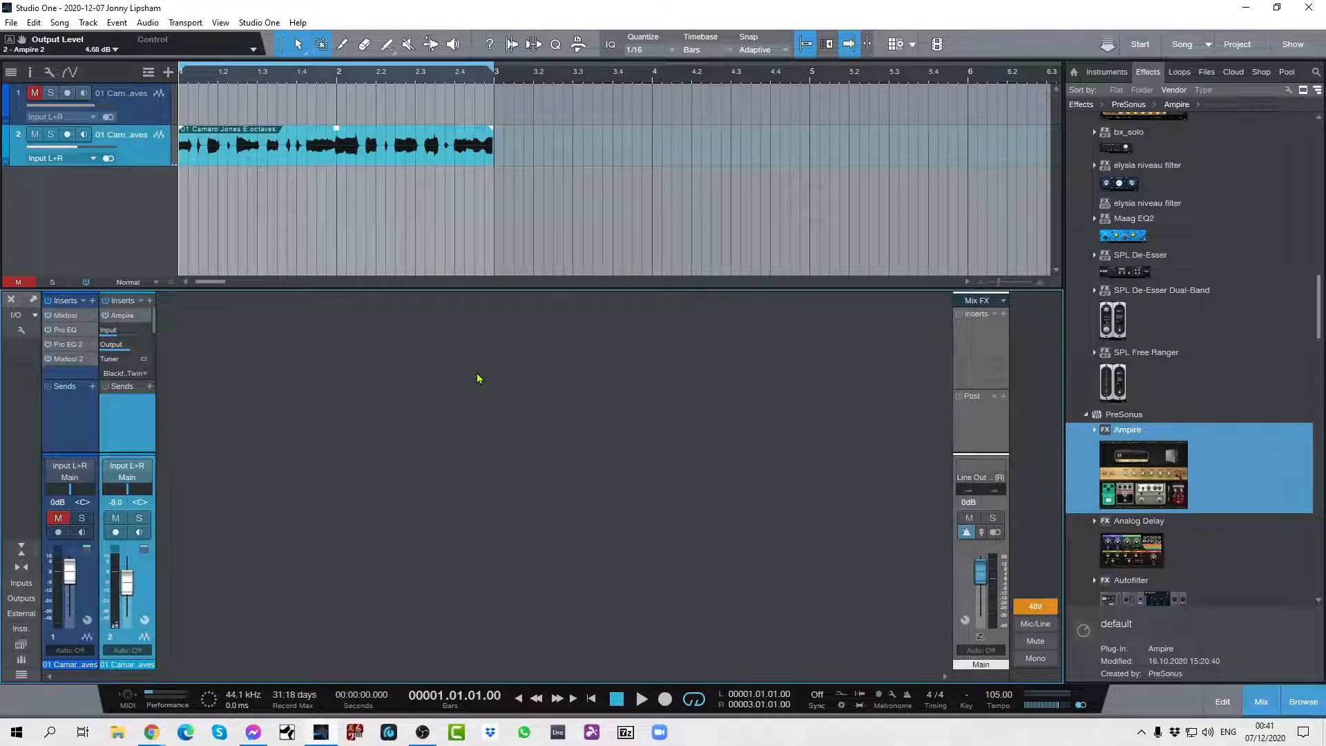
Compare the looped guitar with all channel 2 inserts bypassed and active, then with only the first Ampire bypassed and active.
{"action": "left_click", "coordinate": [106, 302]}
{"action": "key", "text": "space"}
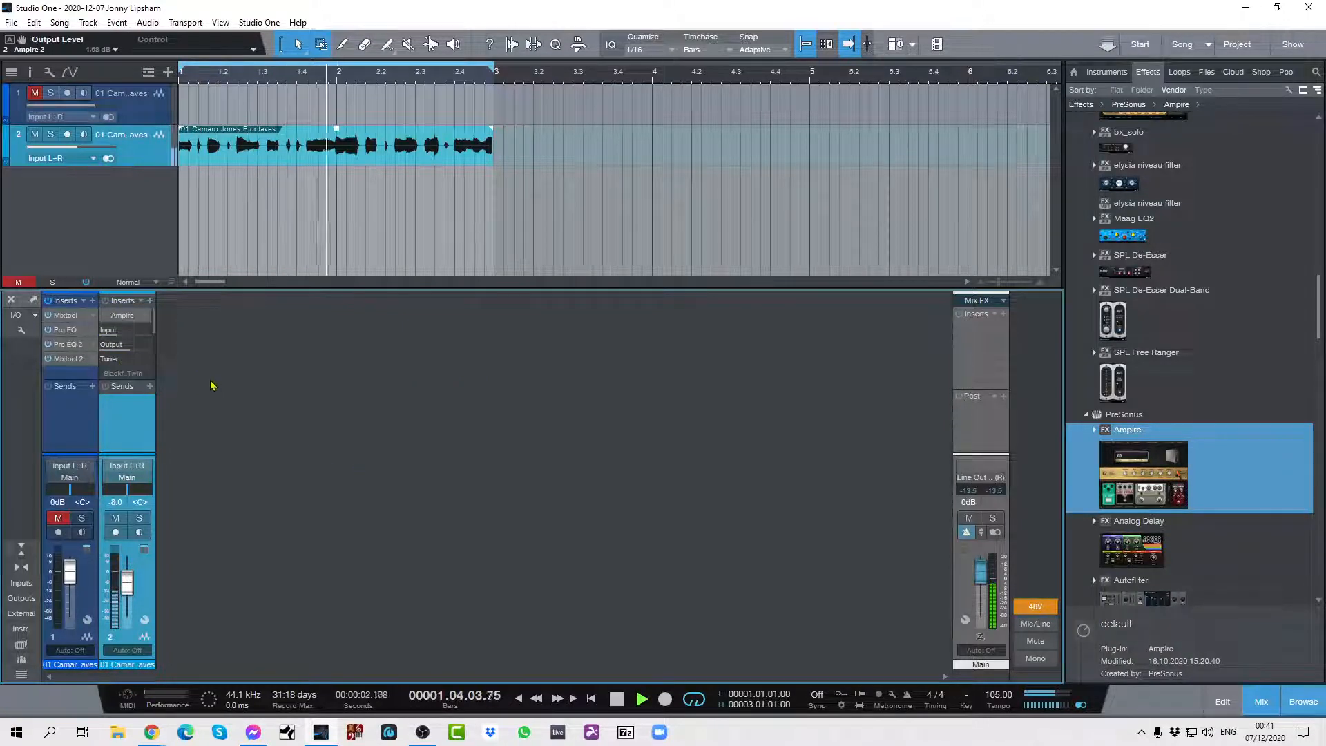
{"action": "left_click", "coordinate": [107, 302]}
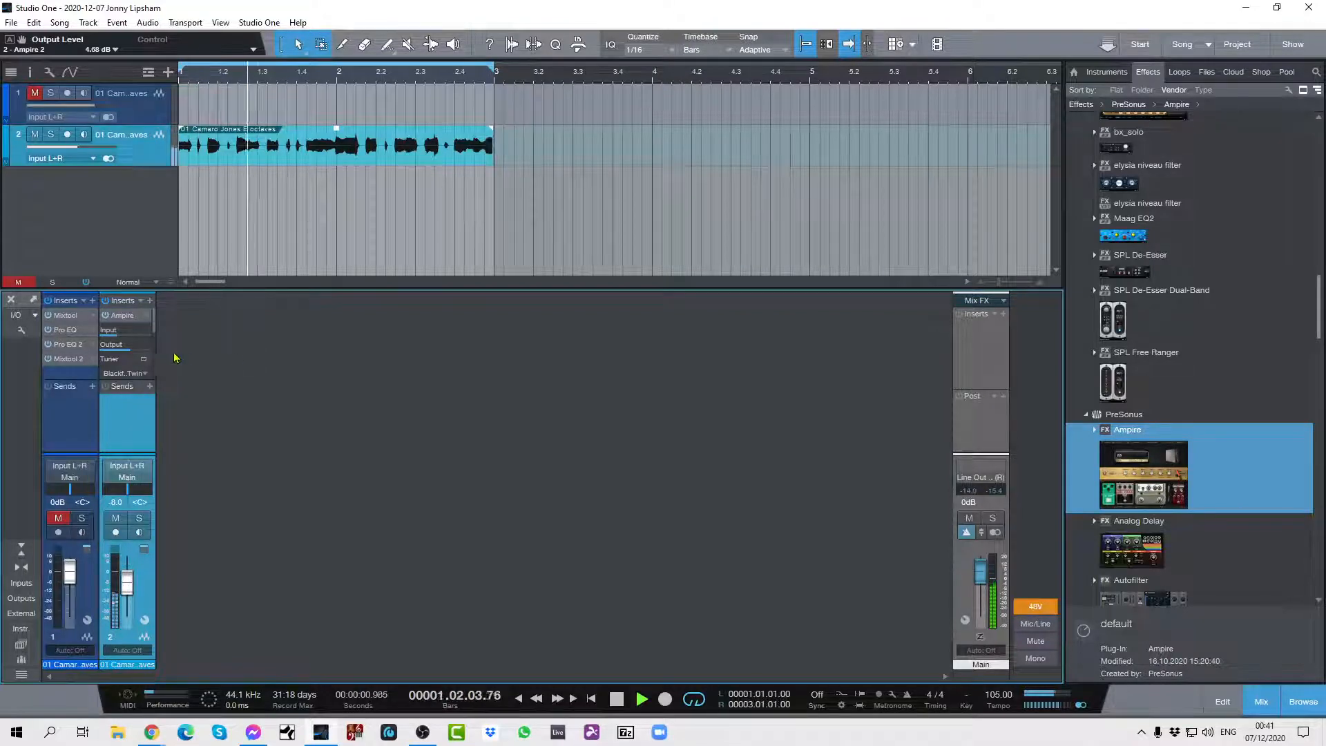
{"action": "left_click", "coordinate": [106, 316]}
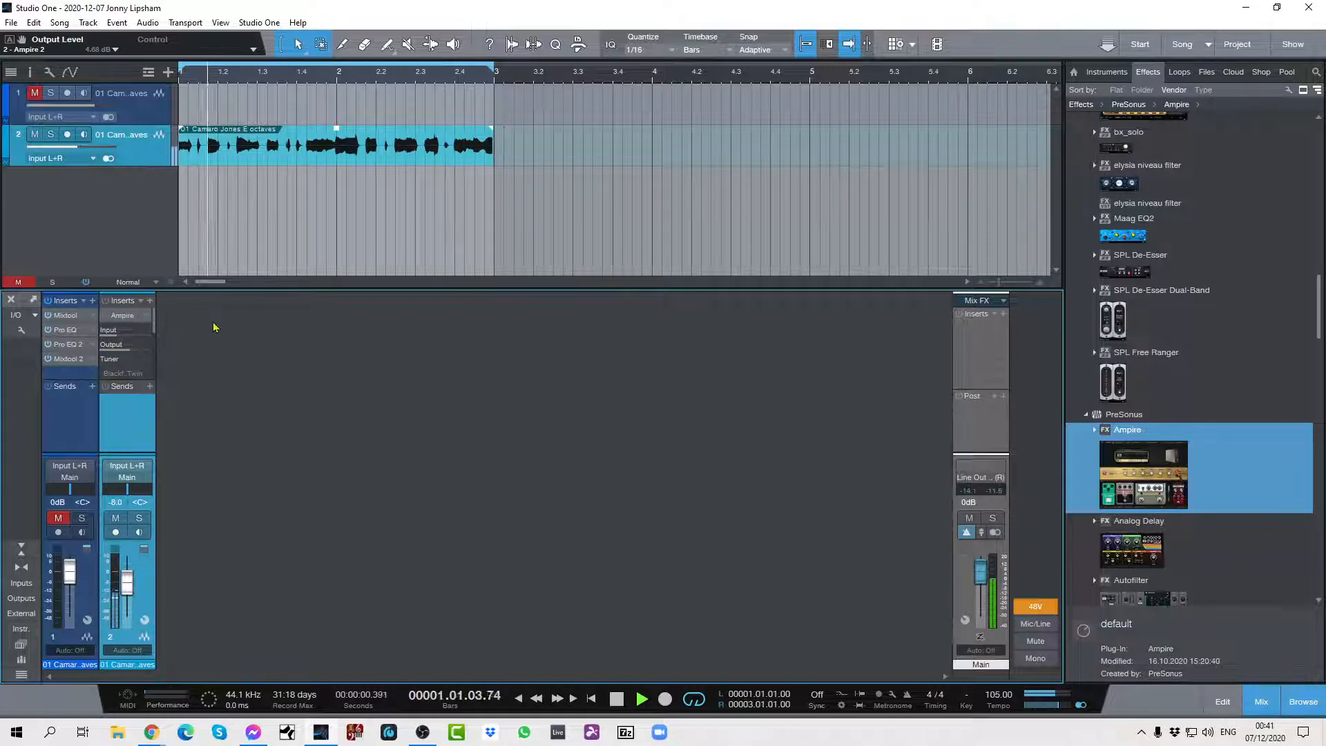
{"action": "left_click", "coordinate": [105, 316]}
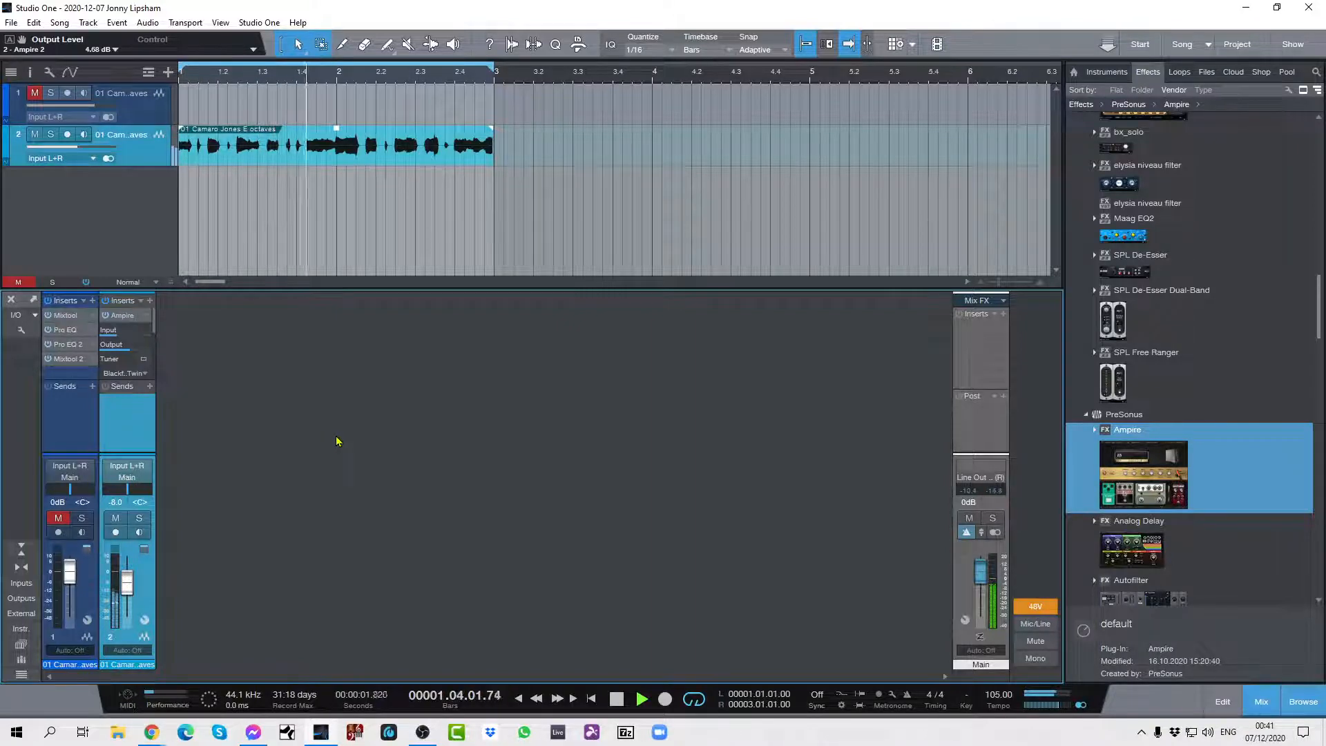
{"action": "key", "text": "space"}
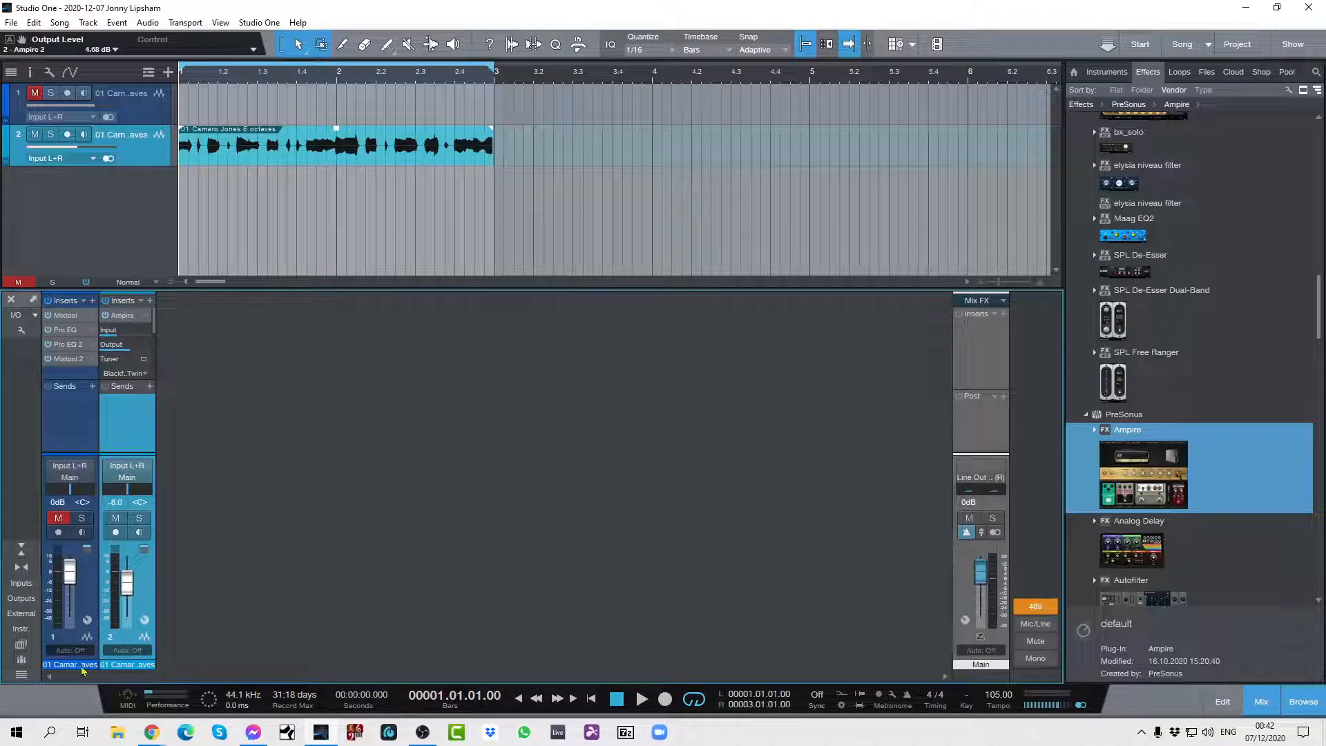
Reopen channel 2's insert routing view and move its window clear of the lower mixer area.
{"action": "left_click", "coordinate": [144, 620]}
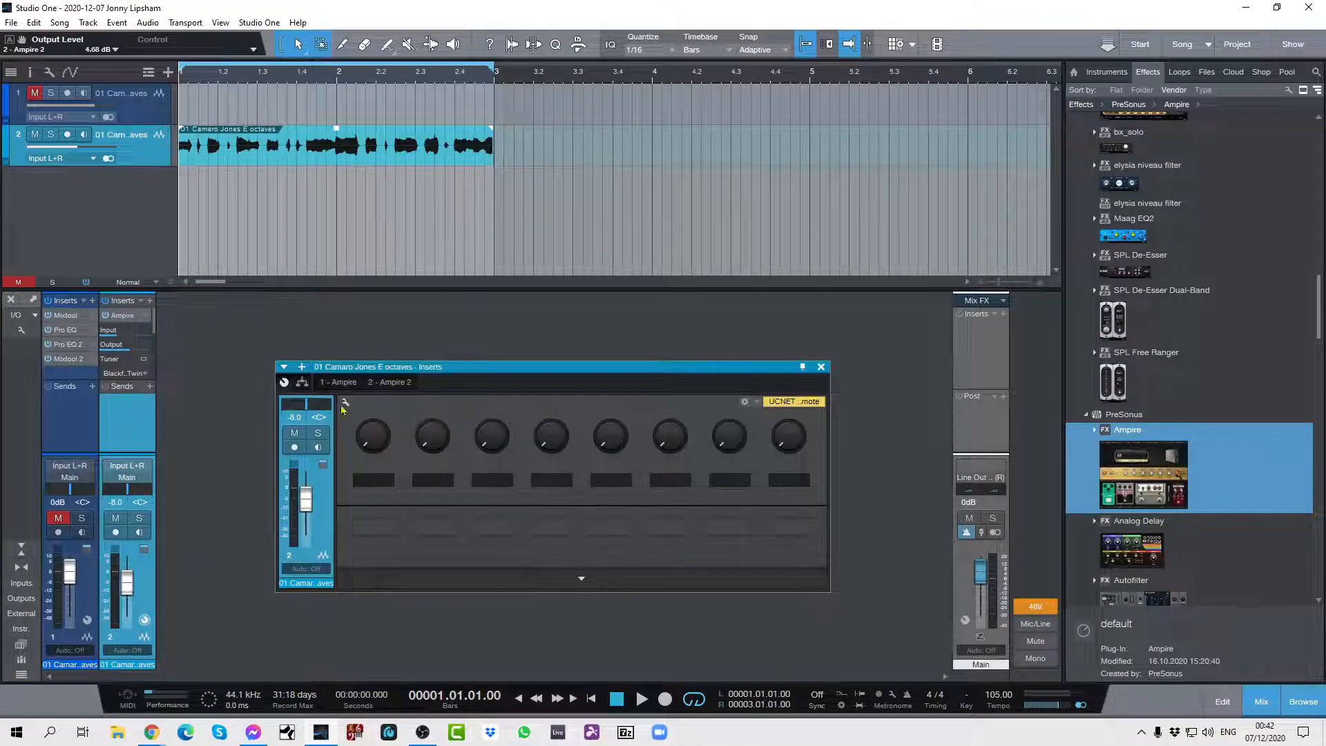
{"action": "left_click", "coordinate": [303, 382]}
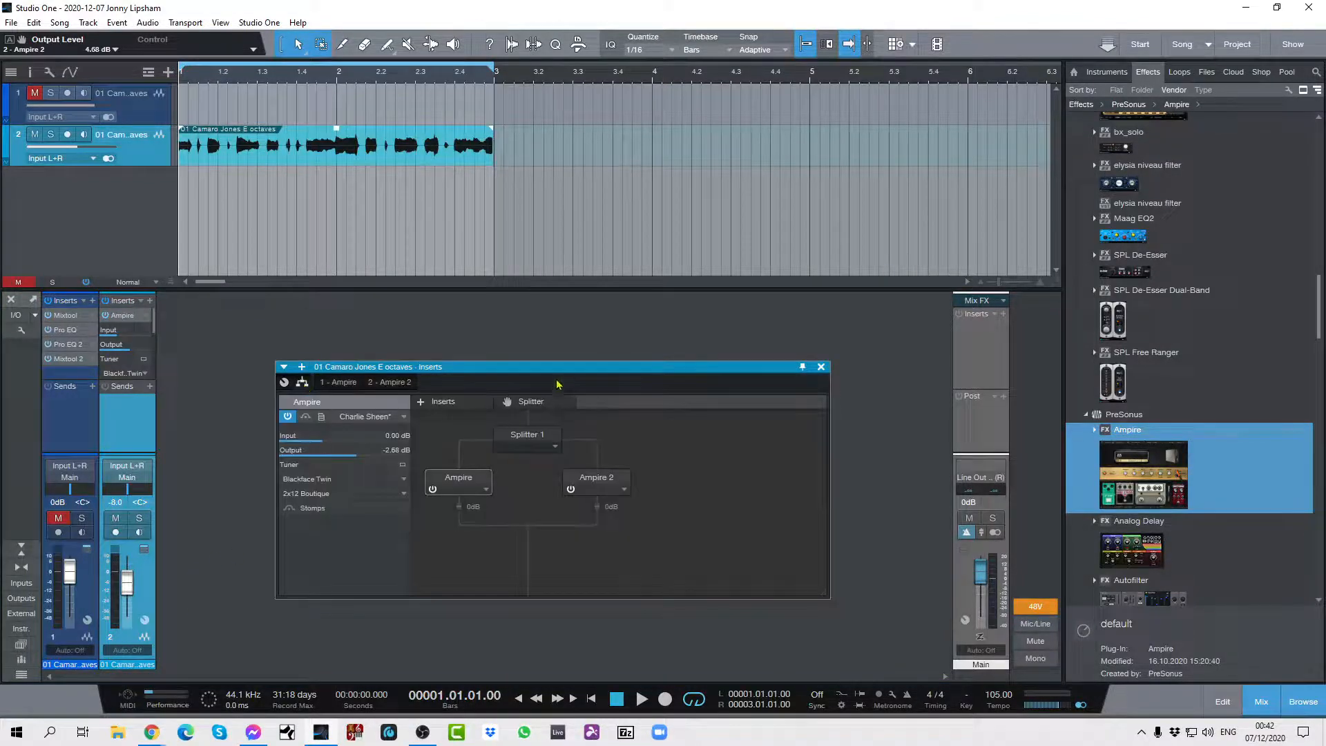
{"action": "left_click_drag", "start_coordinate": [557, 372], "coordinate": [573, 321]}
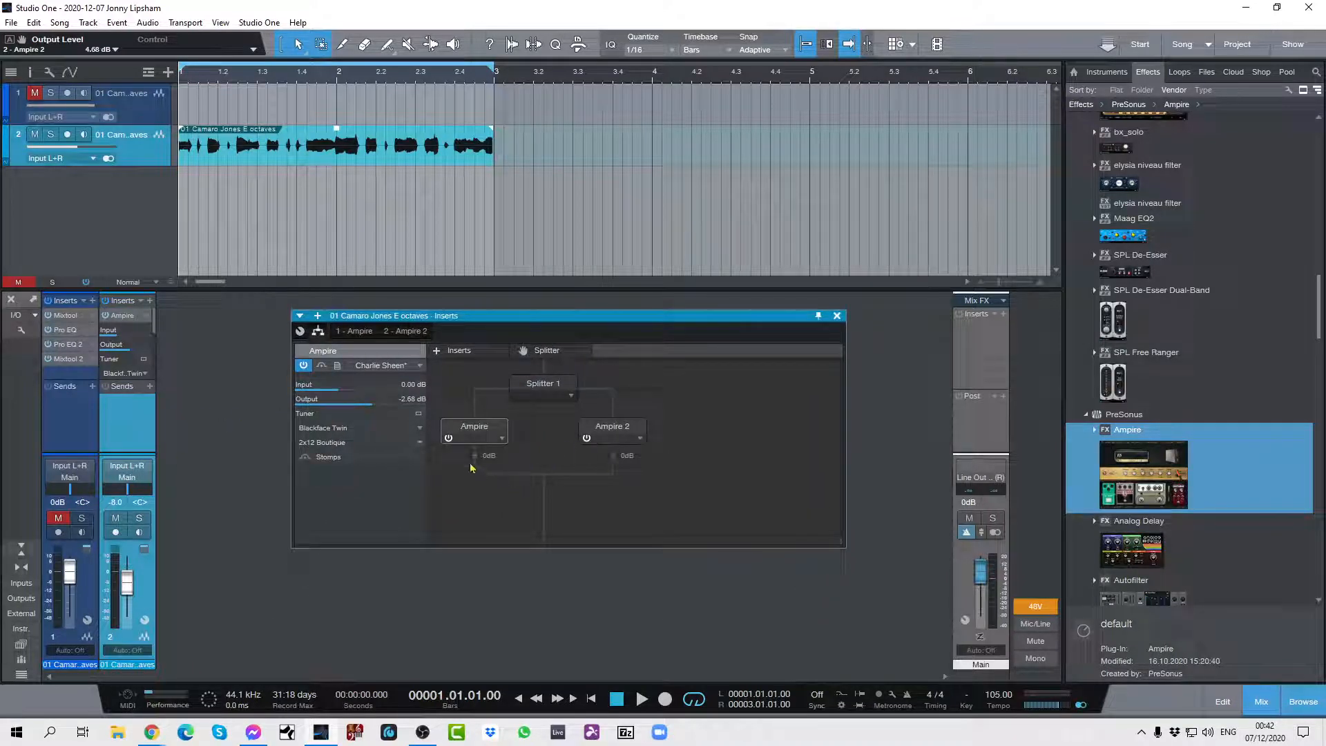
Balance the splitter branches against the looped guitar, setting the Ampire branch to about -0.8 dB and the Ampire 2 branch to +1.5 dB.
{"action": "left_click_drag", "start_coordinate": [476, 481], "coordinate": [478, 506]}
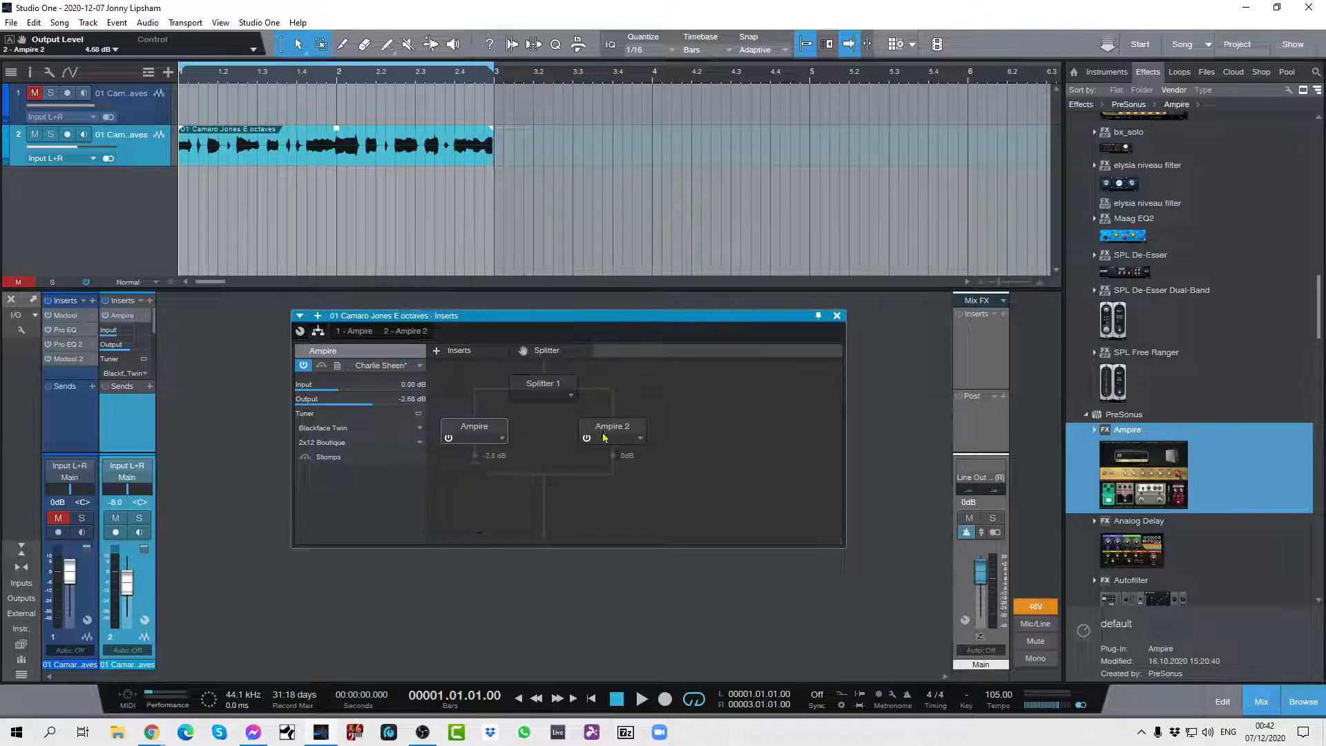
{"action": "key", "text": "space"}
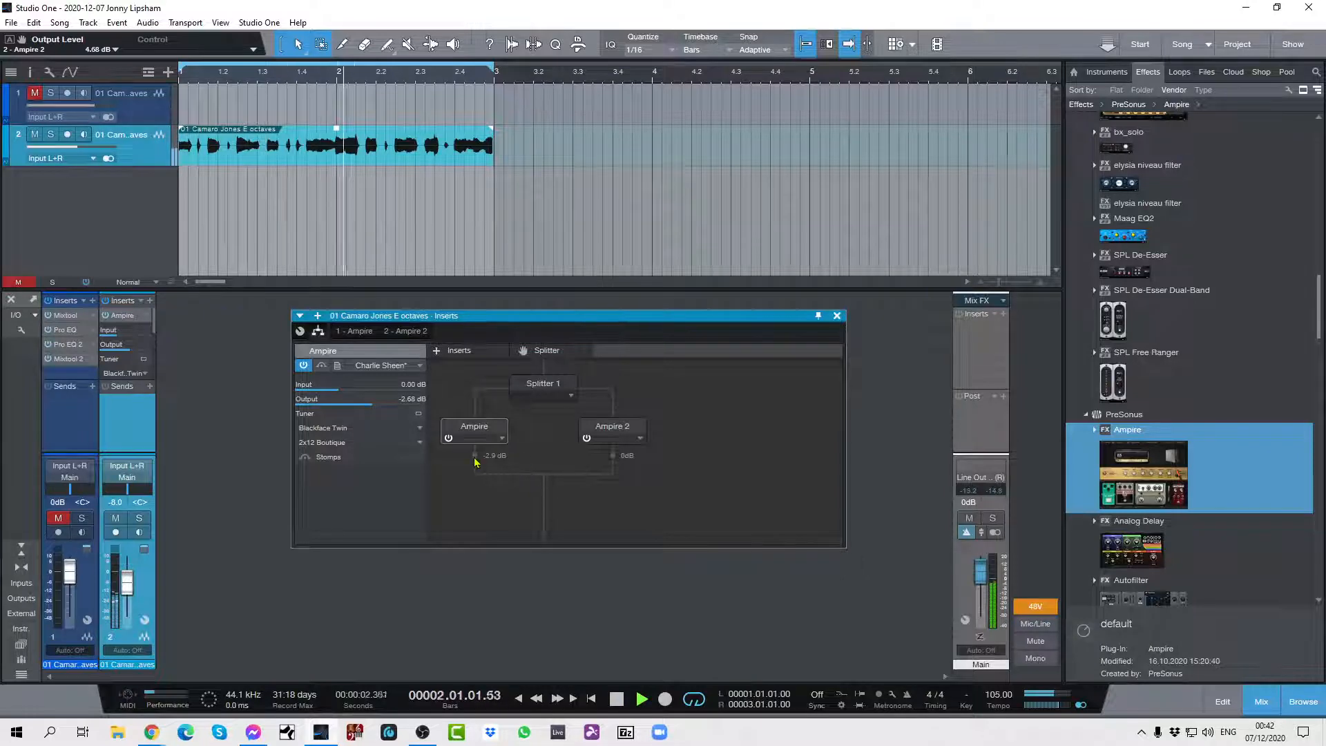
{"action": "mouse_move", "coordinate": [475, 458]}
{"action": "left_mouse_down"}
{"action": "mouse_move", "coordinate": [475, 488]}
{"action": "mouse_move", "coordinate": [475, 474]}
{"action": "left_mouse_up"}
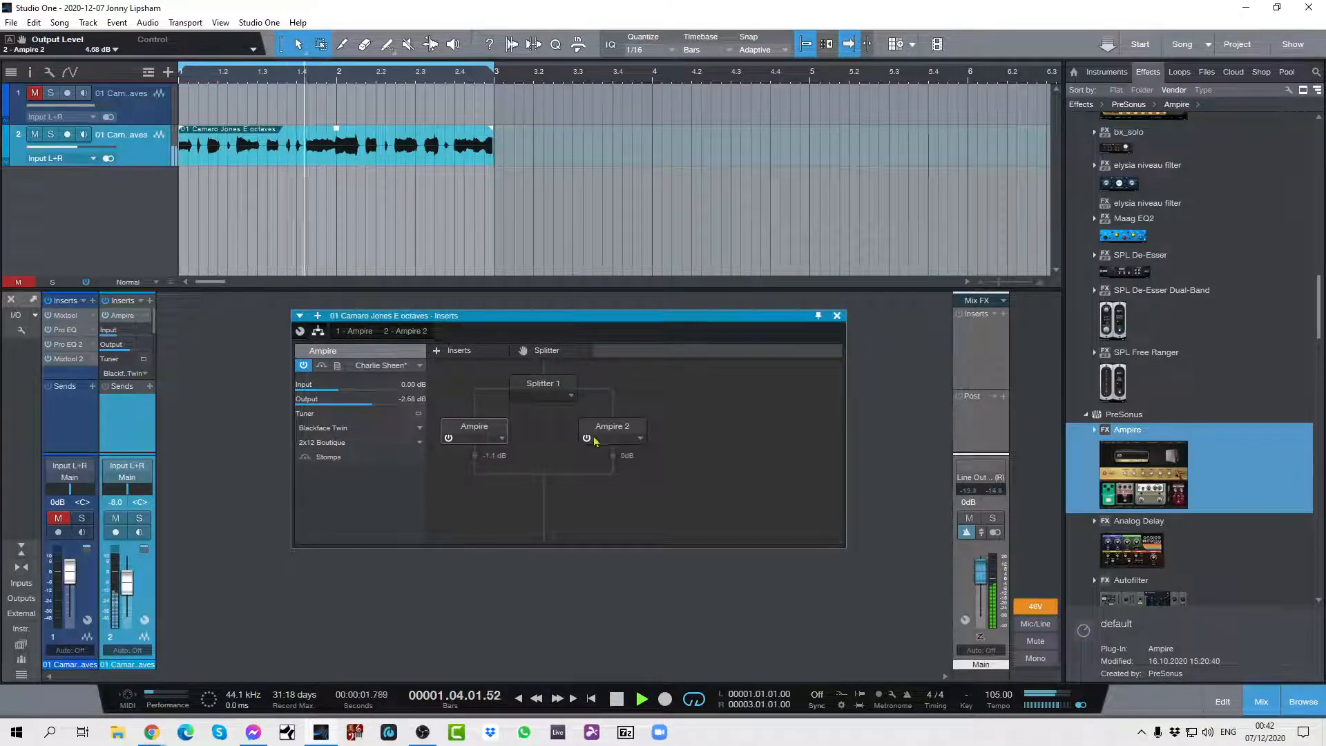
{"action": "left_click_drag", "start_coordinate": [613, 475], "coordinate": [616, 468]}
{"action": "left_click_drag", "start_coordinate": [475, 481], "coordinate": [478, 488]}
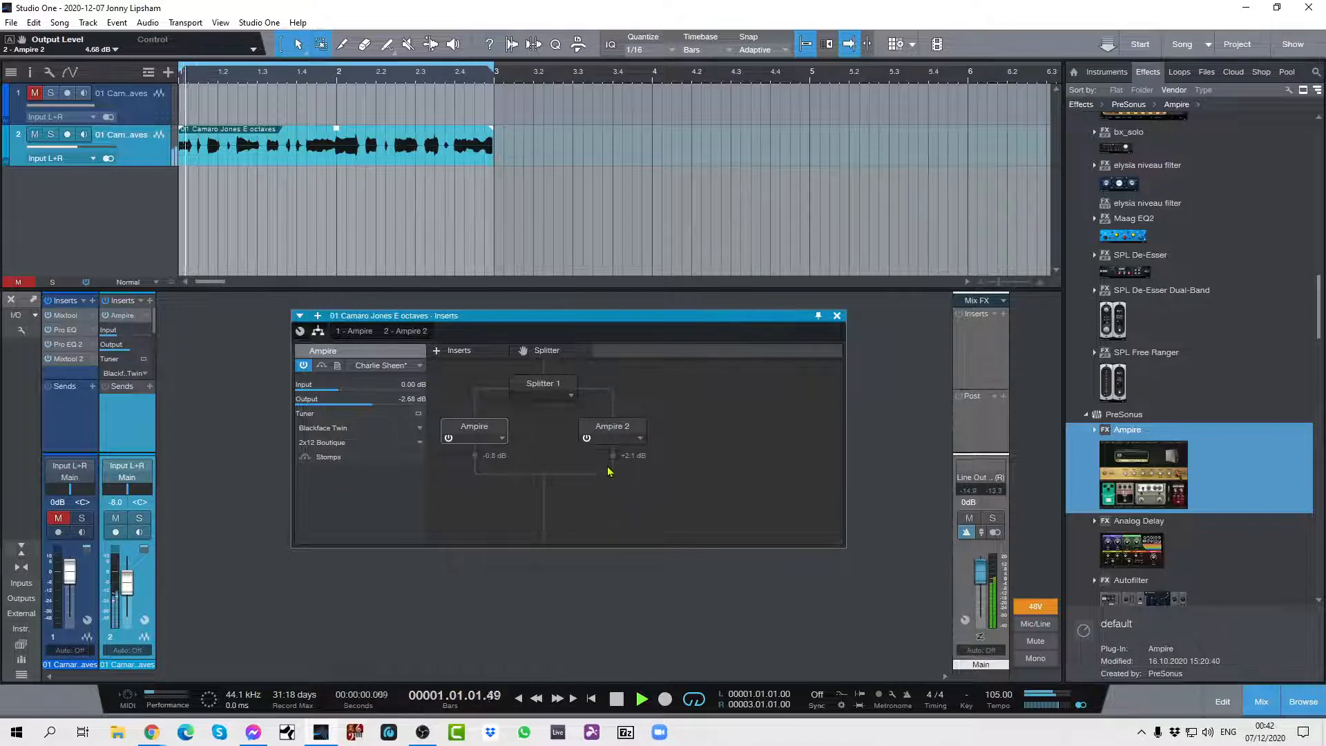
{"action": "left_click_drag", "start_coordinate": [616, 478], "coordinate": [613, 481]}
{"action": "key", "text": "space"}
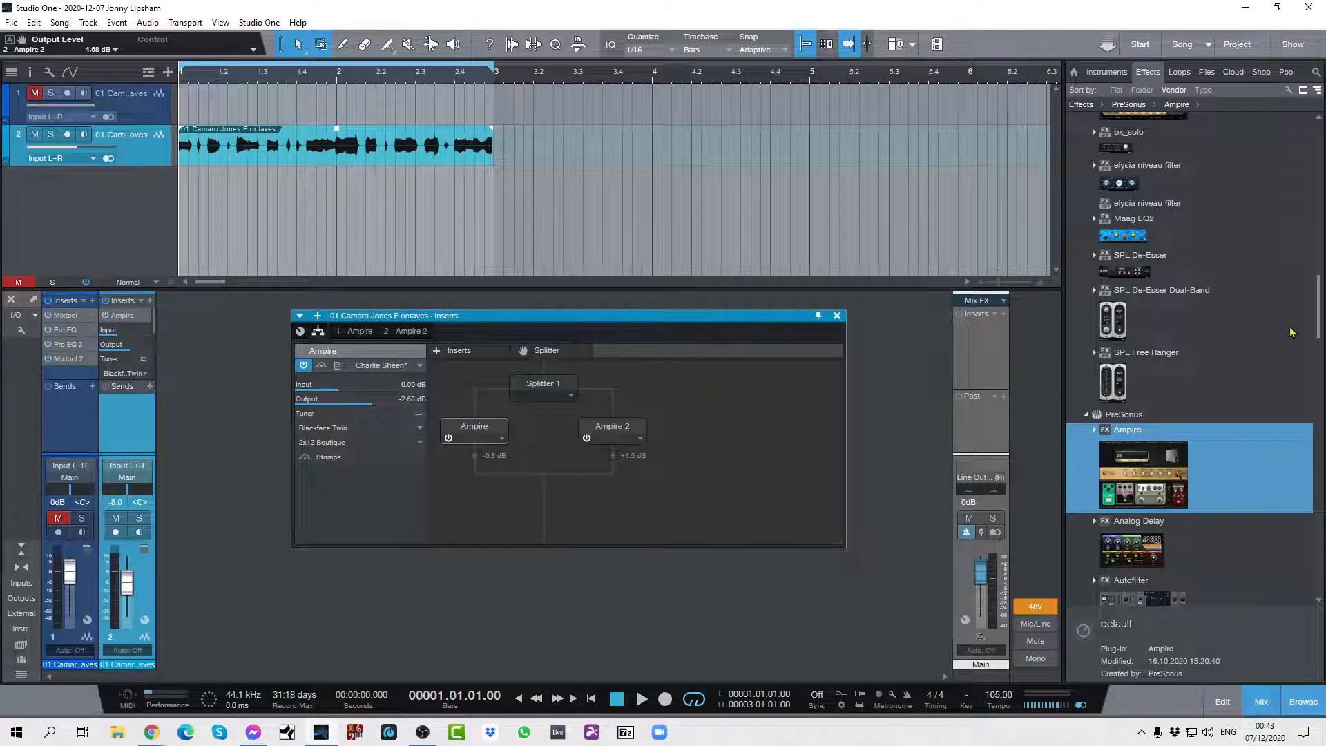
Add a Mixtool after the point where the splitter branches merge and set its gain to -8.16 dB.
{"action": "left_click_drag", "start_coordinate": [1318, 325], "coordinate": [1274, 465]}
{"action": "left_click_drag", "start_coordinate": [1126, 295], "coordinate": [550, 520]}
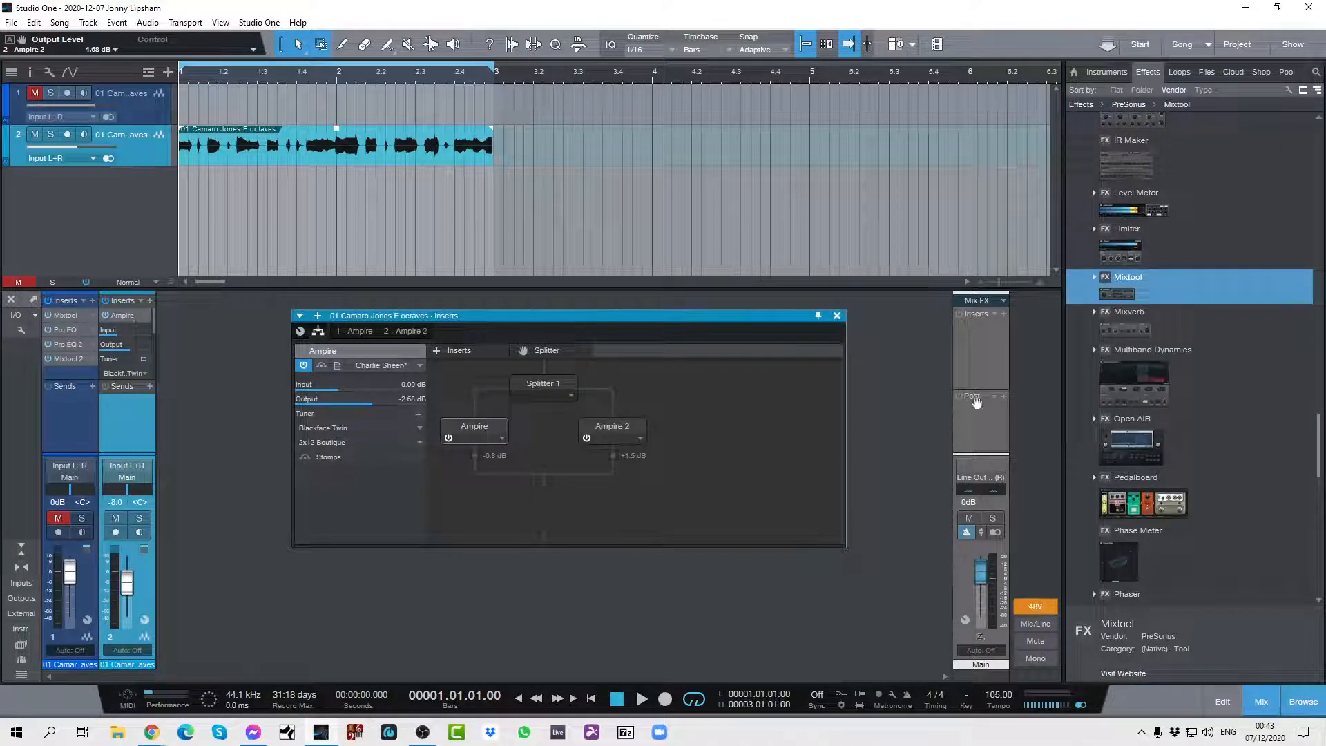
{"action": "left_click_drag", "start_coordinate": [1124, 290], "coordinate": [557, 499]}
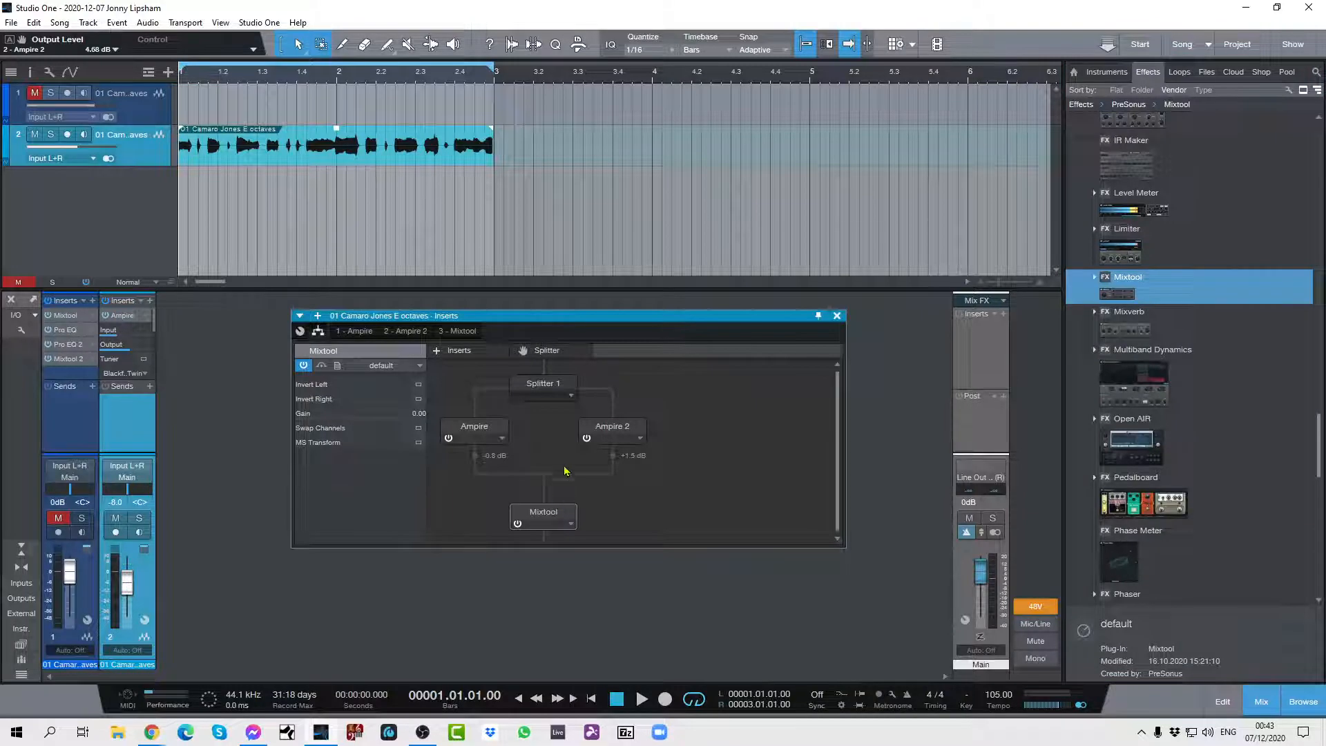
{"action": "left_click", "coordinate": [571, 524]}
{"action": "left_click", "coordinate": [559, 541]}
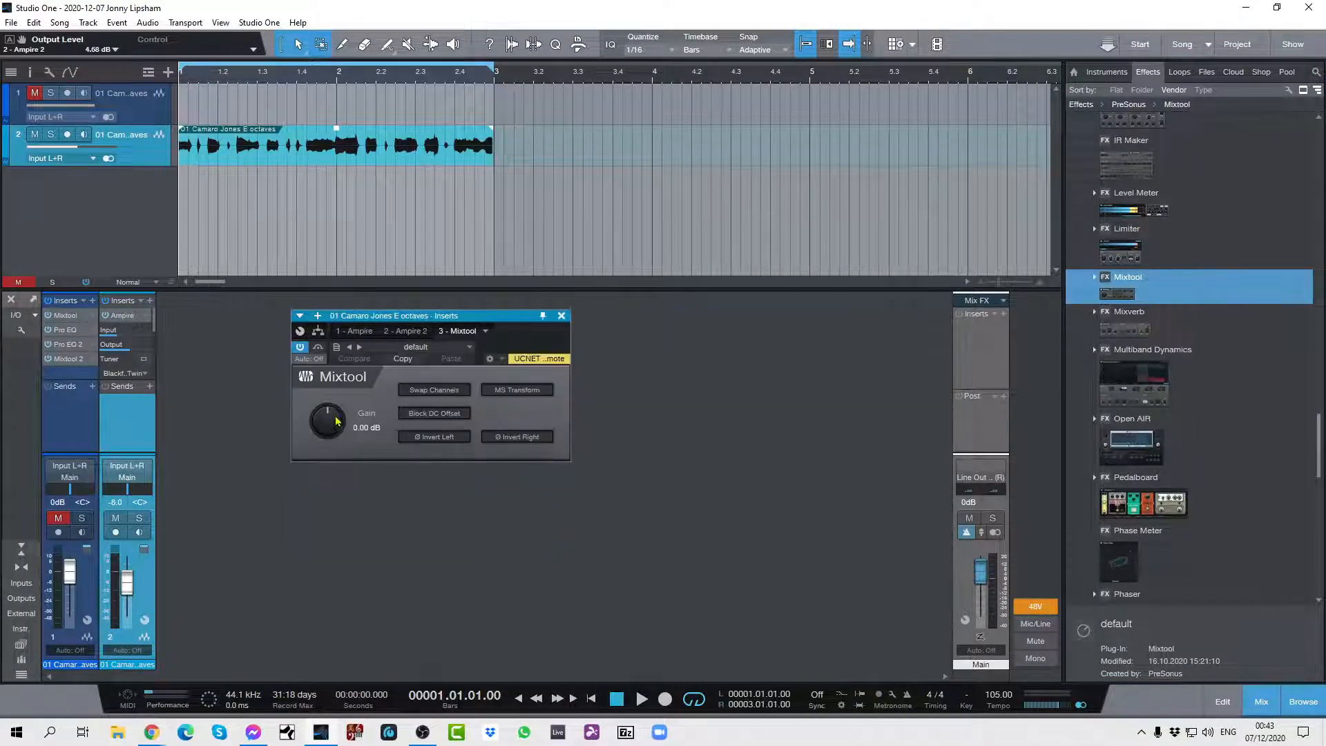
{"action": "left_click_drag", "start_coordinate": [332, 419], "coordinate": [323, 429]}
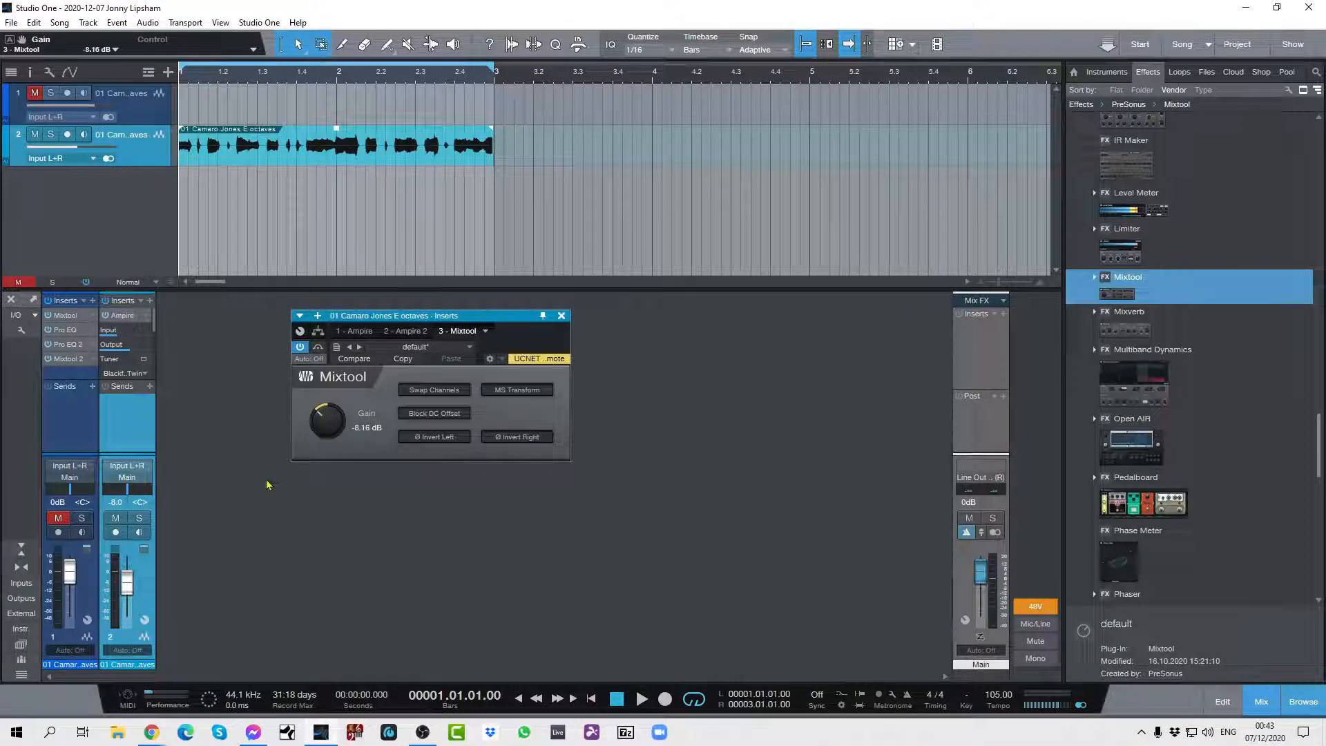
Play the loop while raising channel 2's volume to -1.3 dB, then stop playback and close the Mixtool window.
{"action": "key", "text": "space"}
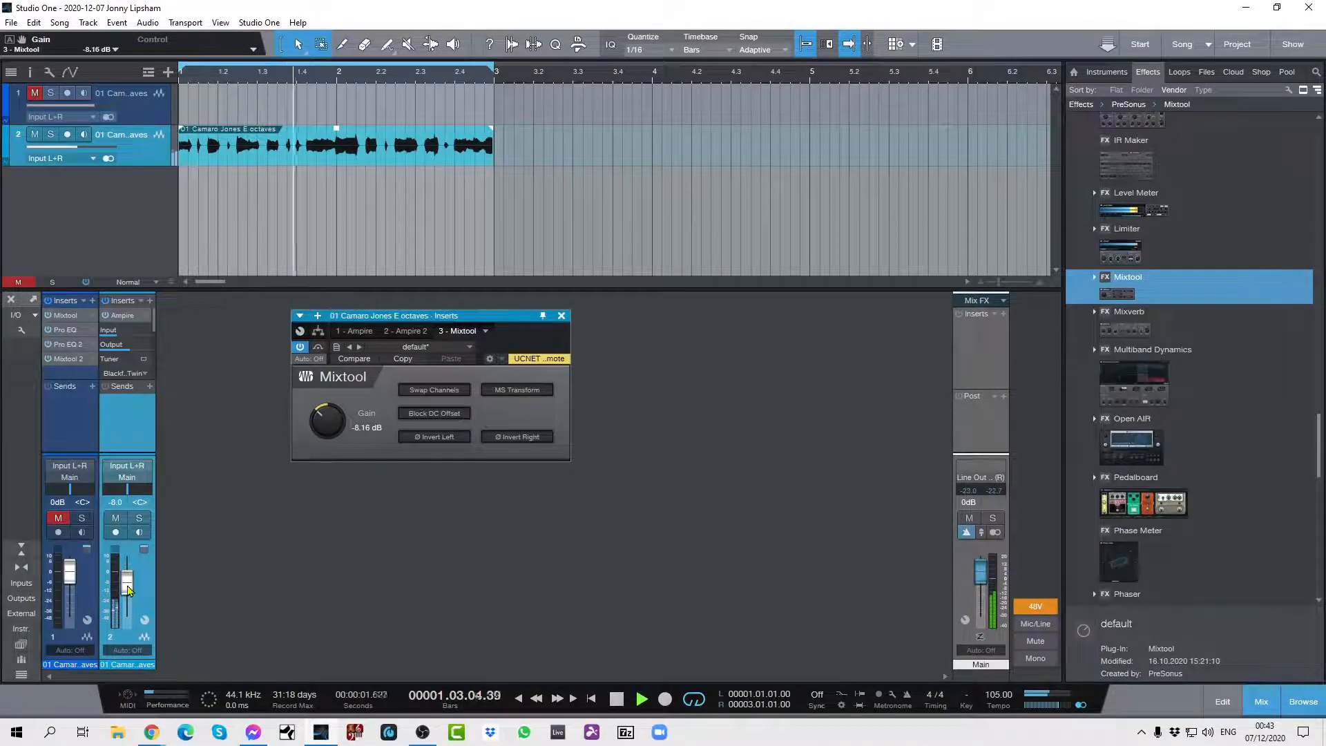
{"action": "scroll", "coordinate": [128, 589], "scroll_direction": "up", "scroll_amount": 5}
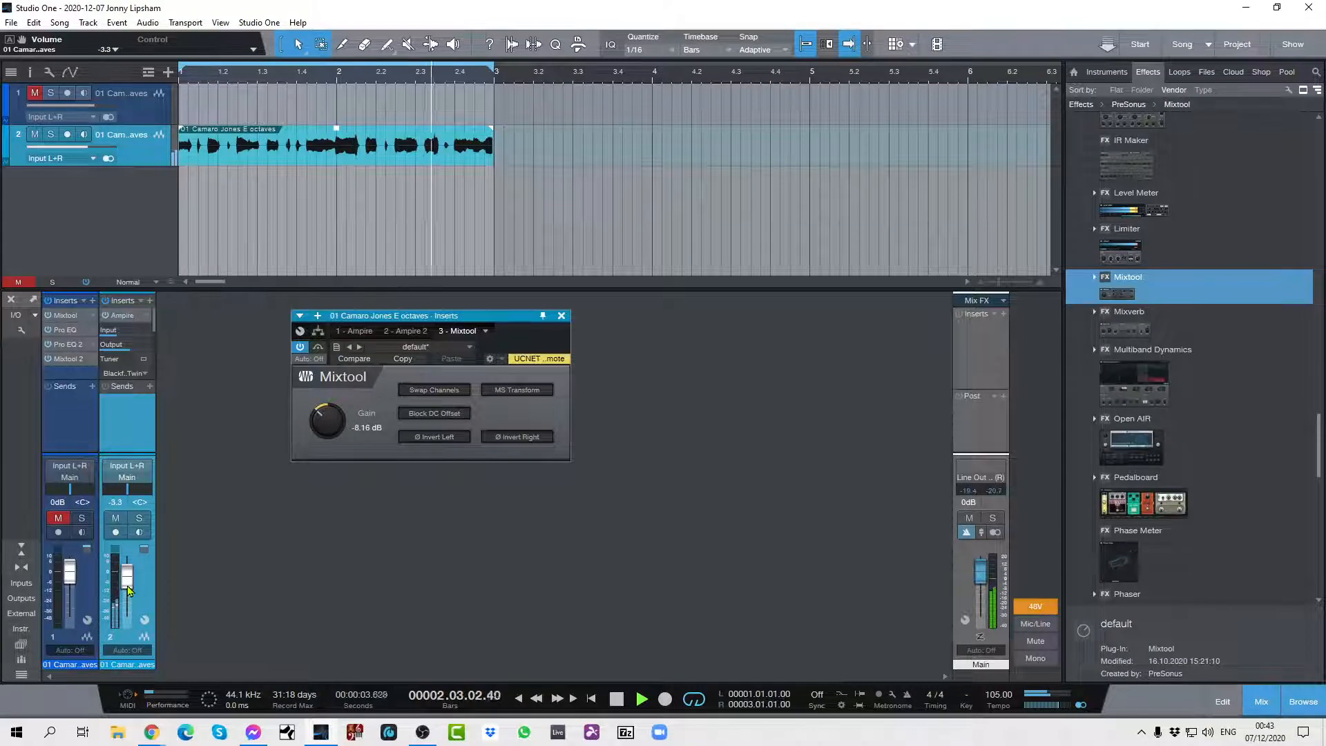
{"action": "scroll", "coordinate": [128, 589], "scroll_direction": "up", "scroll_amount": 3}
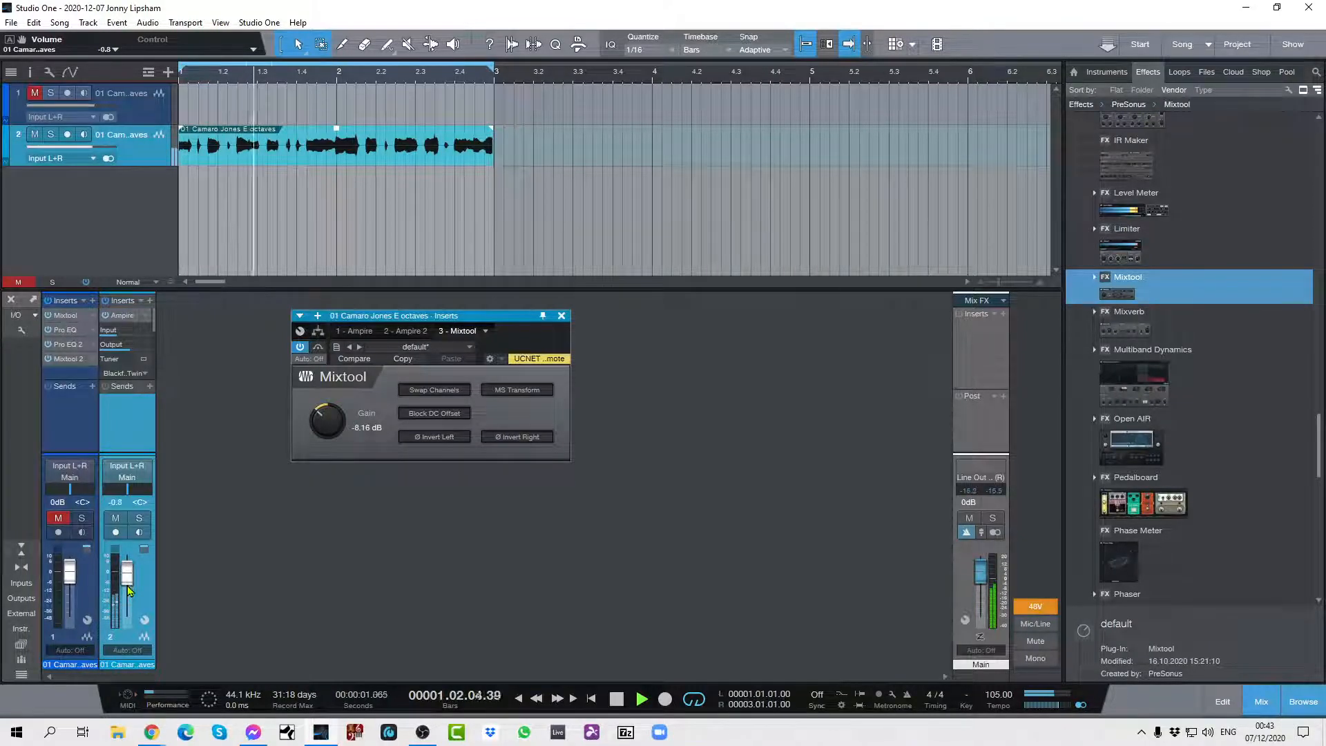
{"action": "scroll", "coordinate": [129, 590], "scroll_direction": "down", "scroll_amount": 1}
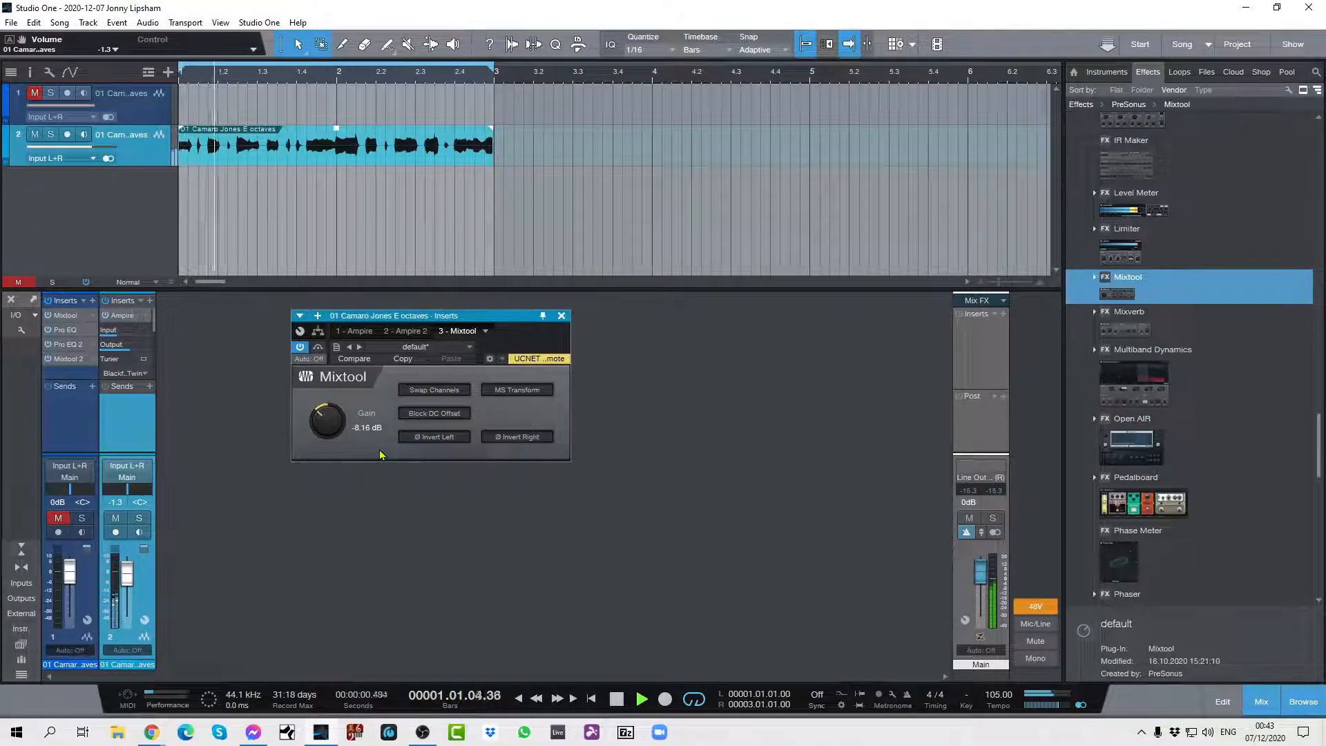
{"action": "key", "text": "space"}
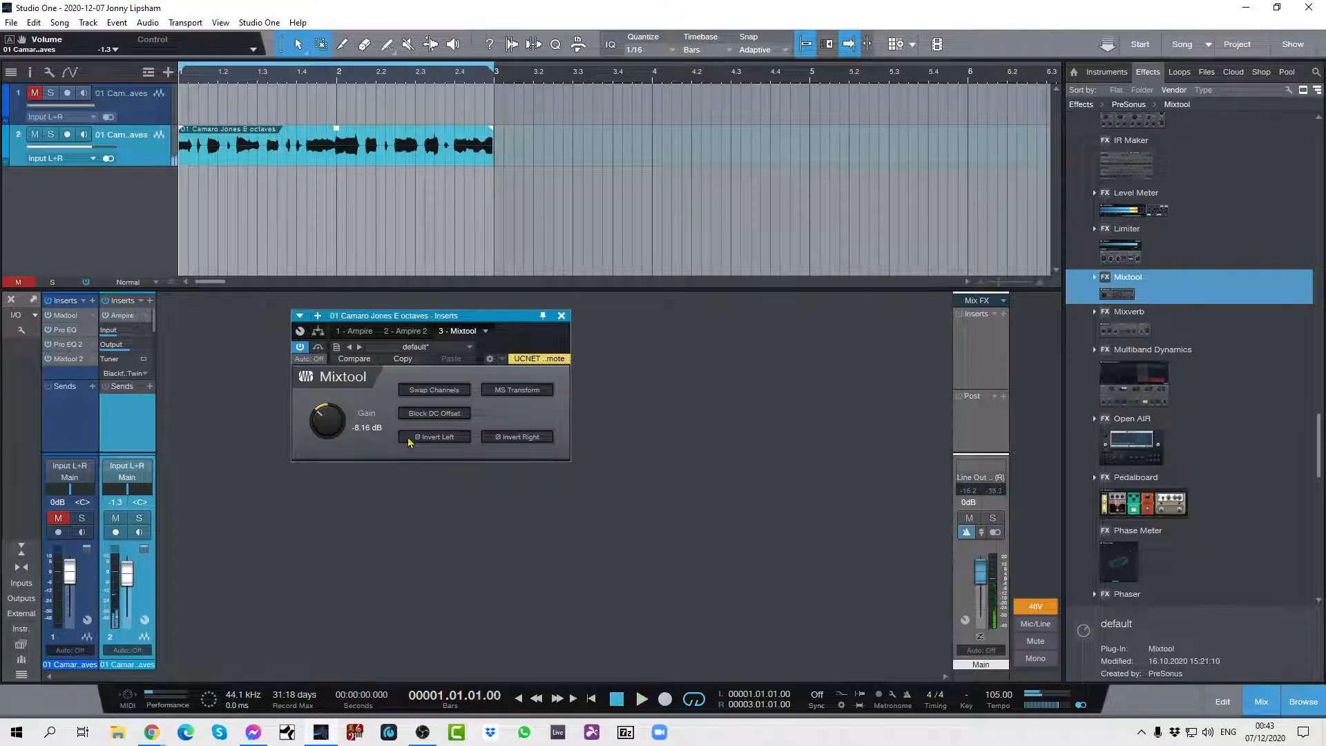
{"action": "left_click", "coordinate": [562, 315]}
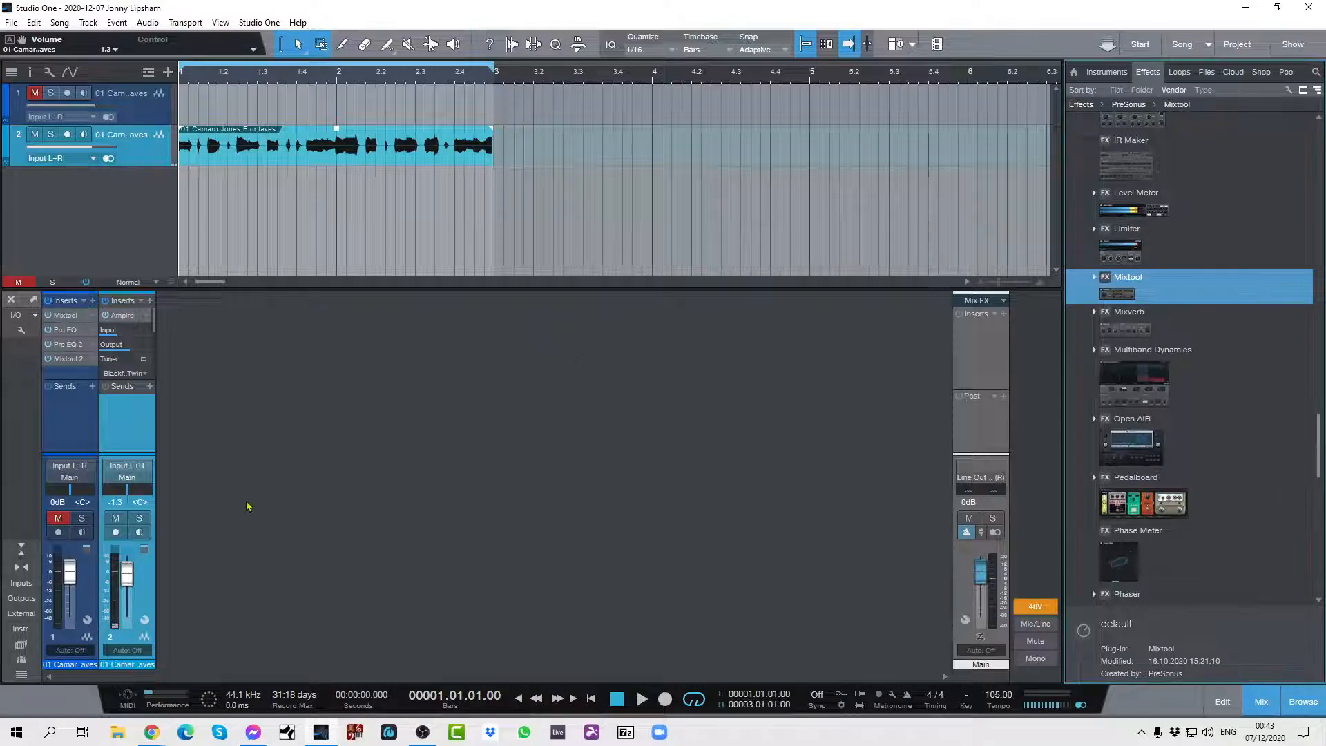
Compare the looped guitar's level with all of channel 2's inserts bypassed and active, finishing with them bypassed.
{"action": "left_click", "coordinate": [107, 302]}
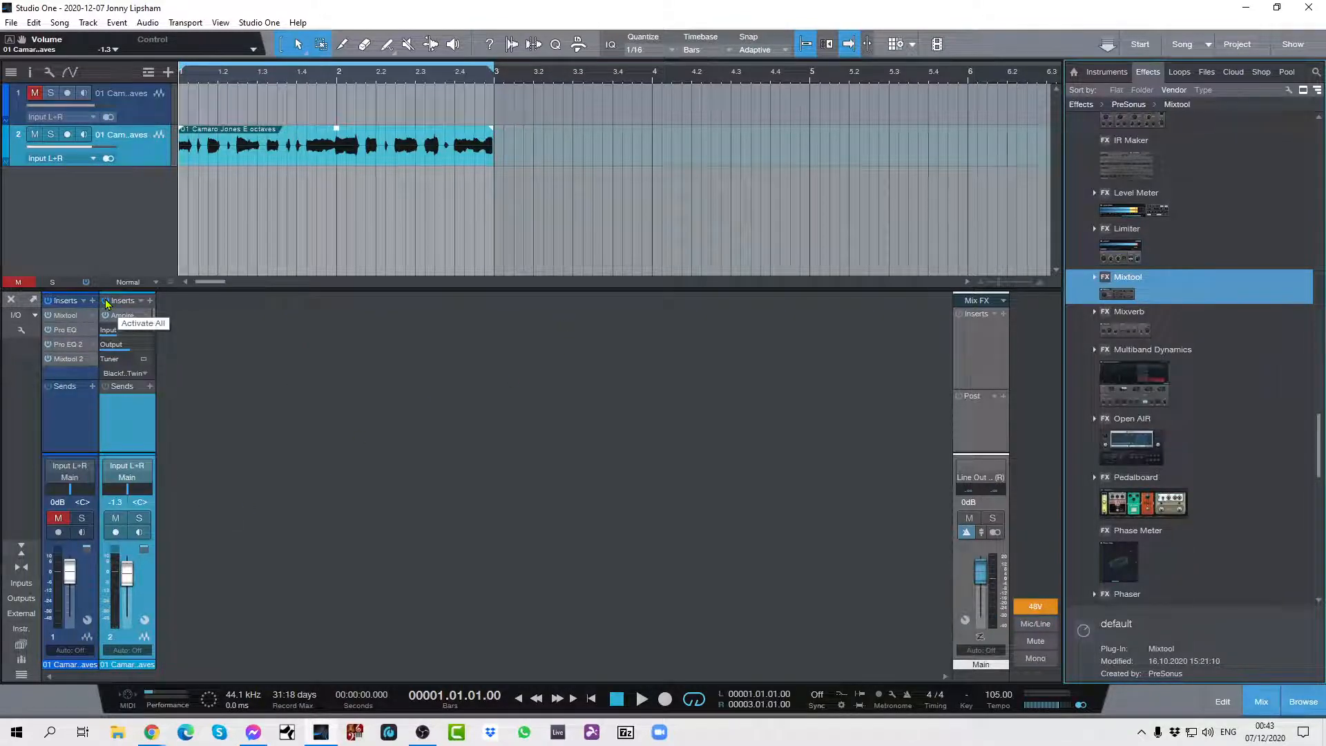
{"action": "key", "text": "space"}
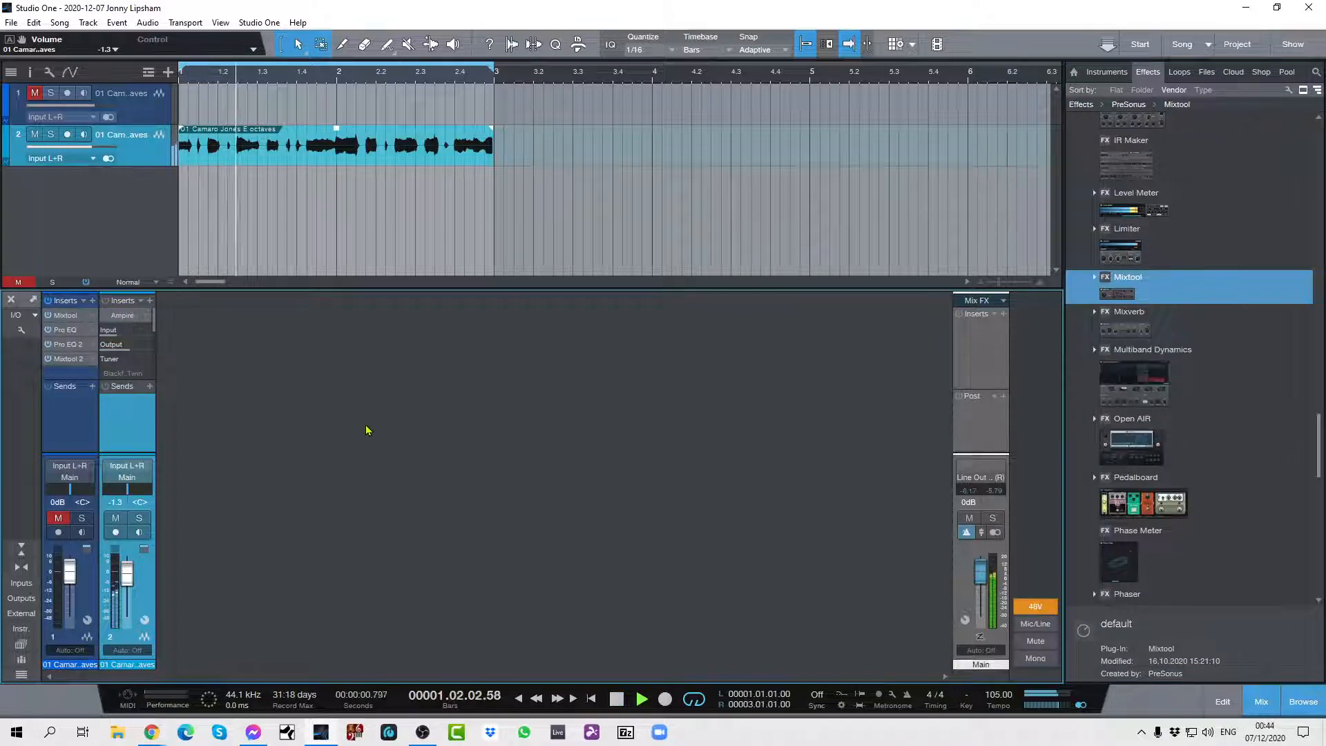
{"action": "left_click", "coordinate": [106, 302]}
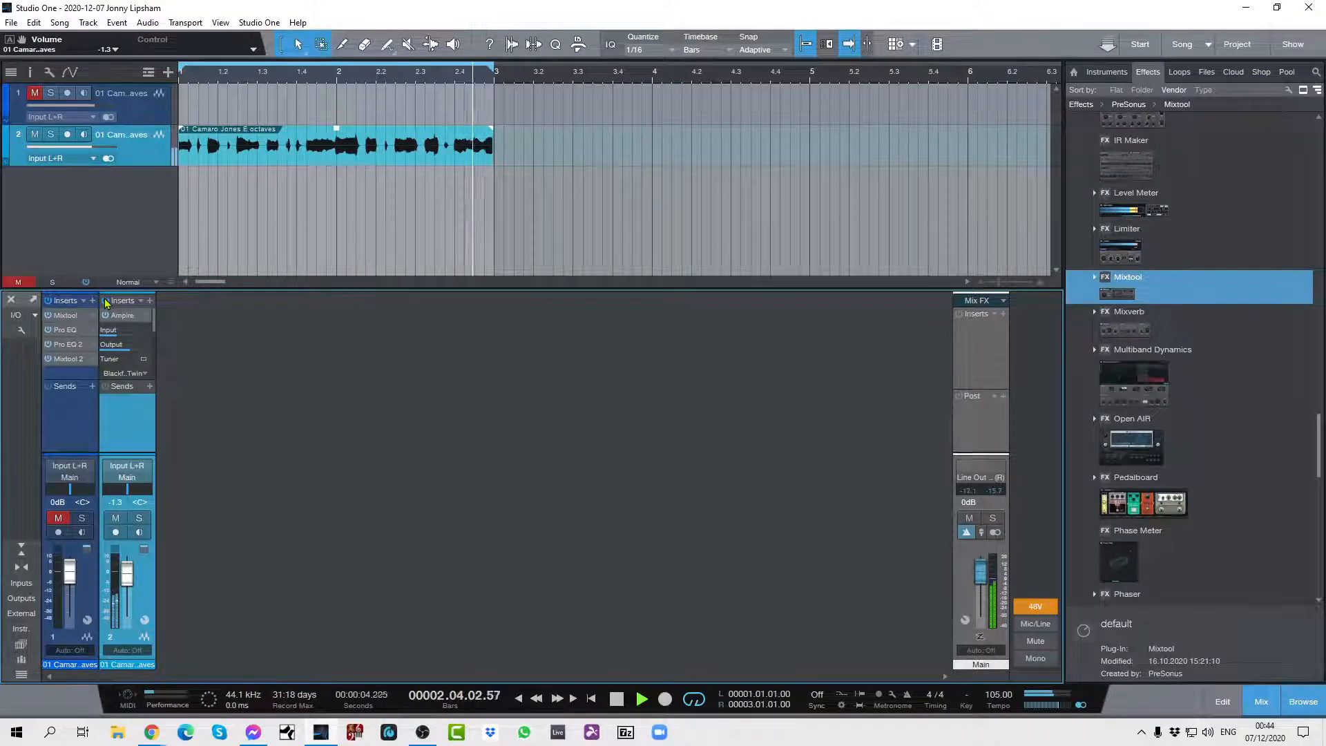
{"action": "left_click", "coordinate": [106, 302]}
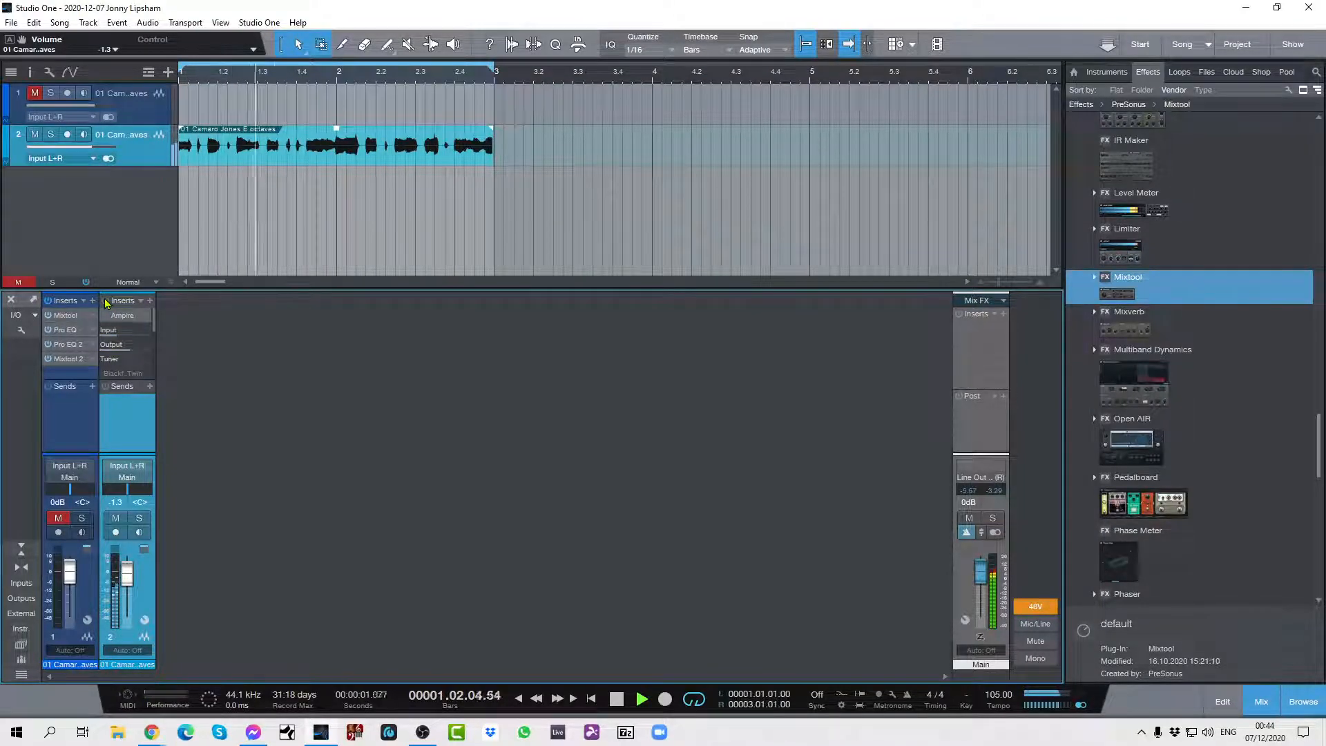
{"action": "left_click", "coordinate": [105, 302]}
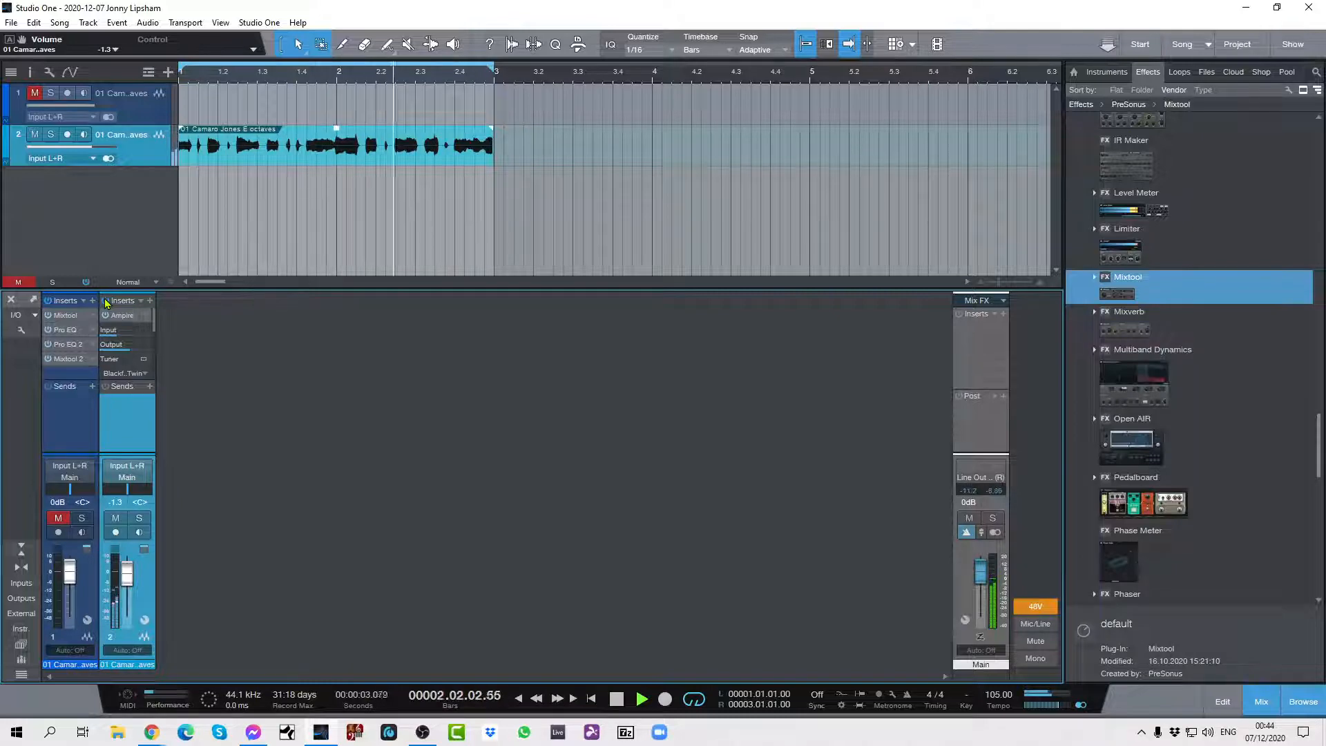
{"action": "left_click", "coordinate": [106, 302]}
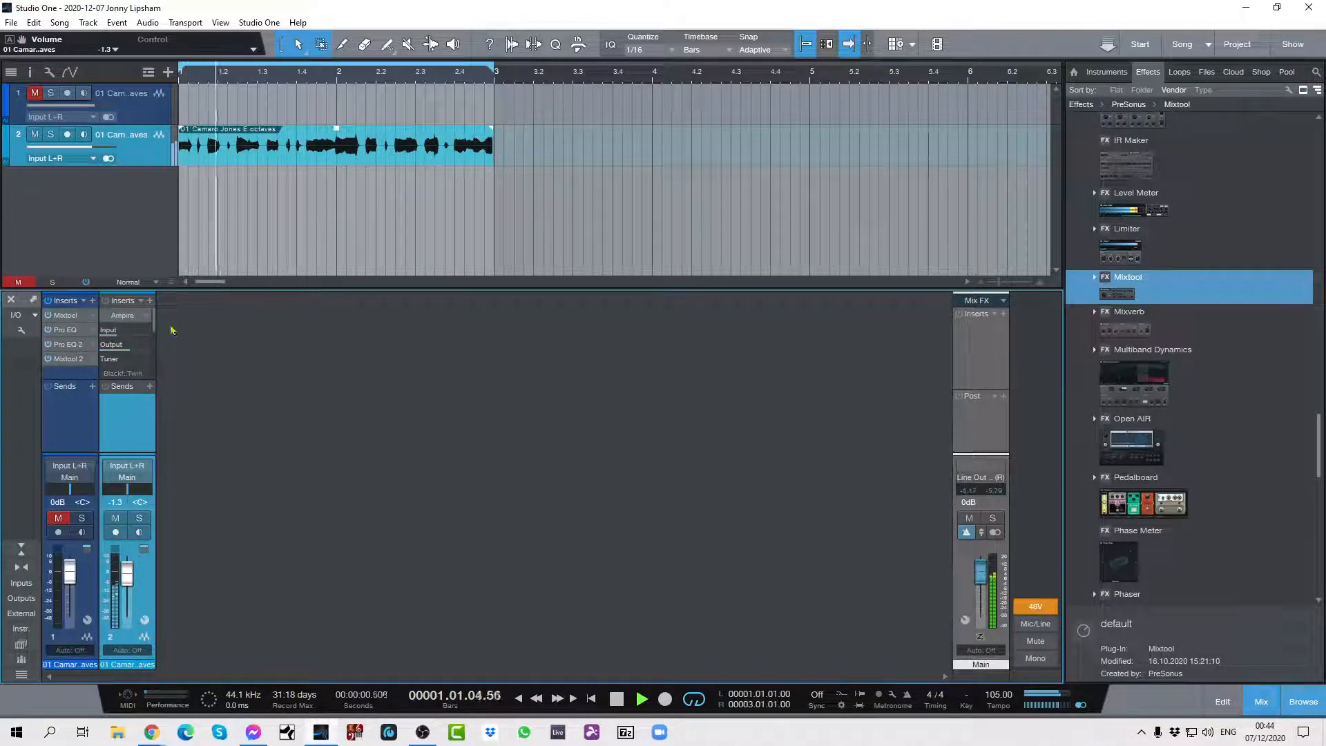
{"action": "key", "text": "space"}
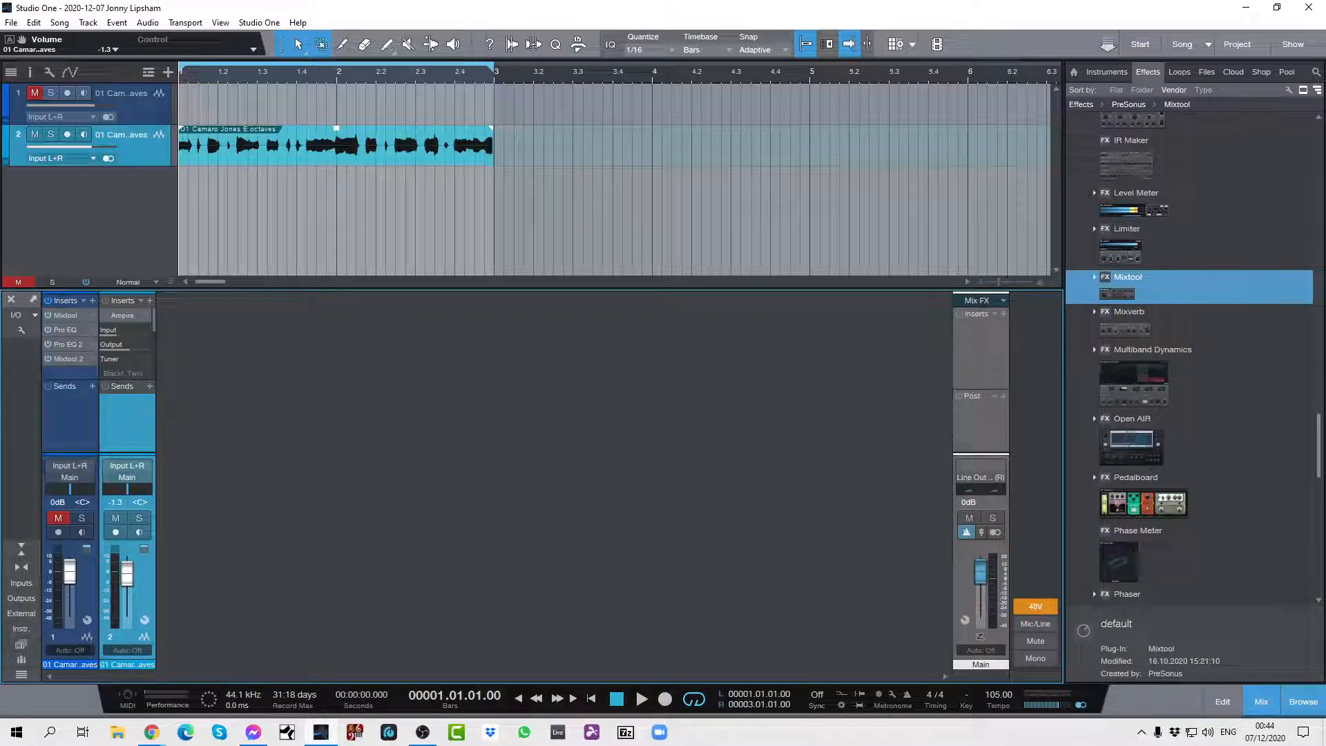
Reopen channel 2's insert window and show its routing view with the splitter branches and Mixtool.
{"action": "left_click", "coordinate": [144, 619]}
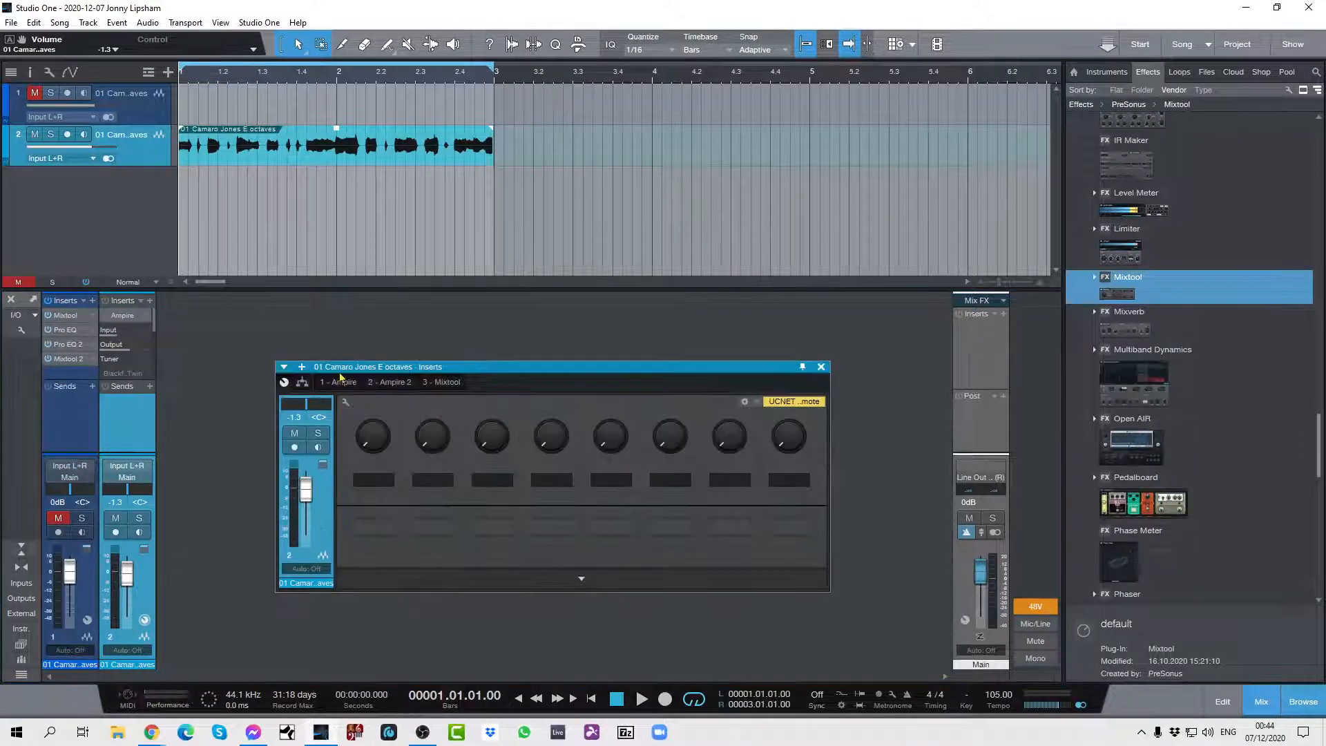
{"action": "left_click", "coordinate": [302, 382]}
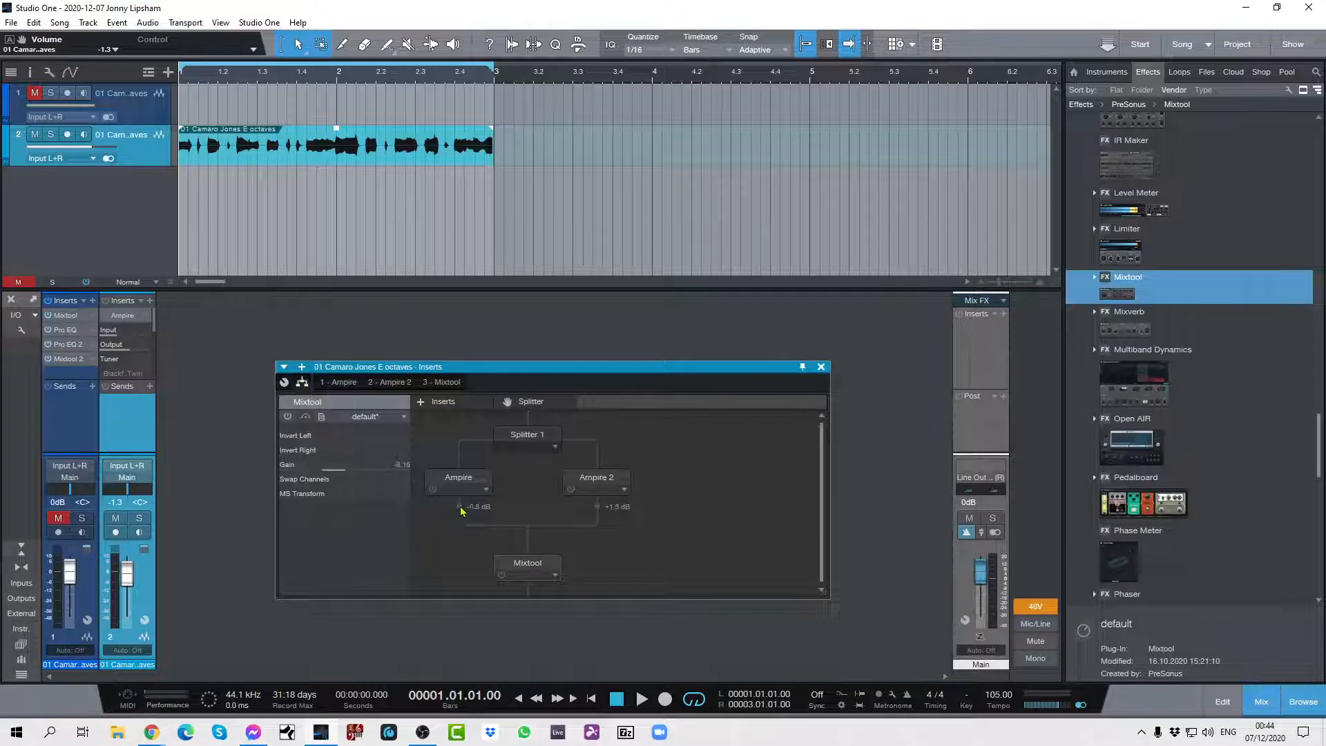
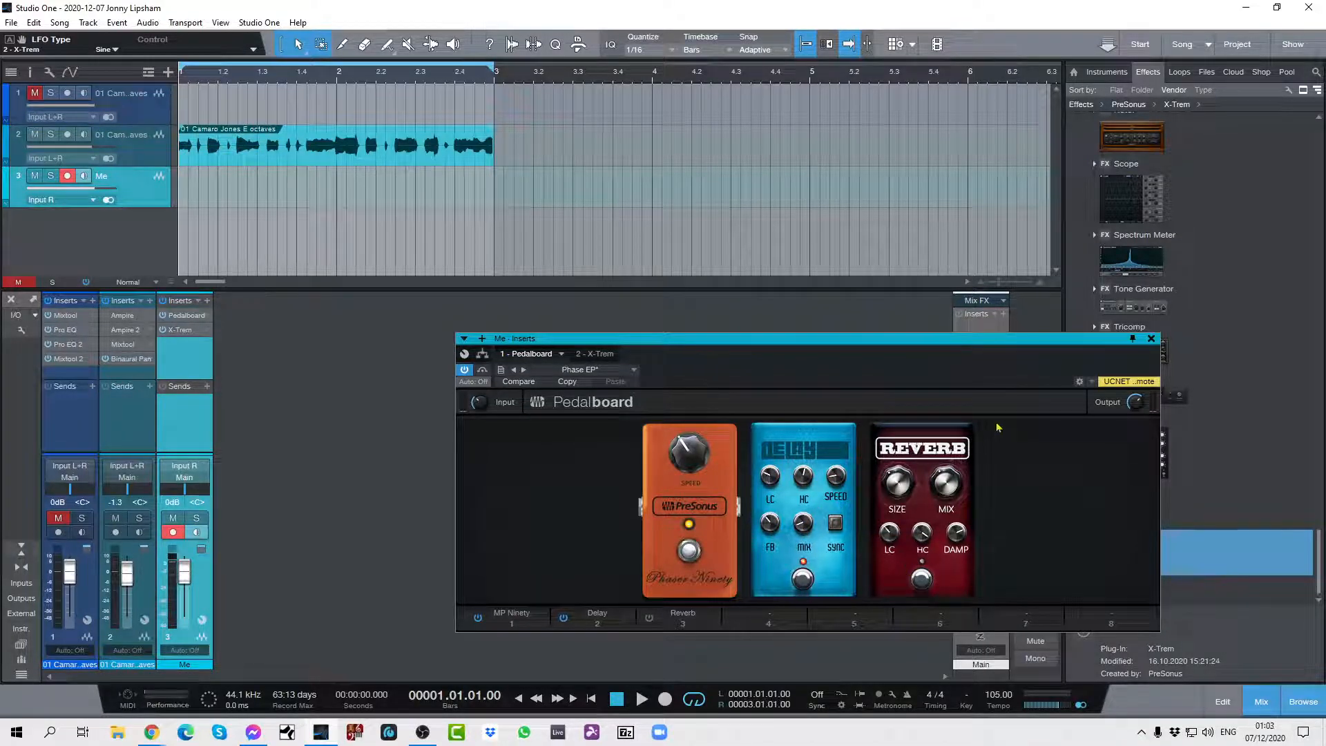
Compare the triangle and sine LFO shapes in the Me channel's X-Trem, finishing with sine, and close the insert window.
{"action": "left_click", "coordinate": [1151, 340]}
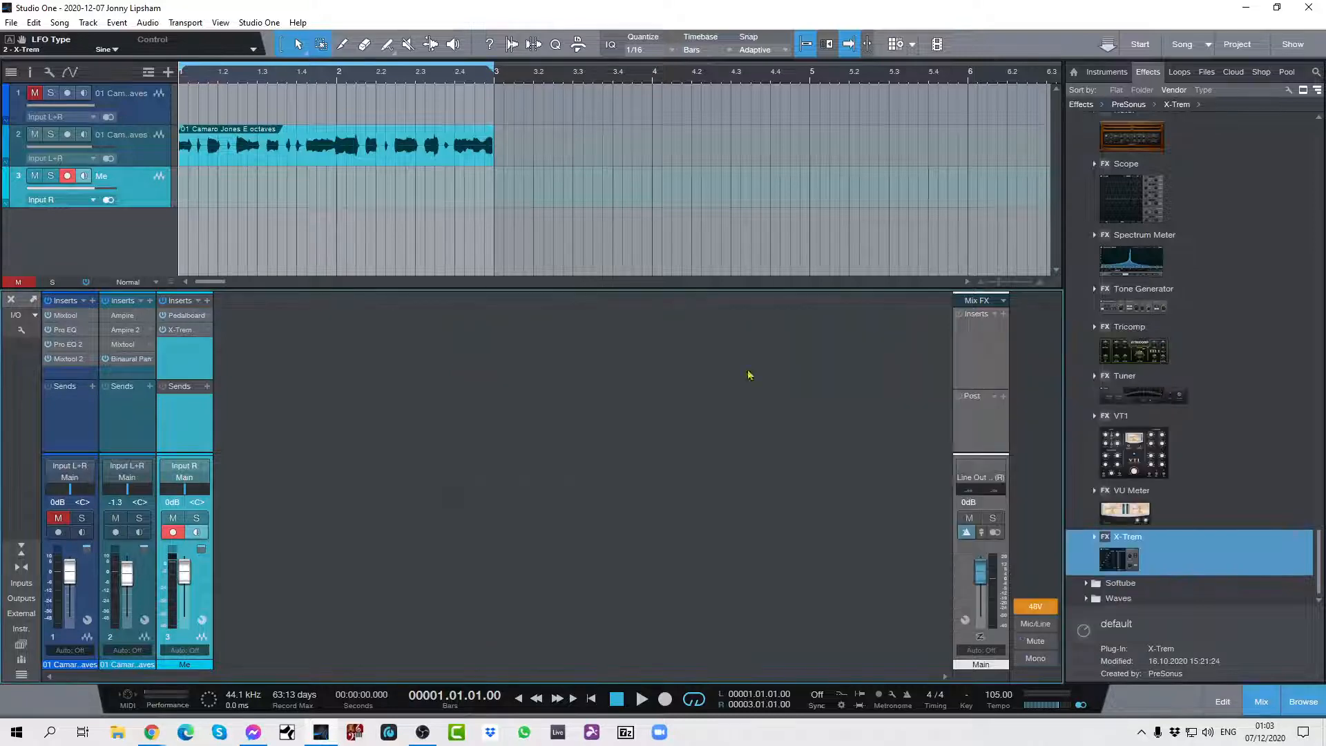
{"action": "left_click", "coordinate": [207, 332]}
{"action": "left_click", "coordinate": [222, 346]}
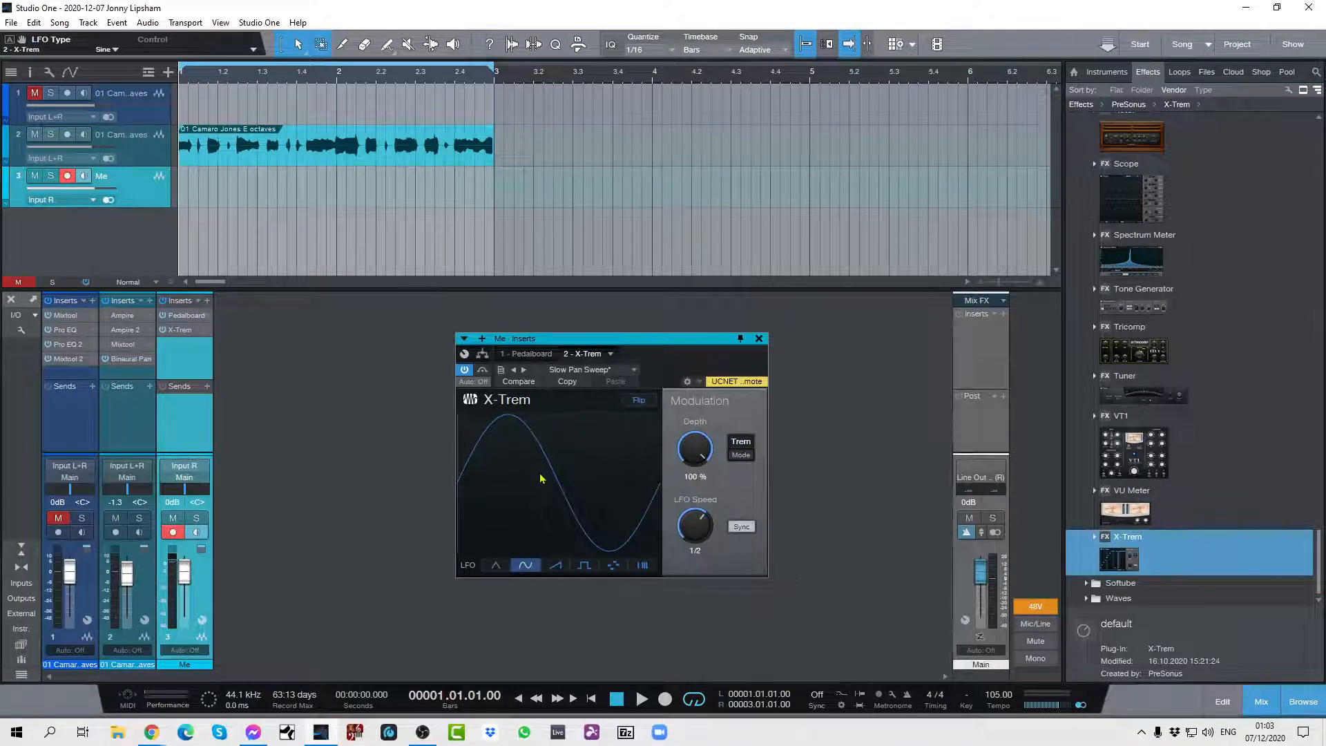
{"action": "left_click", "coordinate": [497, 568]}
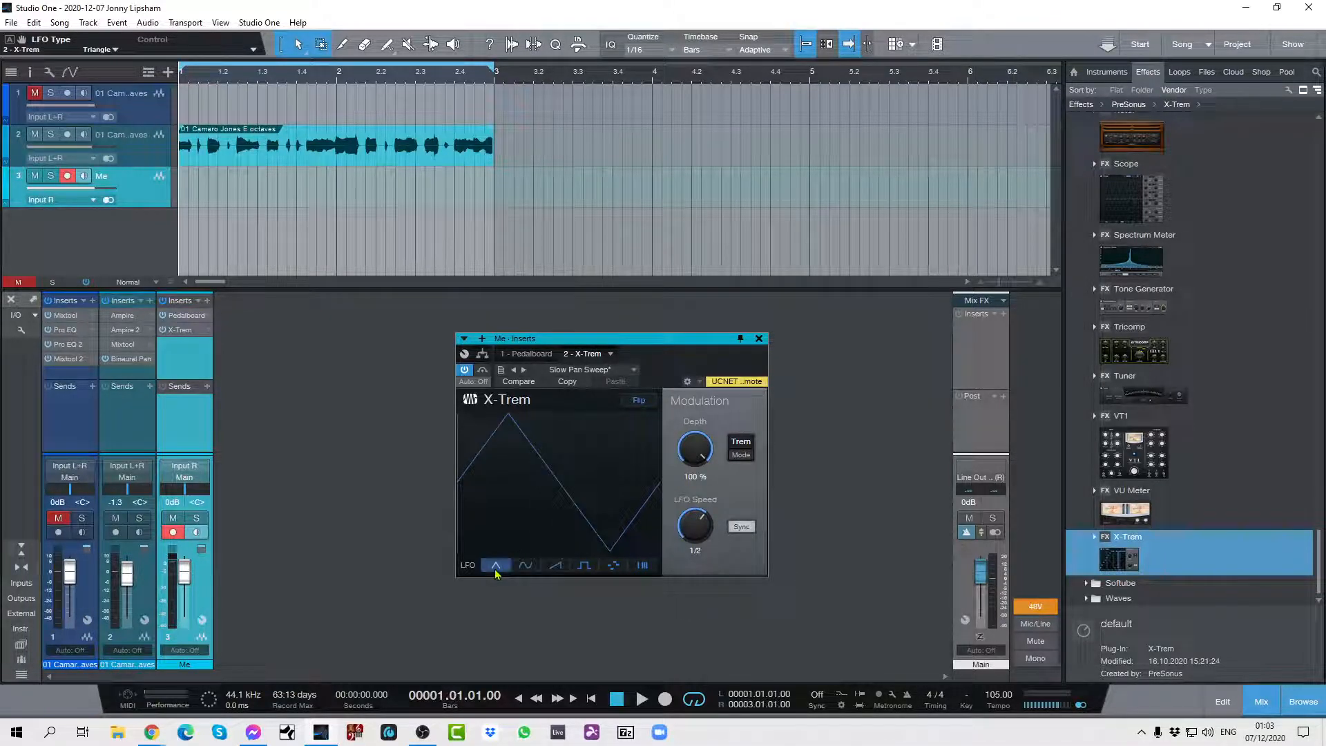
{"action": "left_click", "coordinate": [525, 567]}
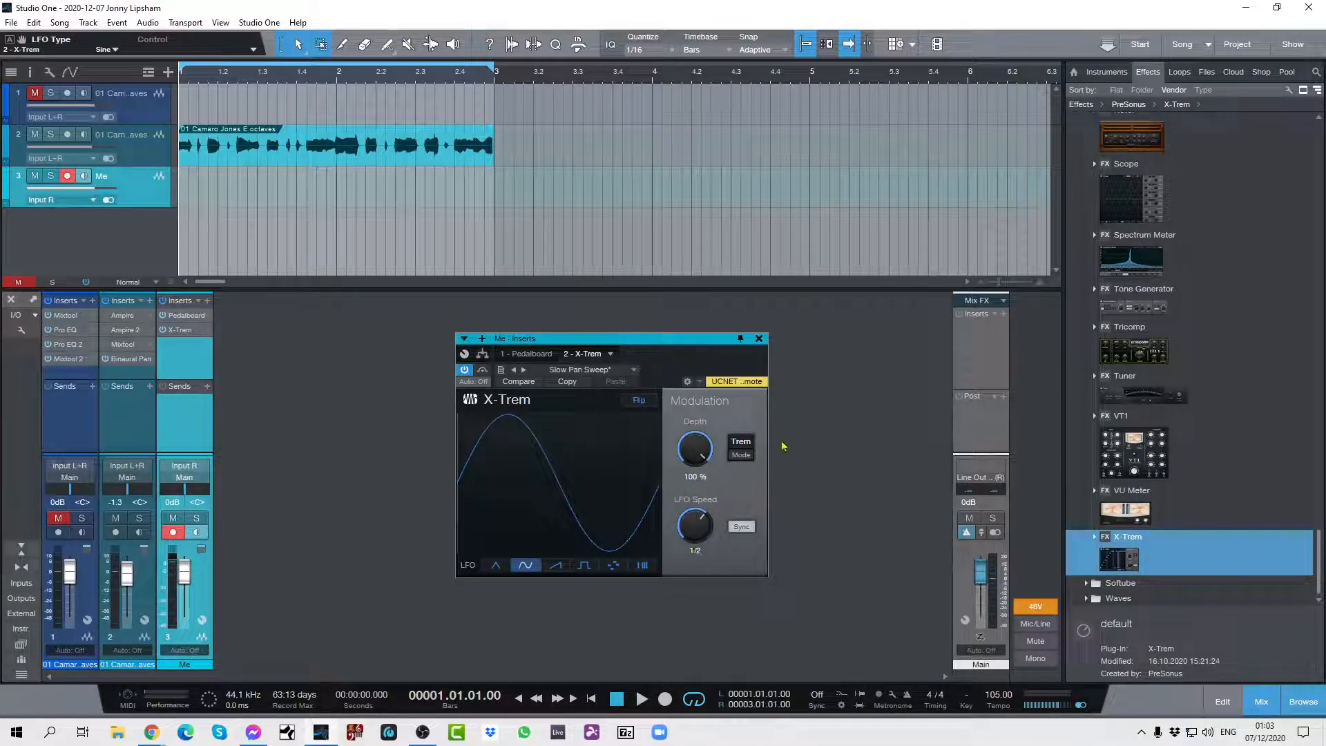
{"action": "left_click", "coordinate": [755, 338]}
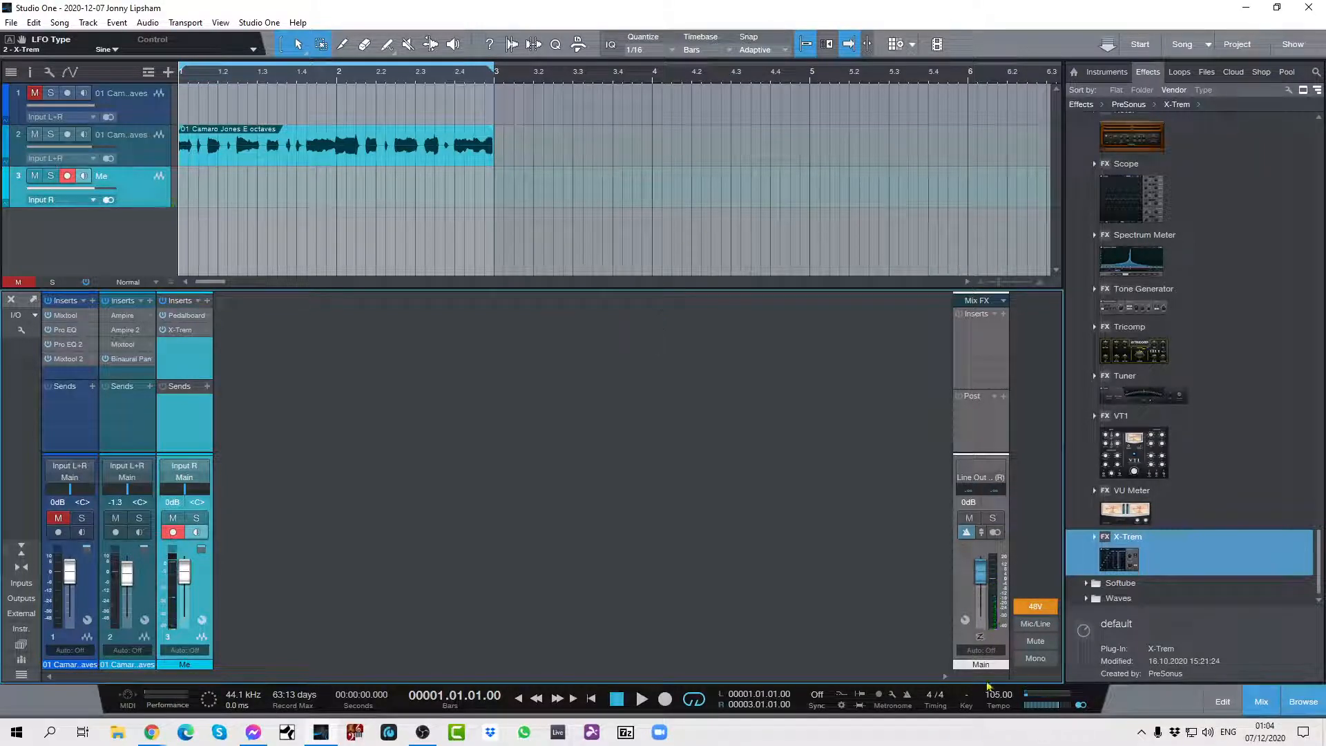
Reopen the X-Trem on the Me channel and set its LFO speed to 1/4 D.
{"action": "left_click", "coordinate": [209, 333]}
{"action": "left_click", "coordinate": [225, 346]}
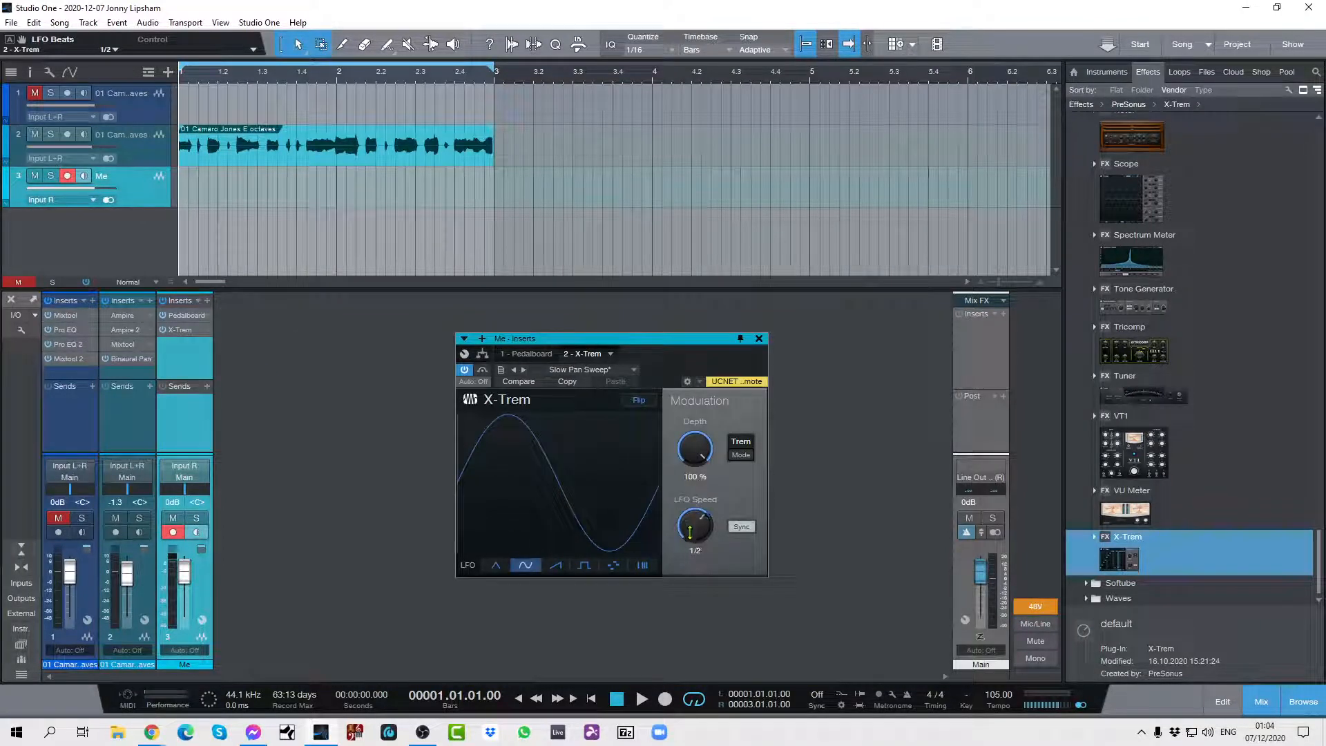
{"action": "left_click_drag", "start_coordinate": [692, 544], "coordinate": [693, 525]}
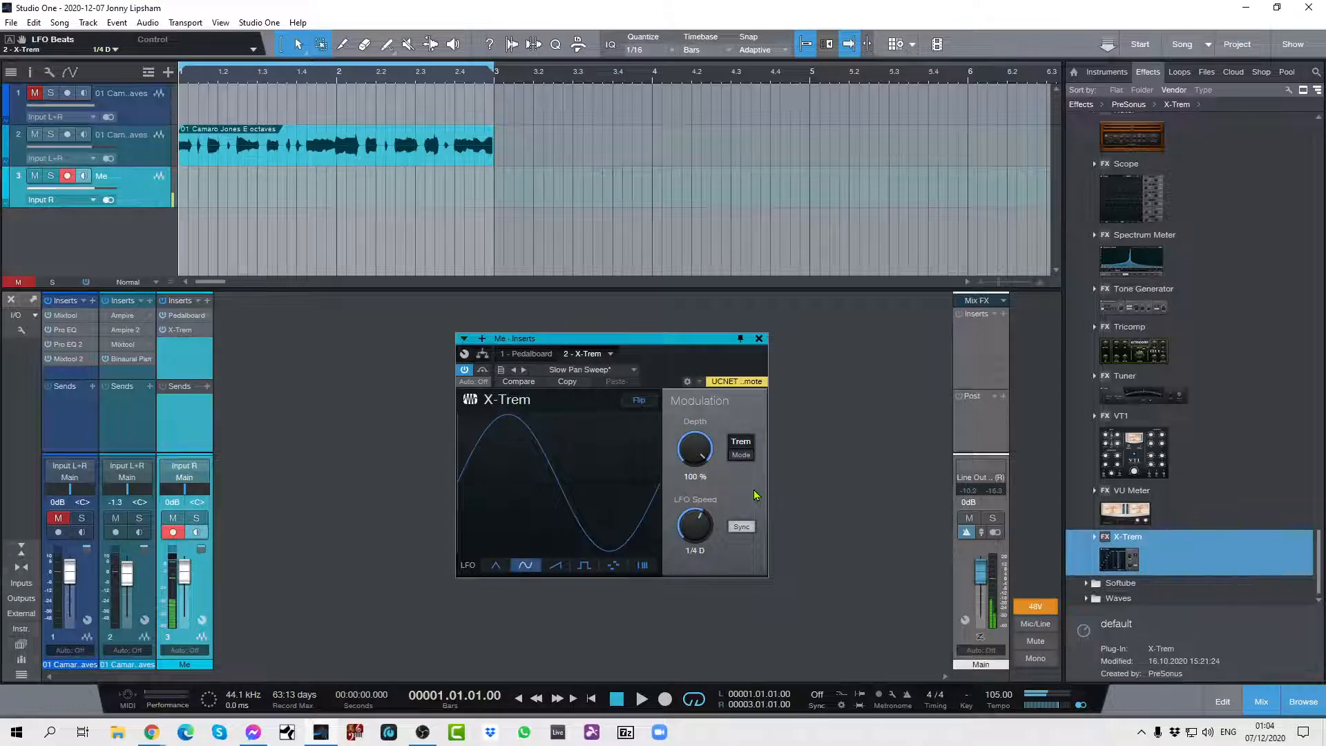
Set the phaser pedal's speed to 29 % in the Me channel's Pedalboard and close the insert window.
{"action": "right_click", "coordinate": [204, 316]}
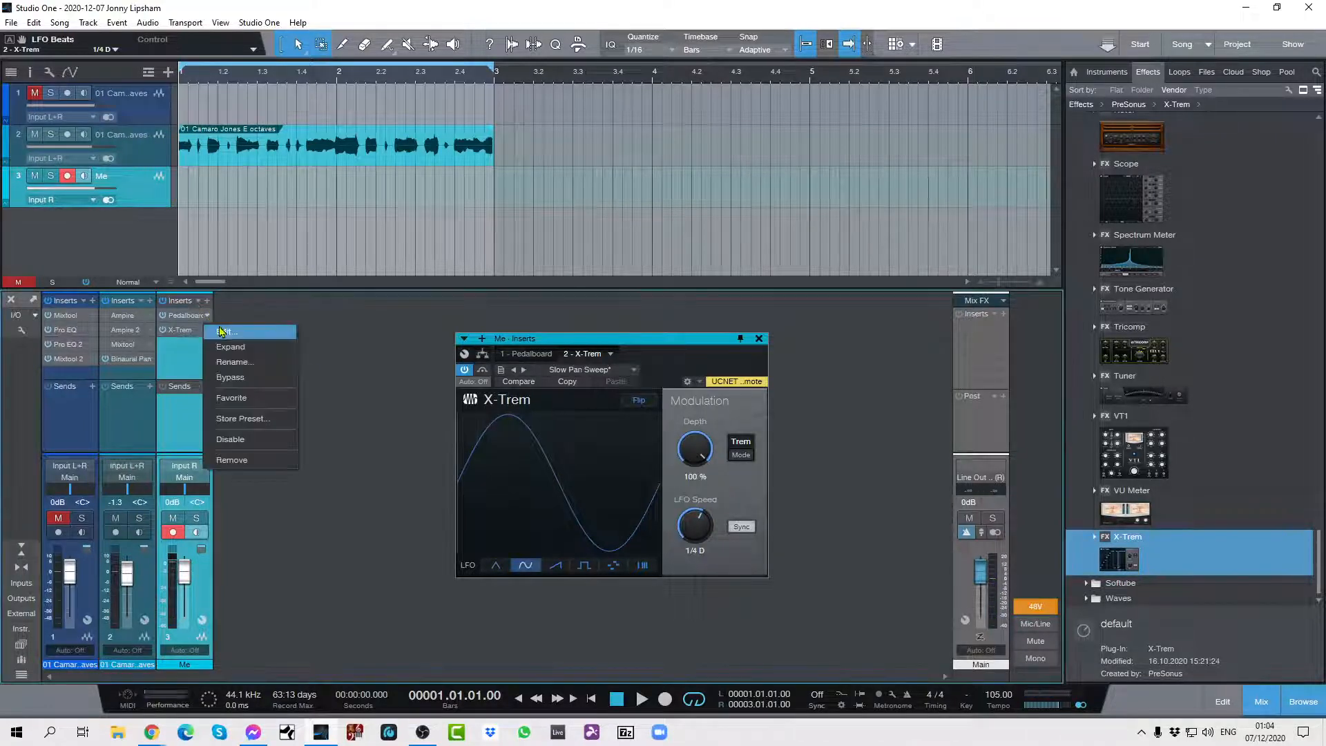
{"action": "left_click", "coordinate": [223, 330]}
{"action": "left_click_drag", "start_coordinate": [690, 449], "coordinate": [690, 460]}
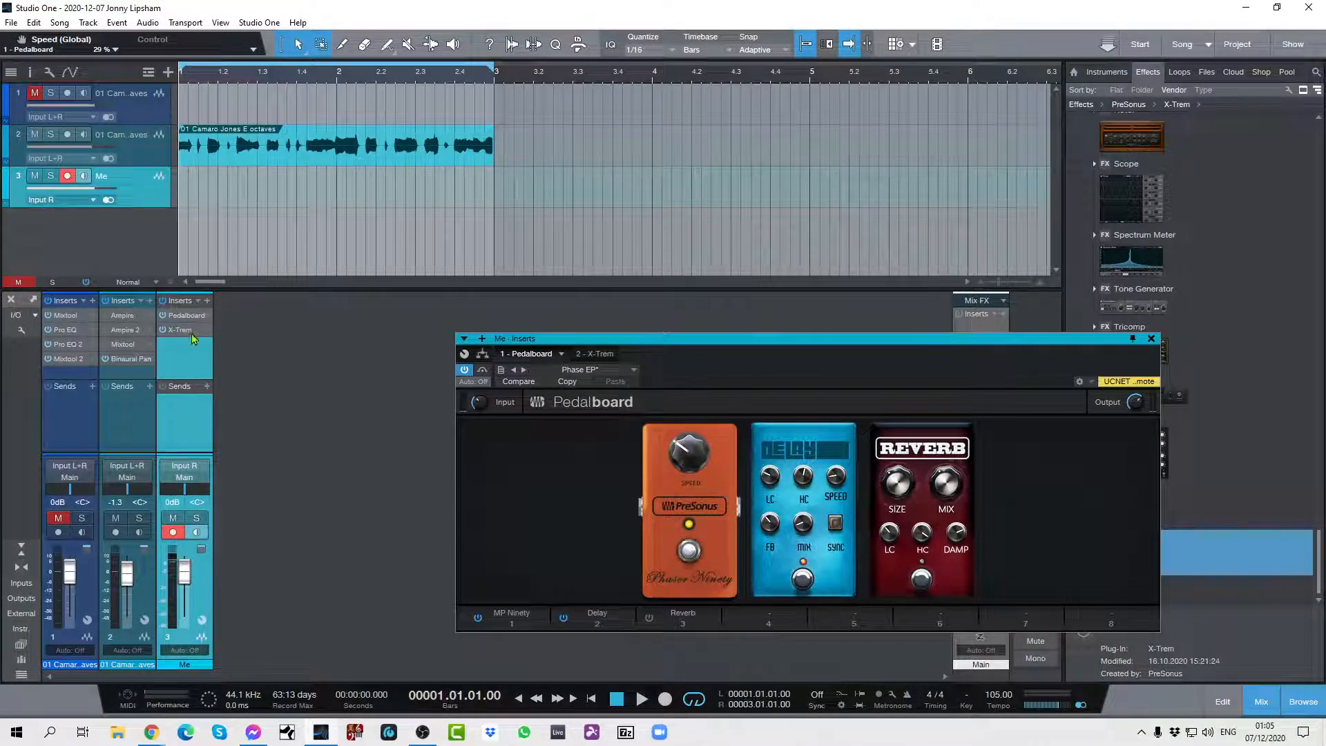
{"action": "left_click", "coordinate": [1151, 338]}
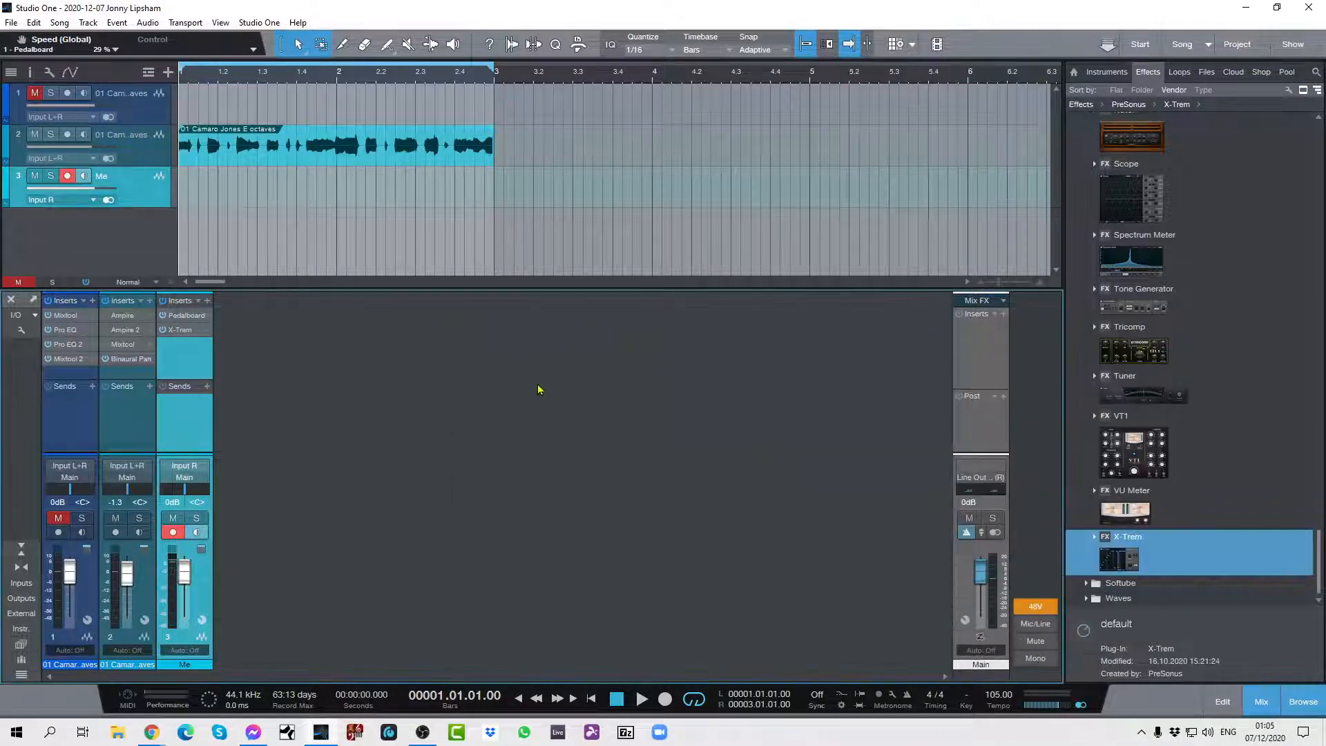
Try Input L+R and Input L as the Me track's input source, finishing with Input R.
{"action": "left_click", "coordinate": [93, 201]}
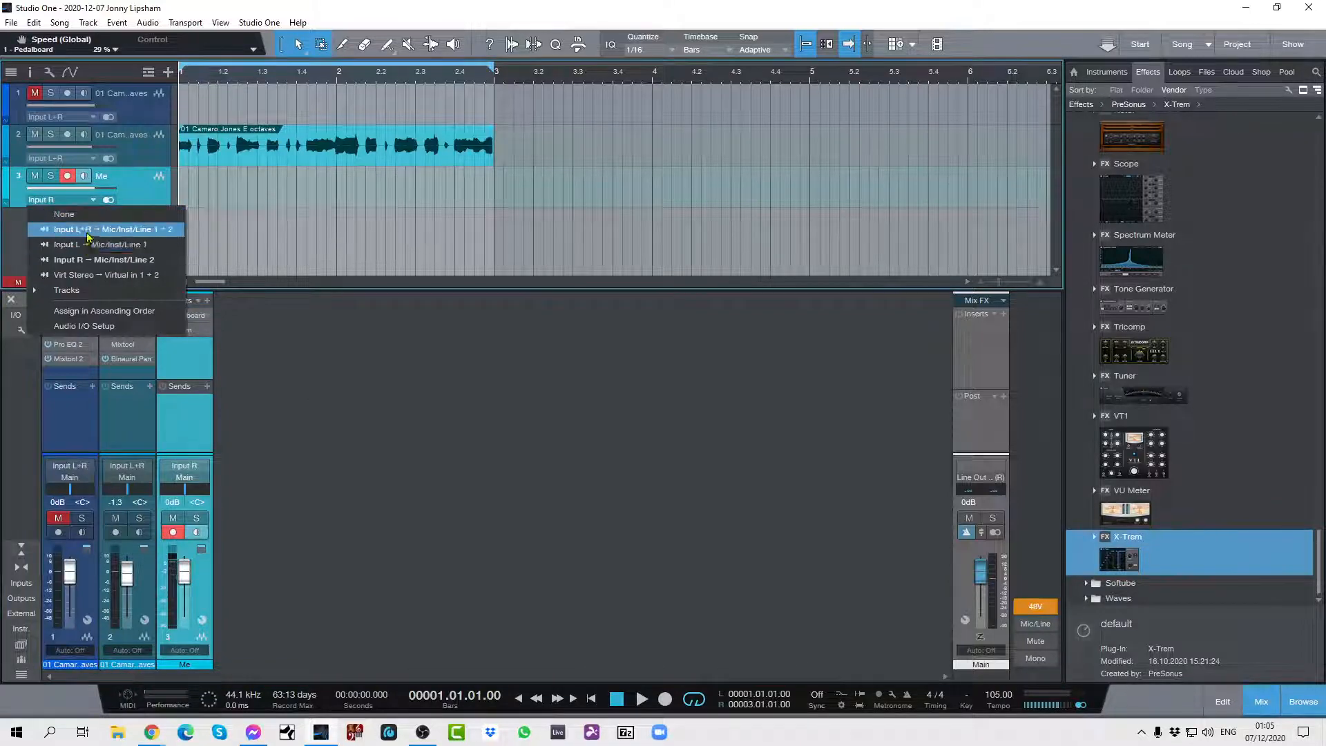
{"action": "left_click", "coordinate": [89, 229]}
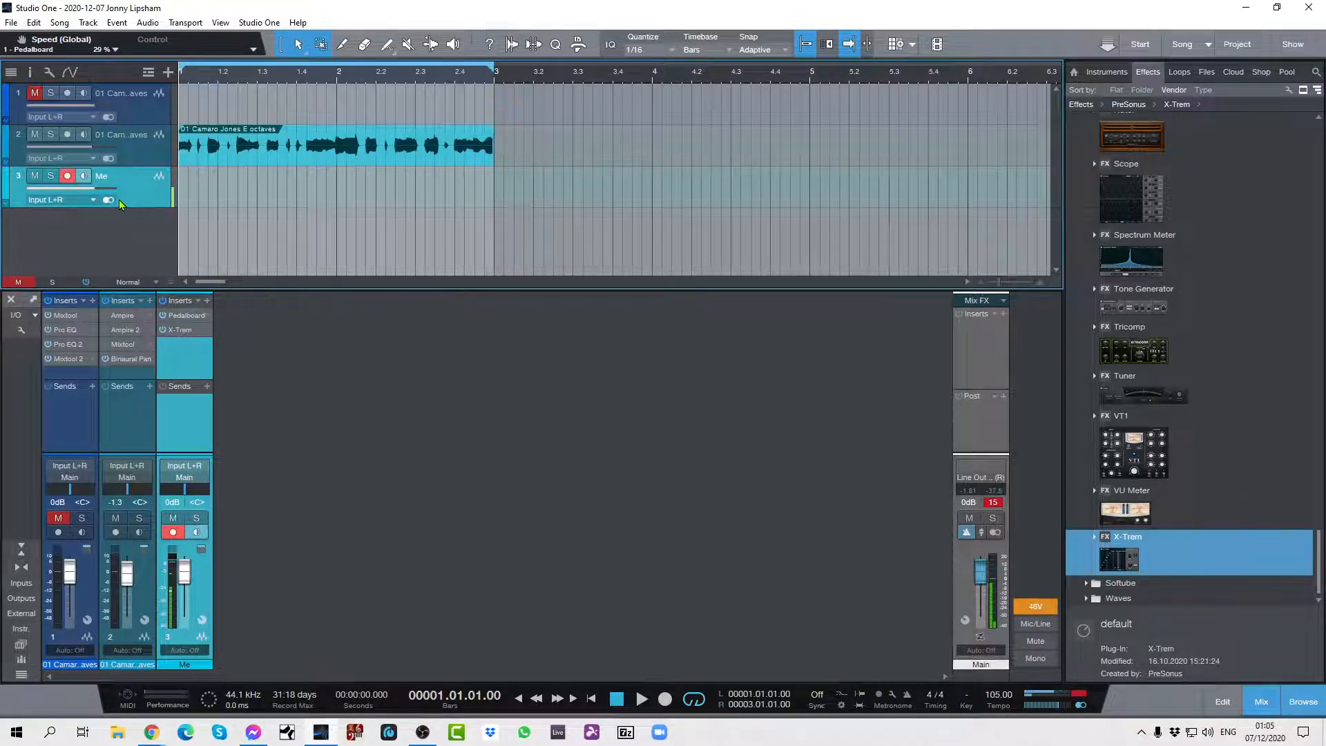
{"action": "left_click", "coordinate": [95, 200]}
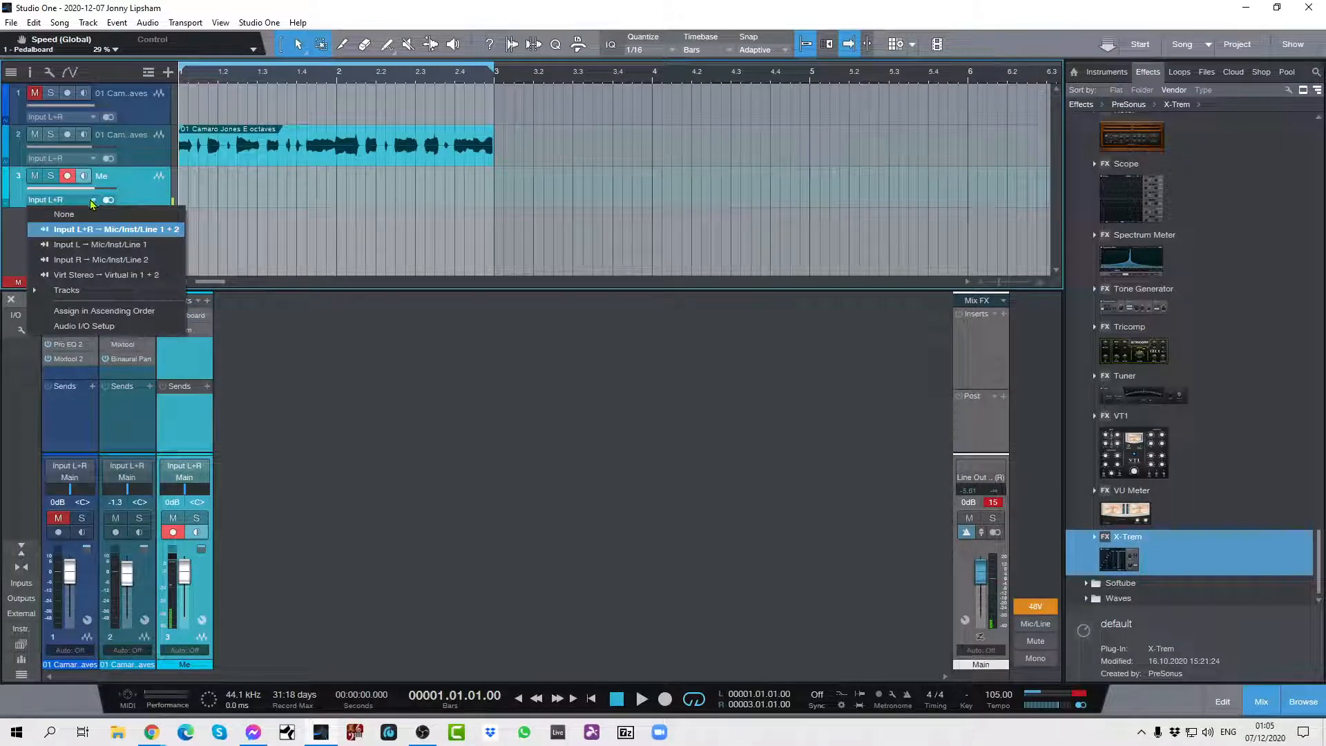
{"action": "left_click", "coordinate": [91, 246]}
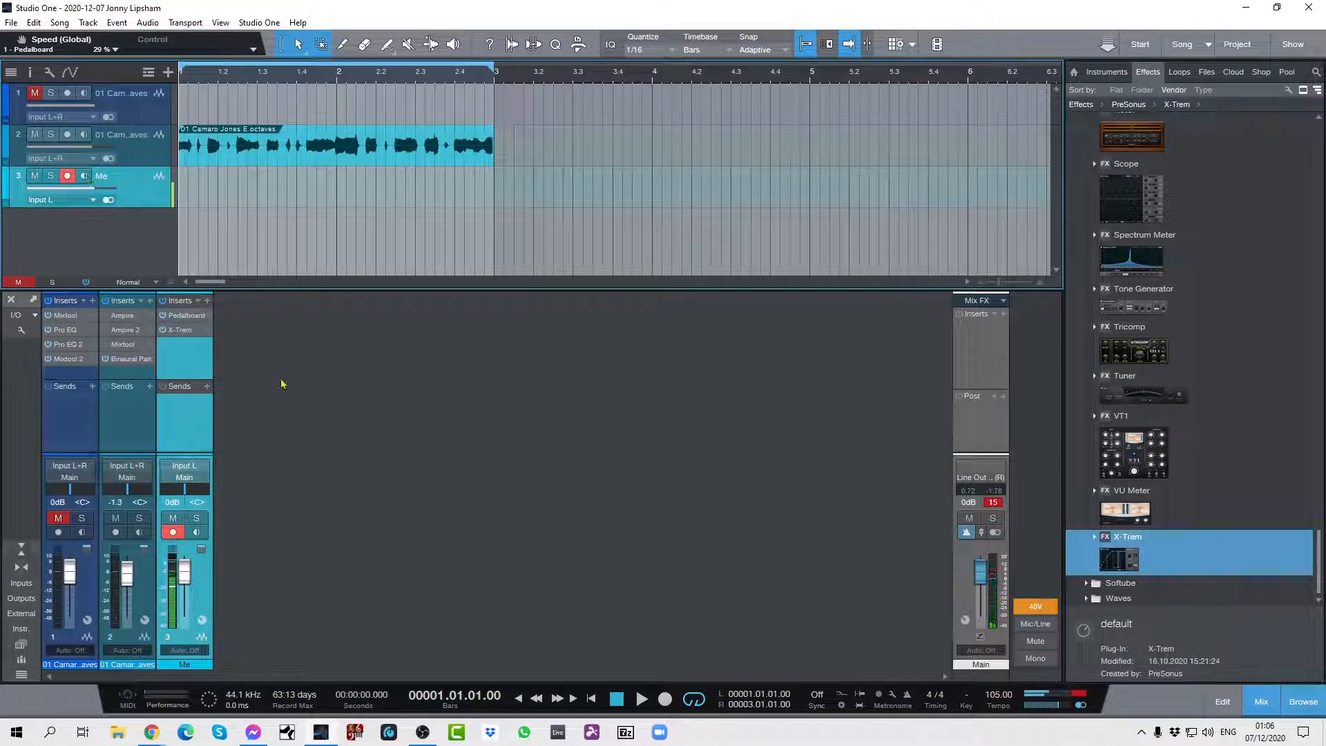
{"action": "left_click", "coordinate": [93, 200]}
{"action": "left_click", "coordinate": [89, 257]}
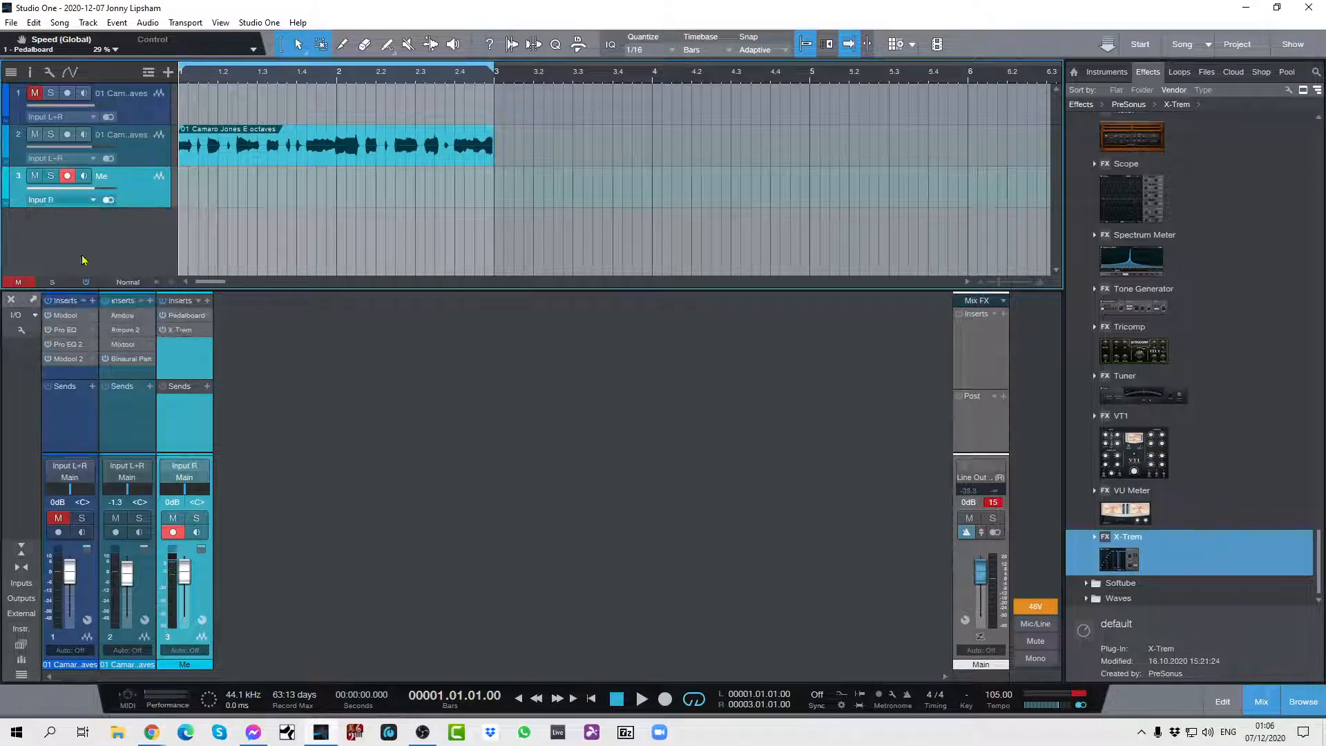